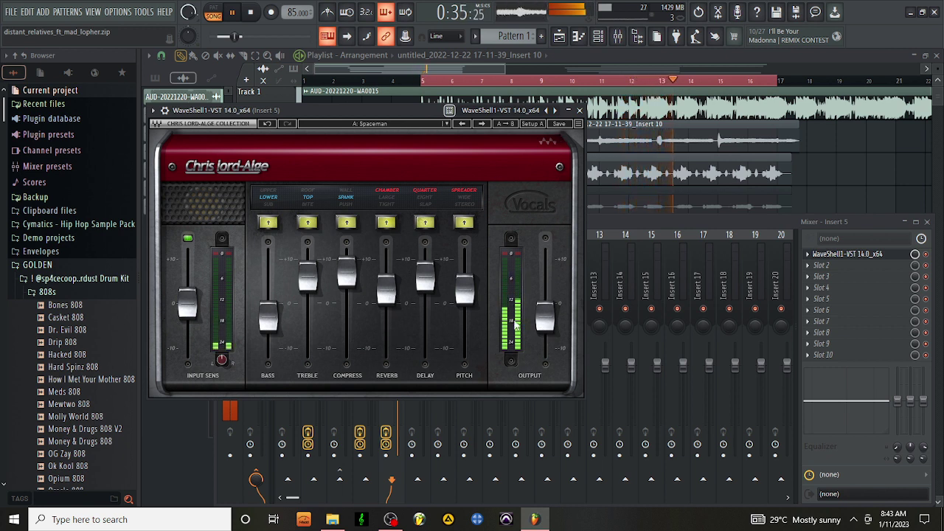
Set the Chris Lord-Alge Vocals input sensitivity on Insert 5 to 0.0 and lower its output level
drag(196, 308, 196, 307)
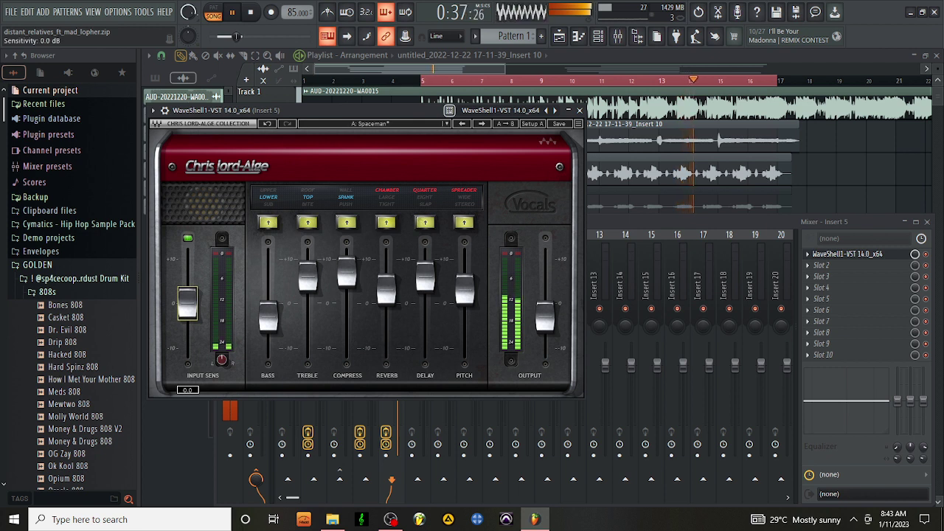
drag(545, 317, 545, 337)
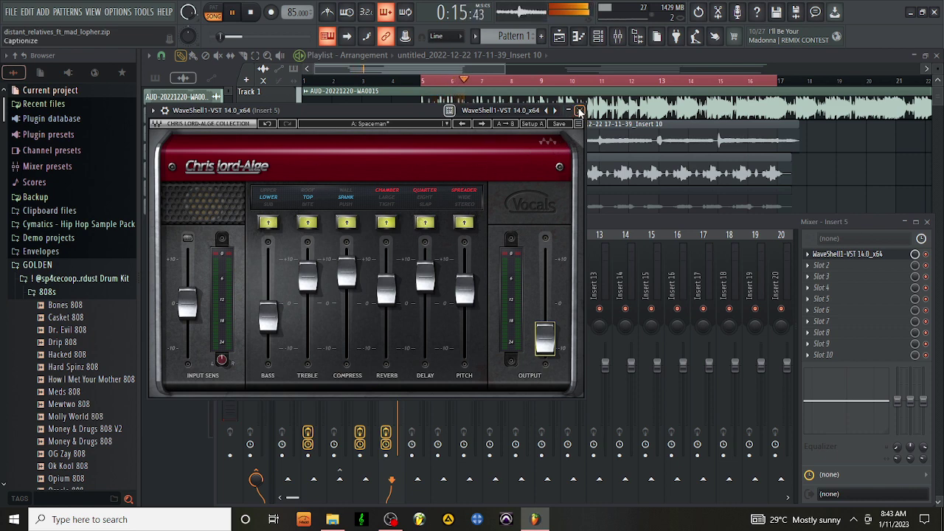
click(578, 109)
Set the gain of the Tube-Tech CL 1B compressor on Insert 2 to 6.0 dB
click(320, 284)
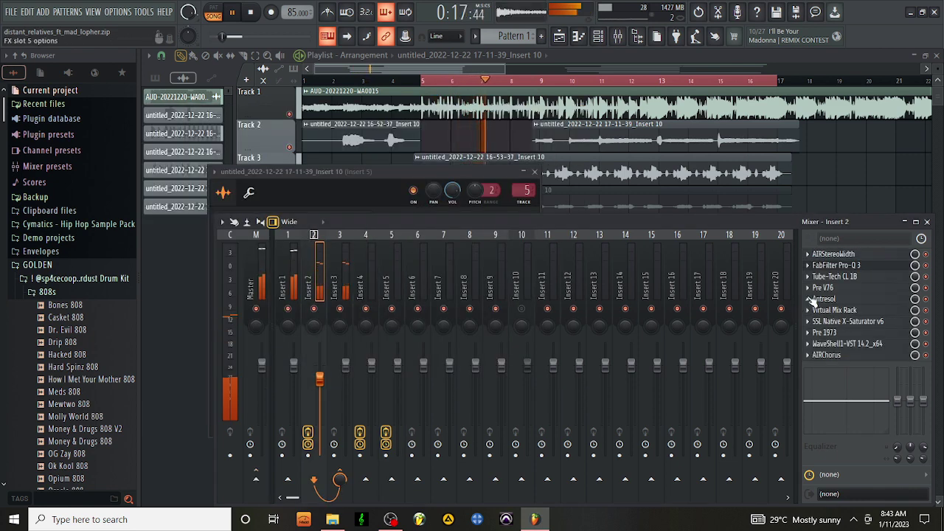
click(841, 277)
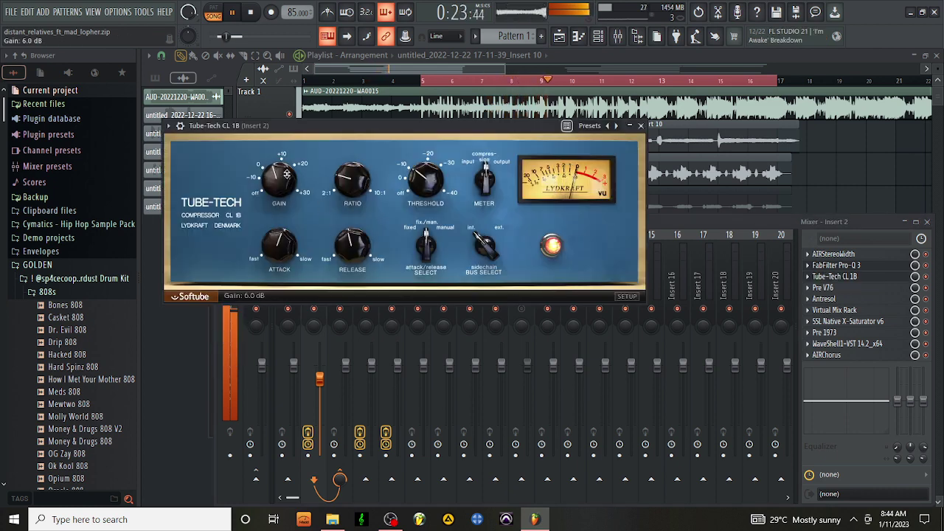
click(640, 126)
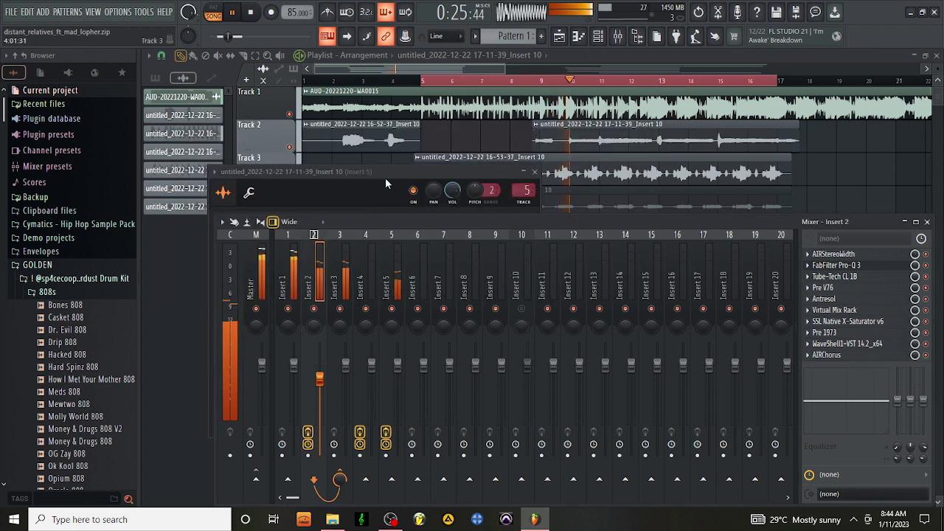
Adjust the left-channel high tone gain in Pre V76 on Insert 2, and place Tube-Tech CL 1B above Pre V76 in the chain
click(854, 288)
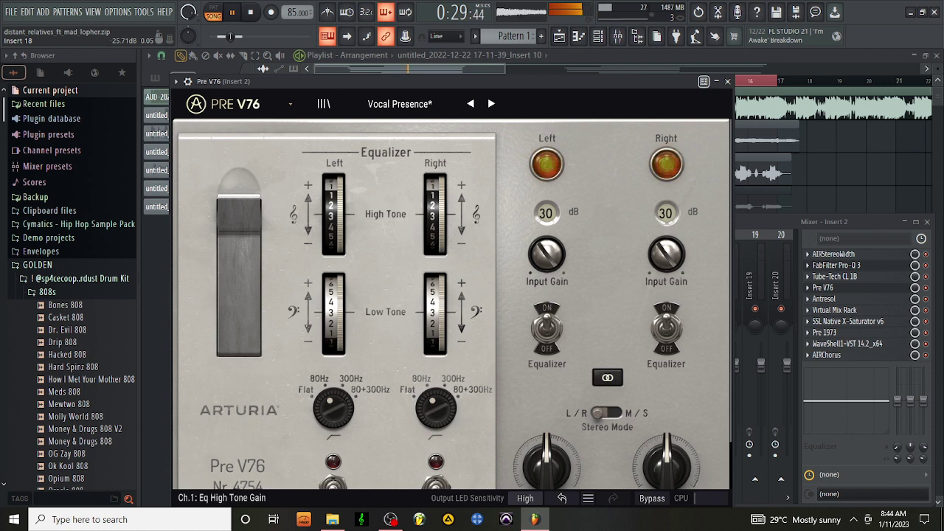
drag(333, 218, 334, 210)
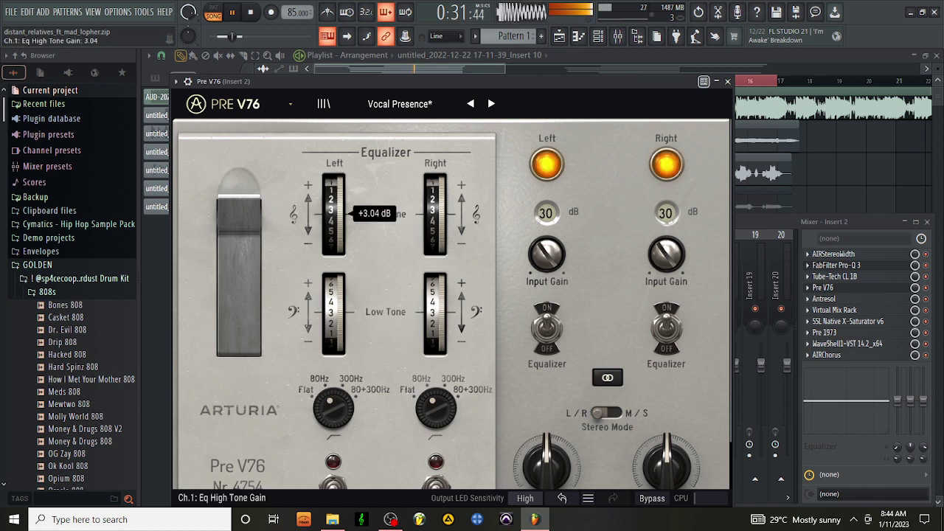
drag(334, 211, 333, 201)
click(729, 82)
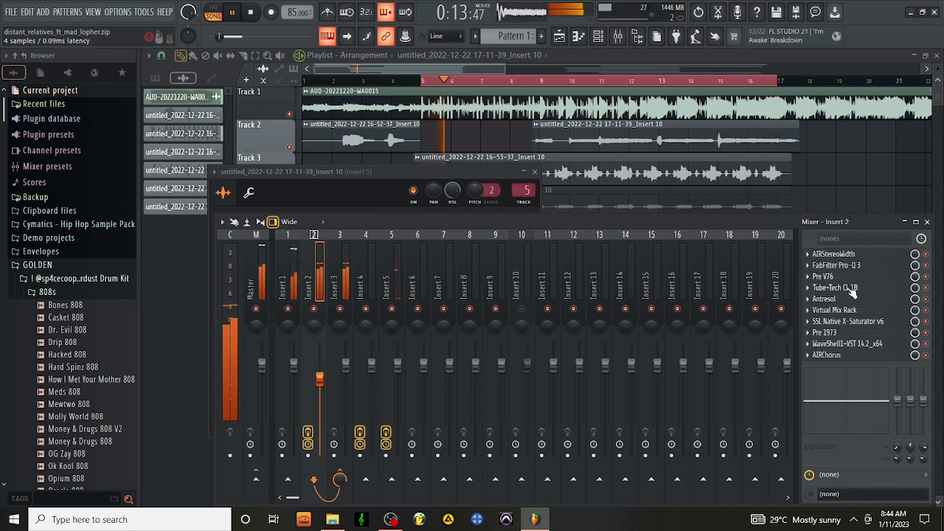
drag(850, 290, 851, 278)
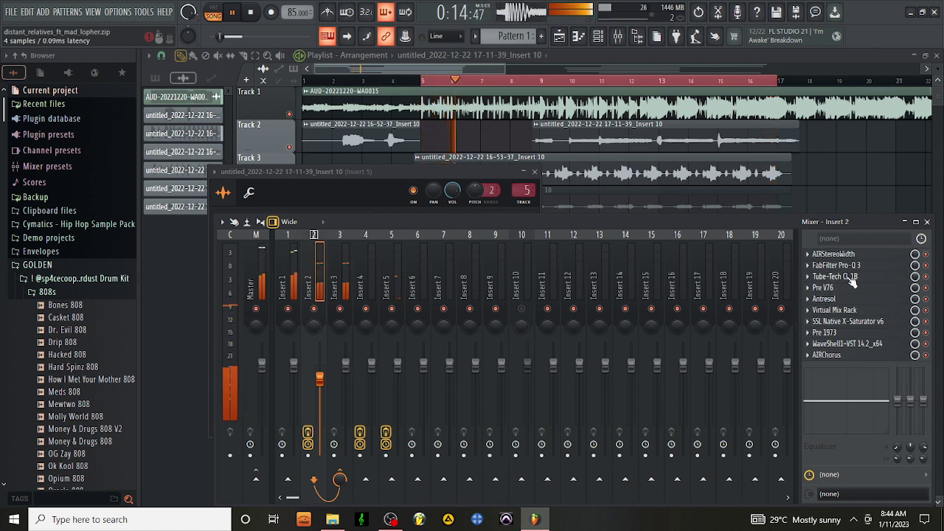
Set the output gain of the SSL Native X-Saturator on Insert 2 to -2.0 dB
click(858, 325)
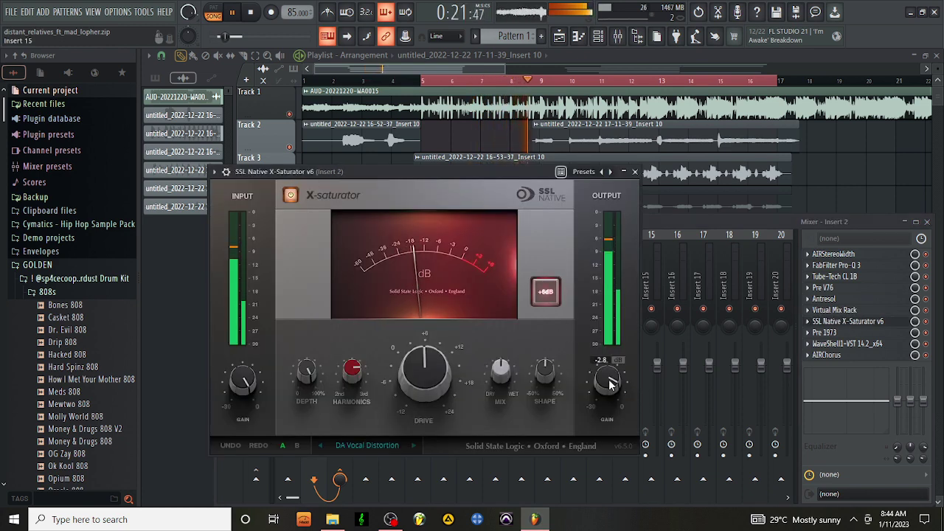
mouse_move(608, 380)
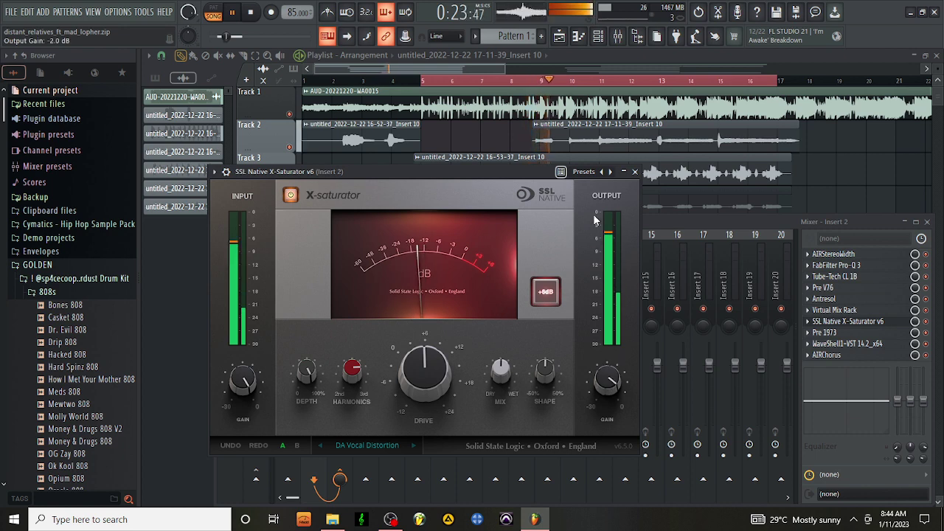
click(634, 172)
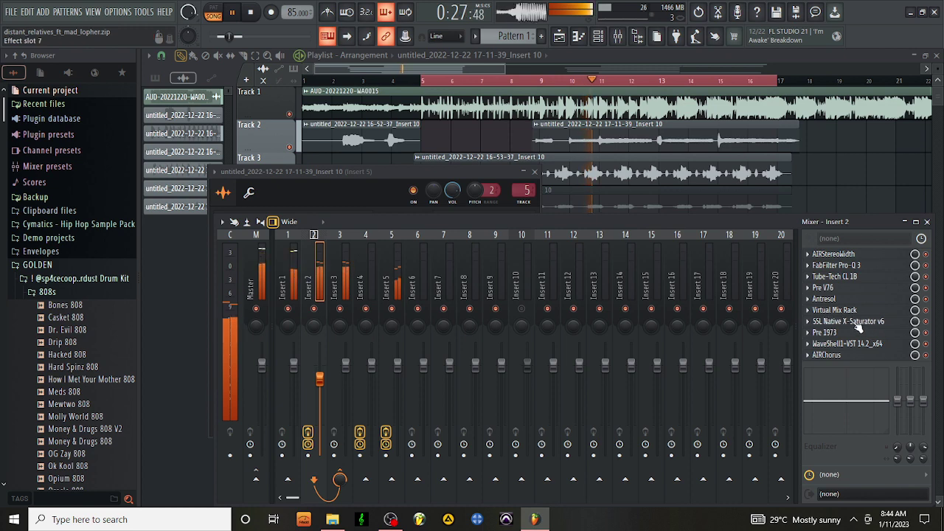
Load Fresh Air into the first effect slot of Insert 3
click(335, 257)
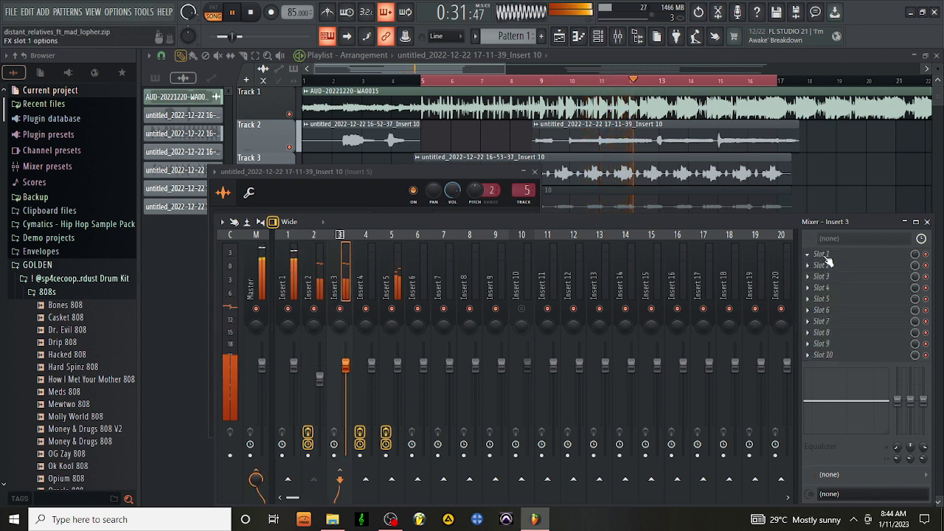
click(823, 255)
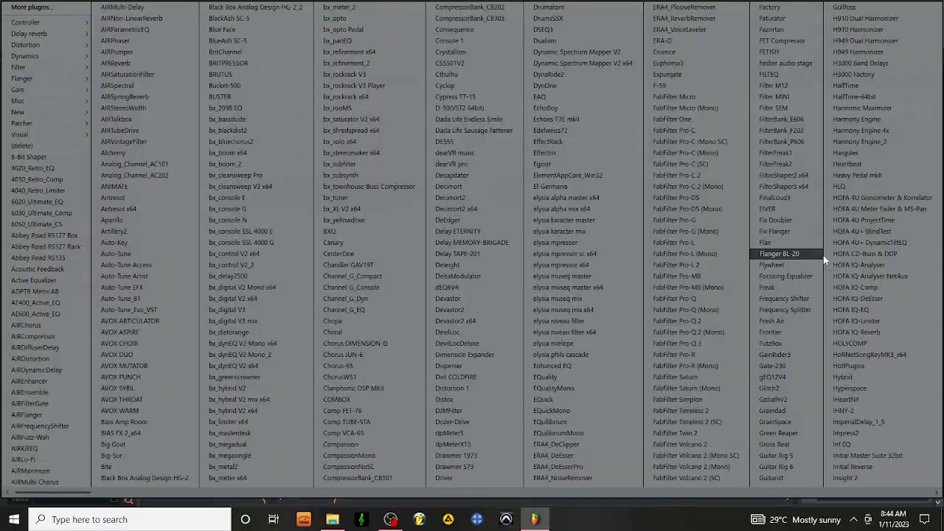
click(772, 322)
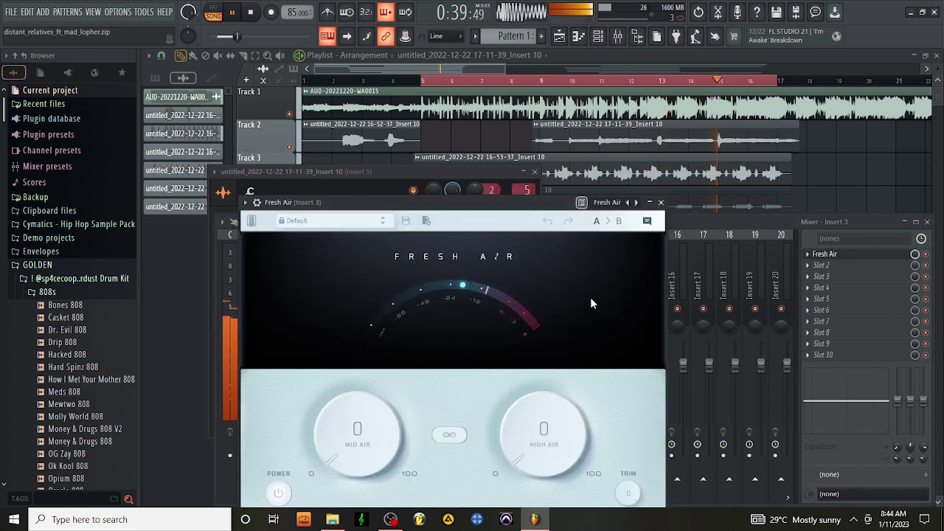
Set Fresh Air's High Air to 20% and Mid Air to 2% on Insert 3
scroll(548, 404, up, 2)
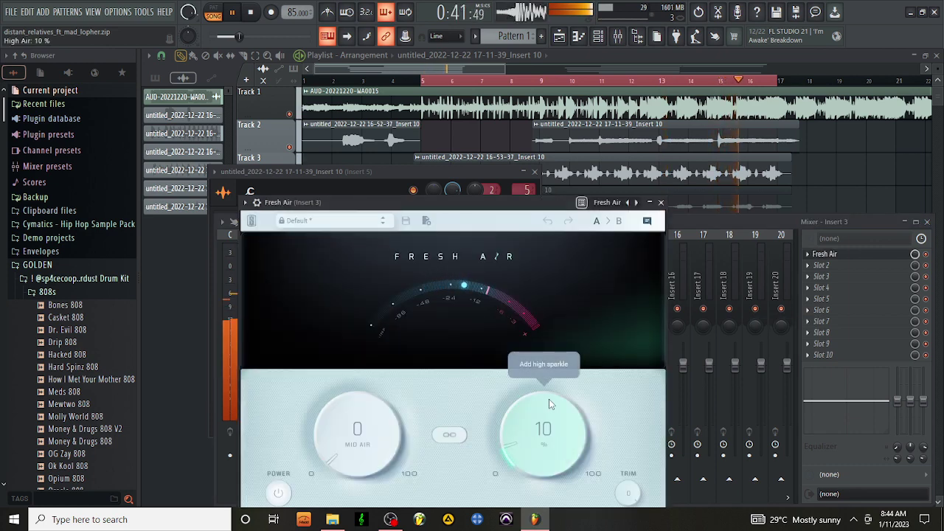
drag(549, 395, 552, 381)
drag(358, 429, 360, 428)
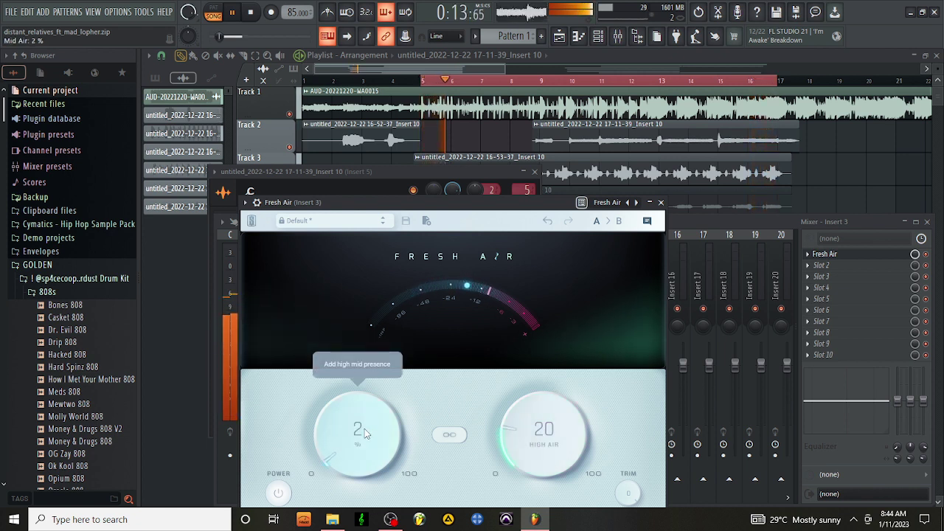
click(661, 203)
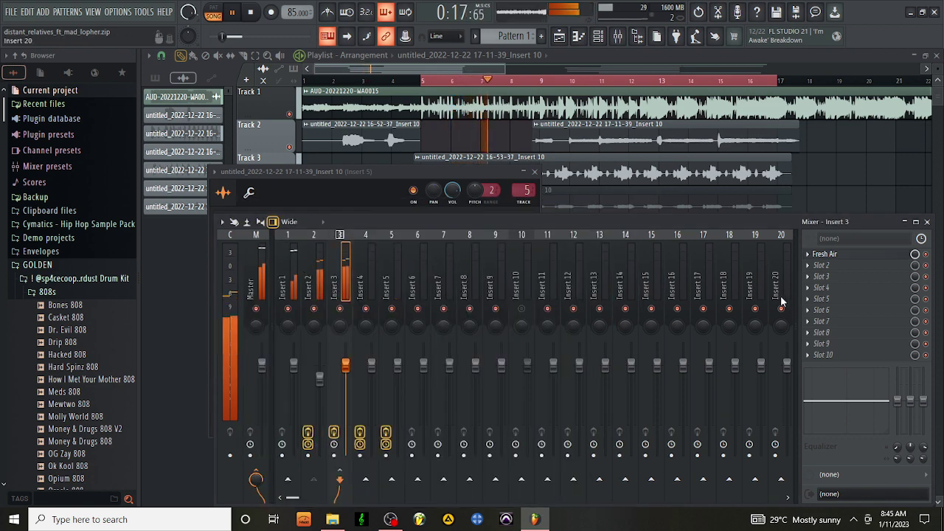
Lower the Insert 2 volume fader very slightly
click(320, 380)
click(369, 283)
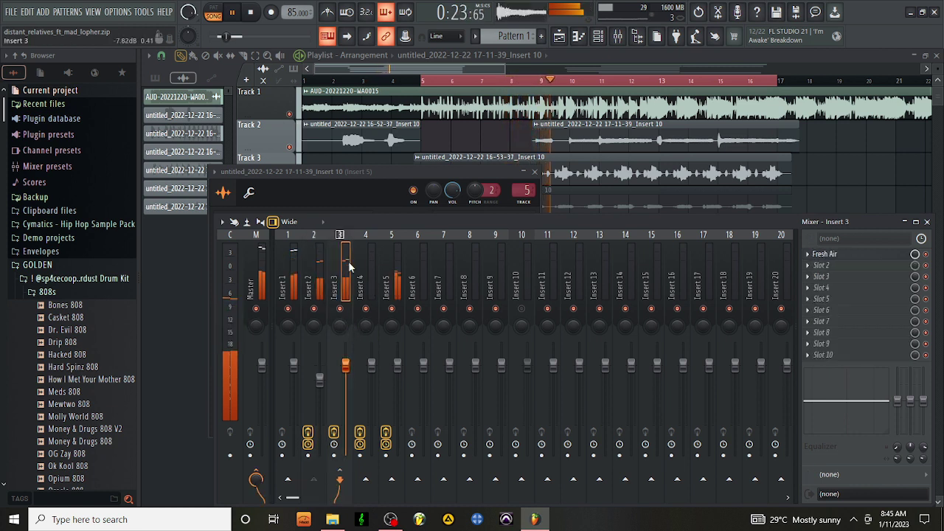
Load Saturation Knob into the second effect slot of Insert 3 and set its saturation to 0.2
click(837, 265)
scroll(664, 222, down, 5)
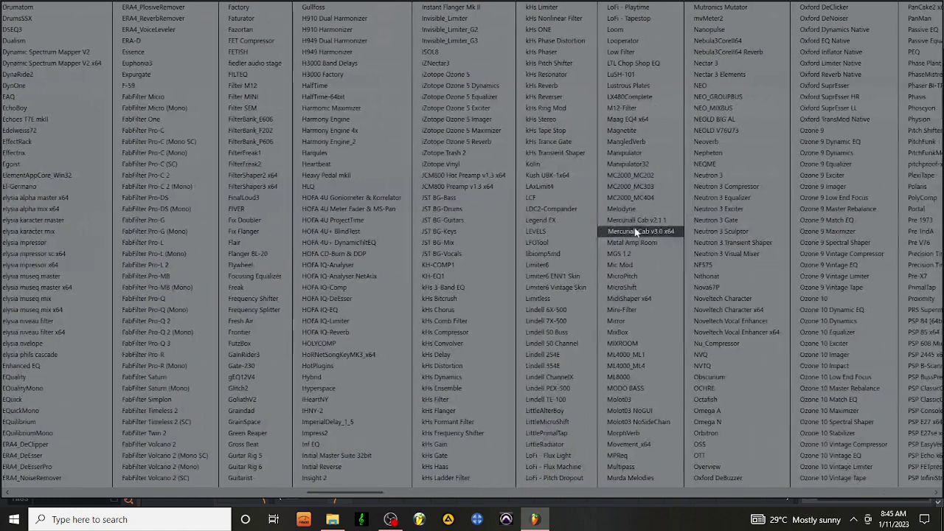
scroll(438, 110, down, 2)
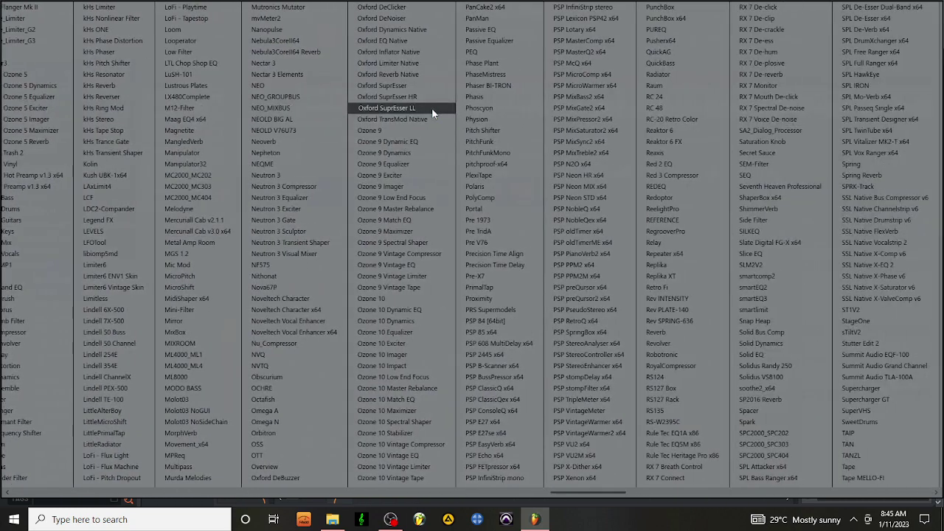
scroll(431, 108, down, 4)
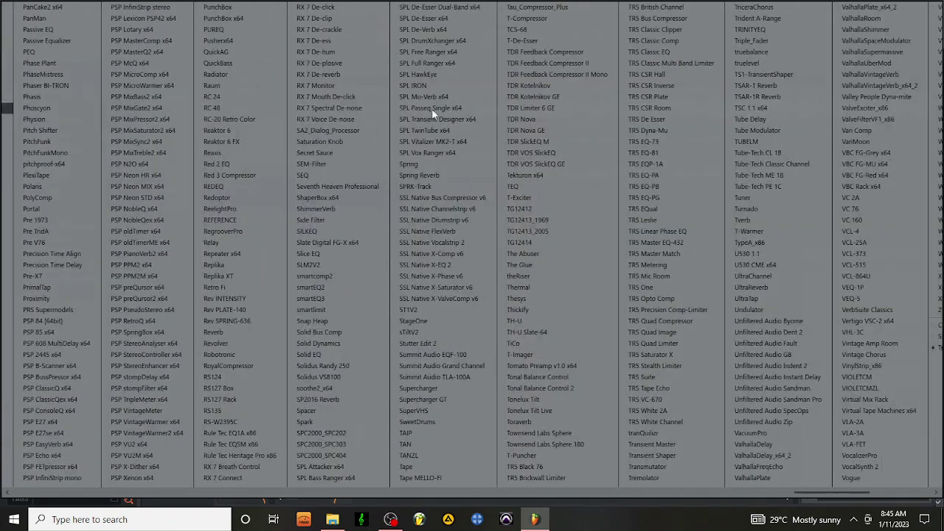
click(343, 140)
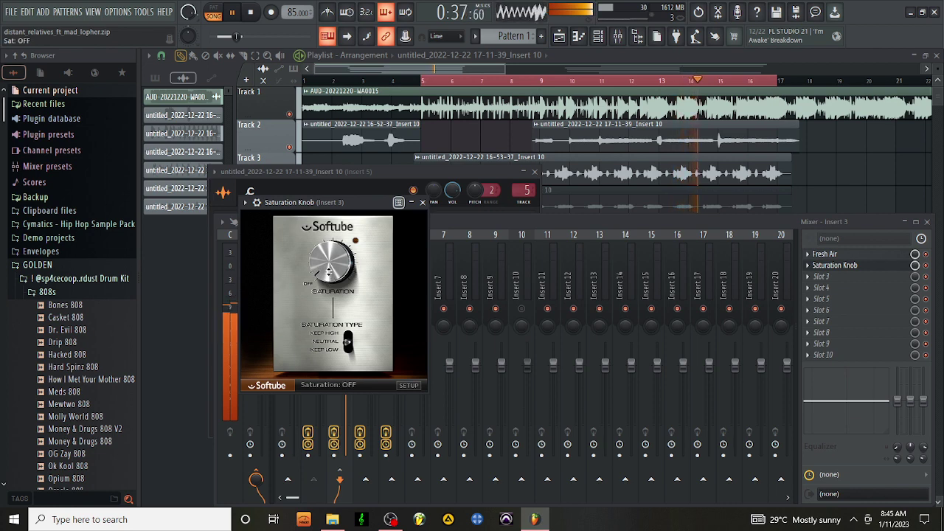
drag(327, 255, 327, 270)
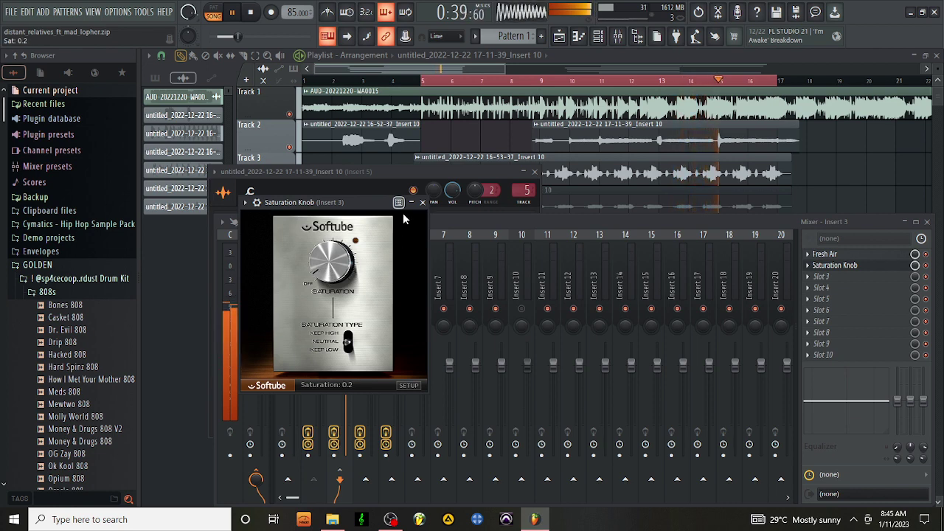
click(421, 202)
Set the mix of the AIRChorus effect on Insert 2 to 10%
click(320, 269)
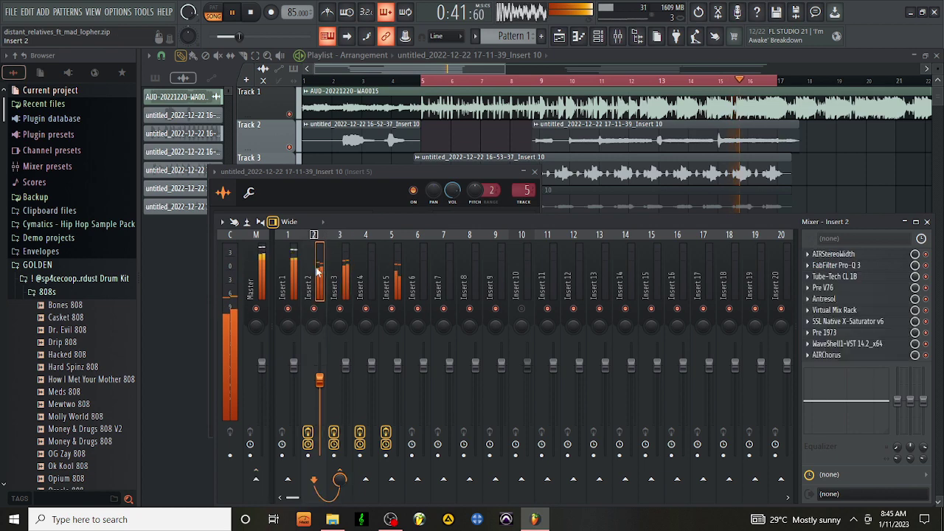
click(851, 356)
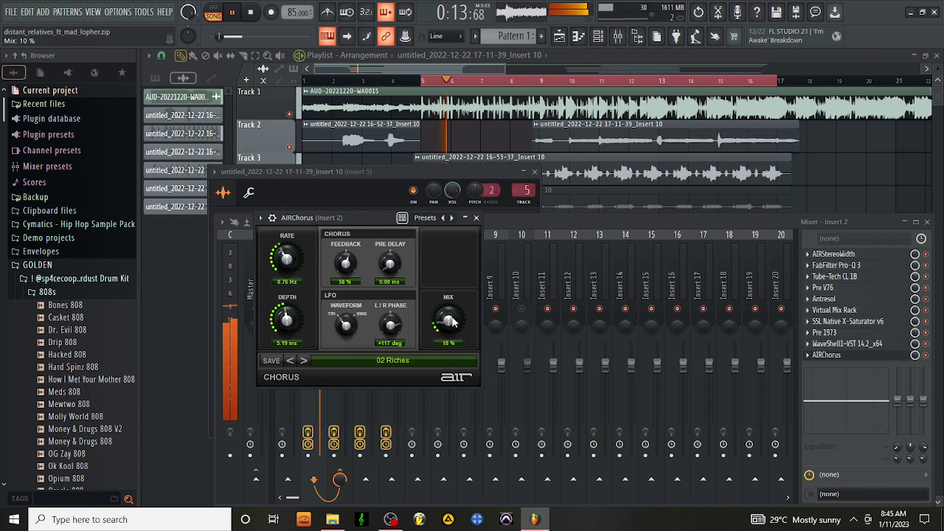
click(476, 218)
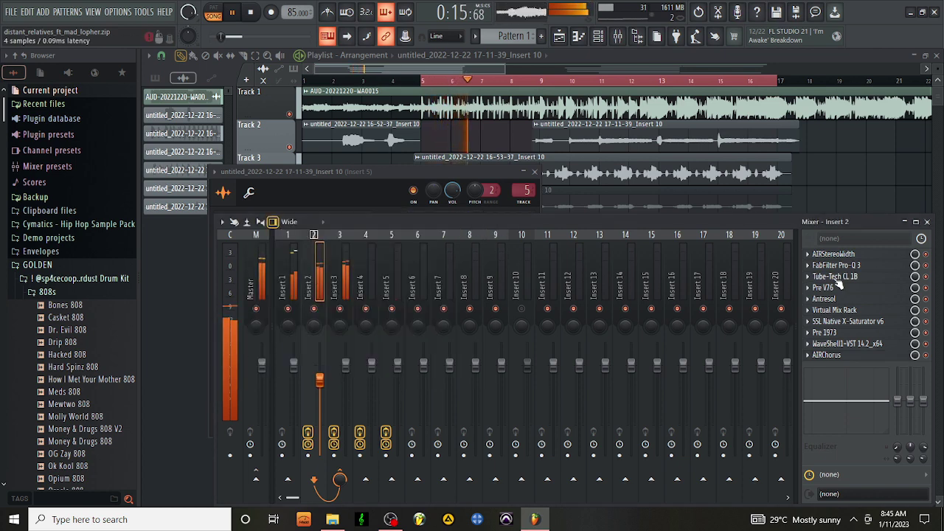
Set the RCompressor threshold to -5.0 dB in the StudioRack chain on Insert 2
click(848, 343)
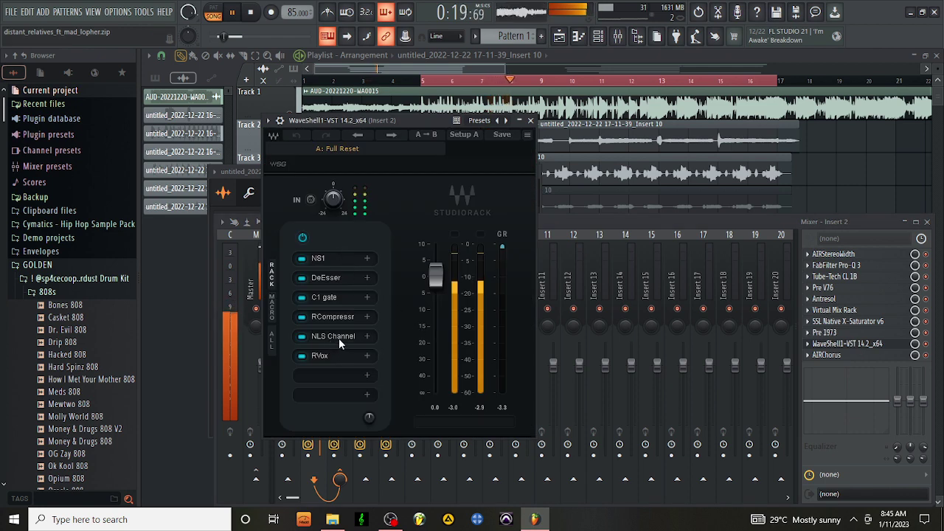
click(339, 316)
drag(394, 229, 416, 238)
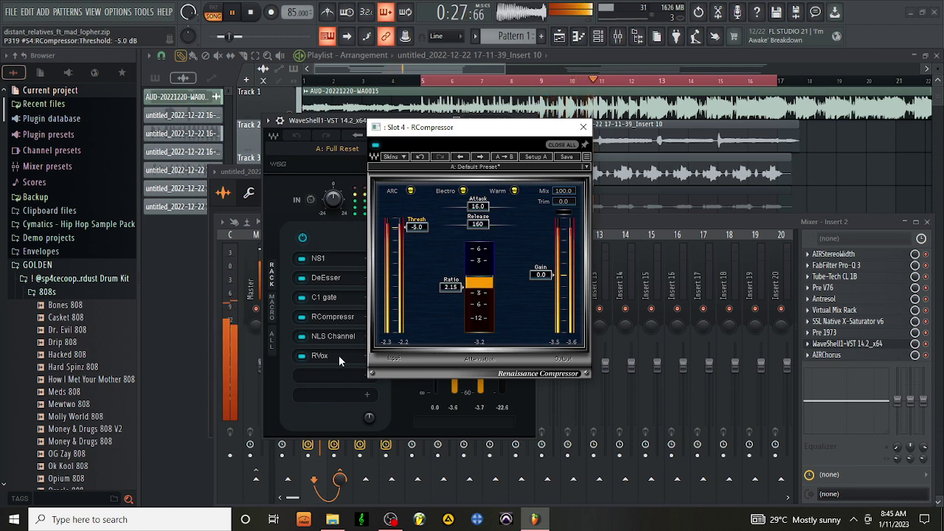
Set the RVox compression to -1.4 dB in the StudioRack chain on Insert 2
click(320, 355)
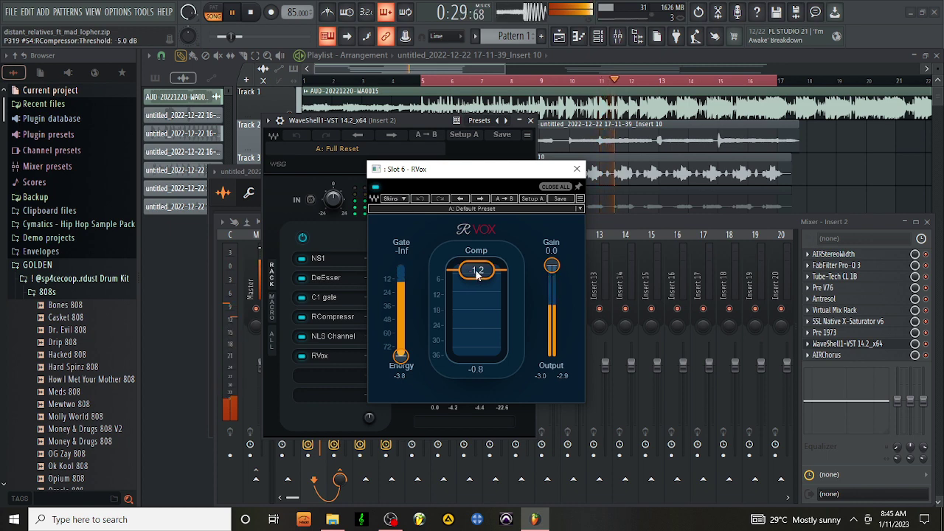
drag(476, 275, 477, 279)
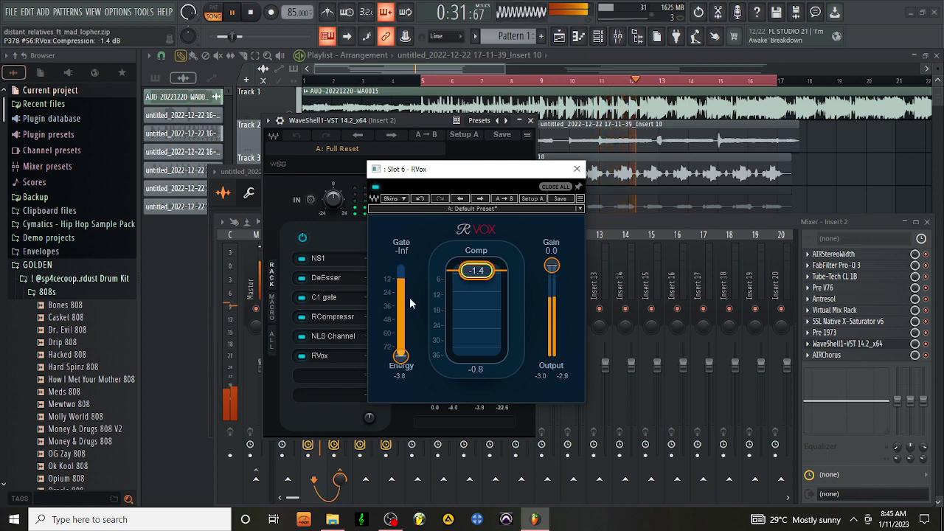
click(576, 169)
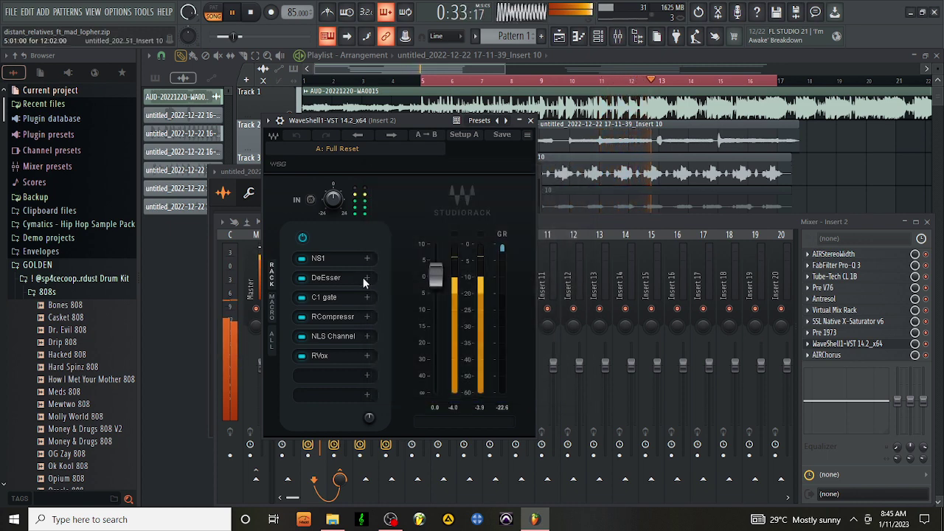
Set the DeEsser threshold to -16.0 dB in the StudioRack chain on Insert 2
click(325, 277)
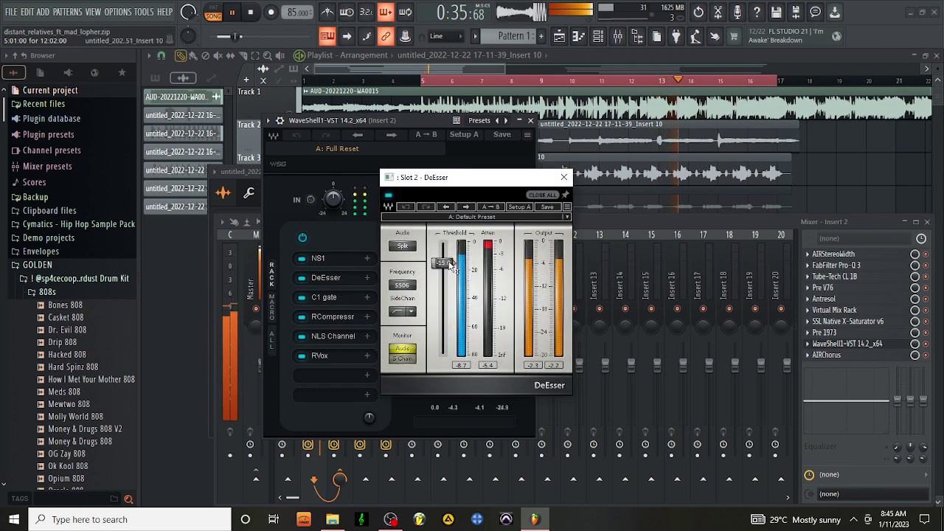
drag(442, 263, 442, 266)
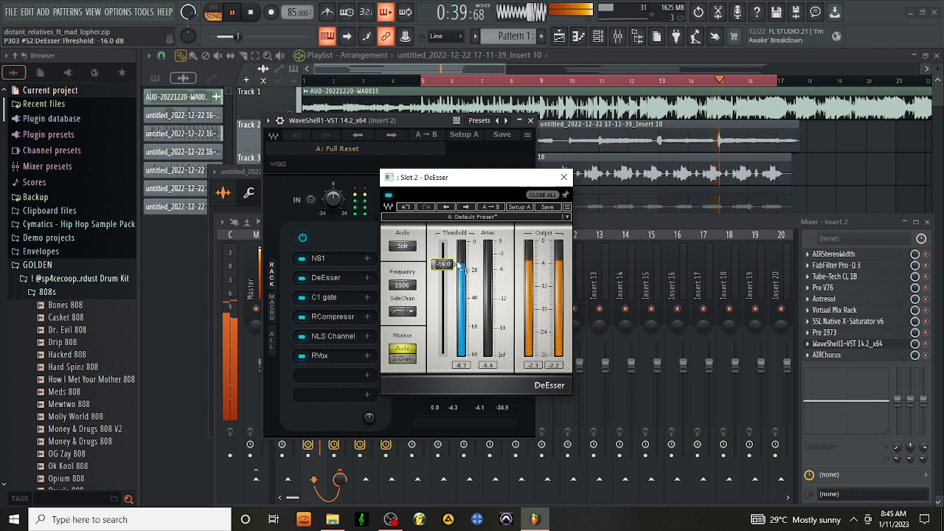
click(325, 278)
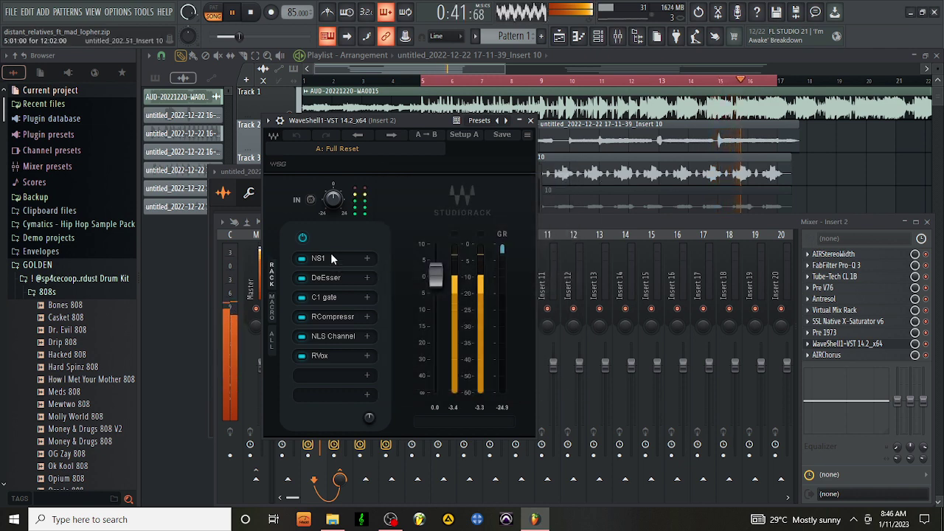
Compare the NEVO and MIKE studio modes of the NLS Channel in Insert 2's StudioRack chain, returning to SPIKE
click(530, 120)
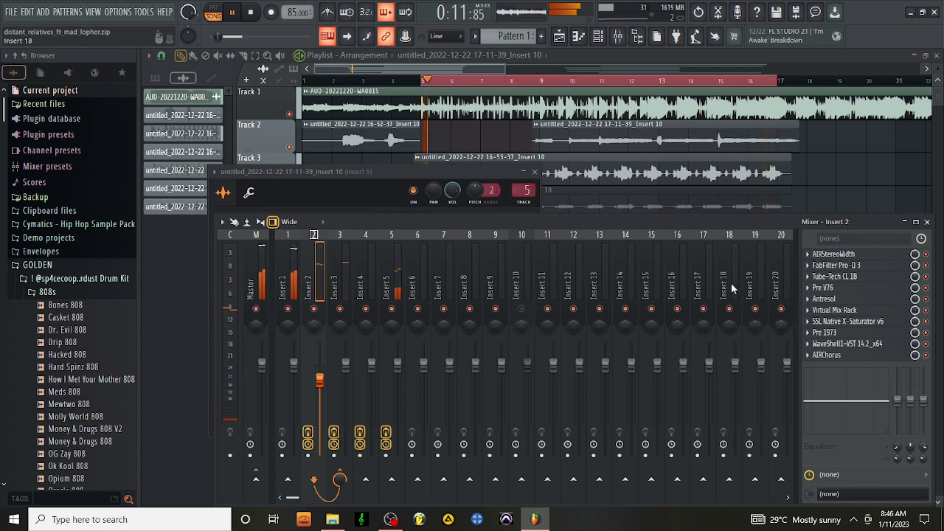
click(859, 343)
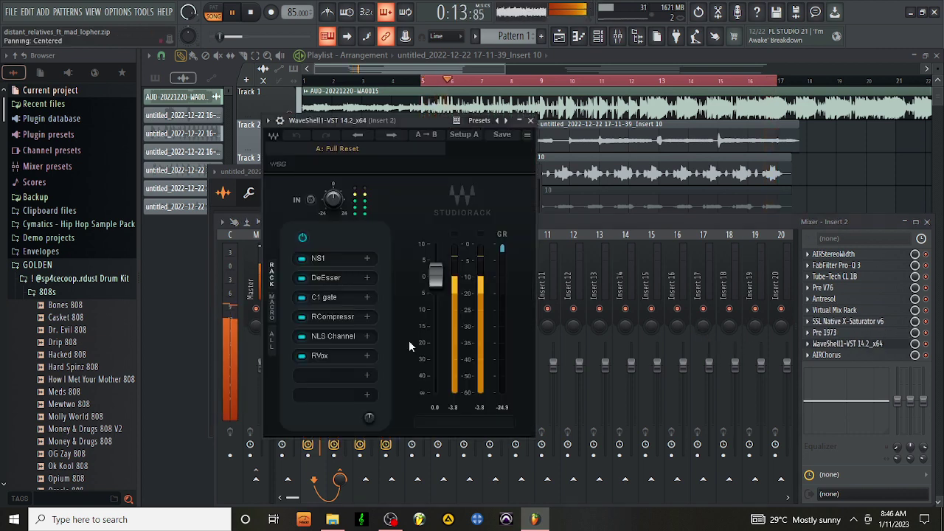
click(333, 337)
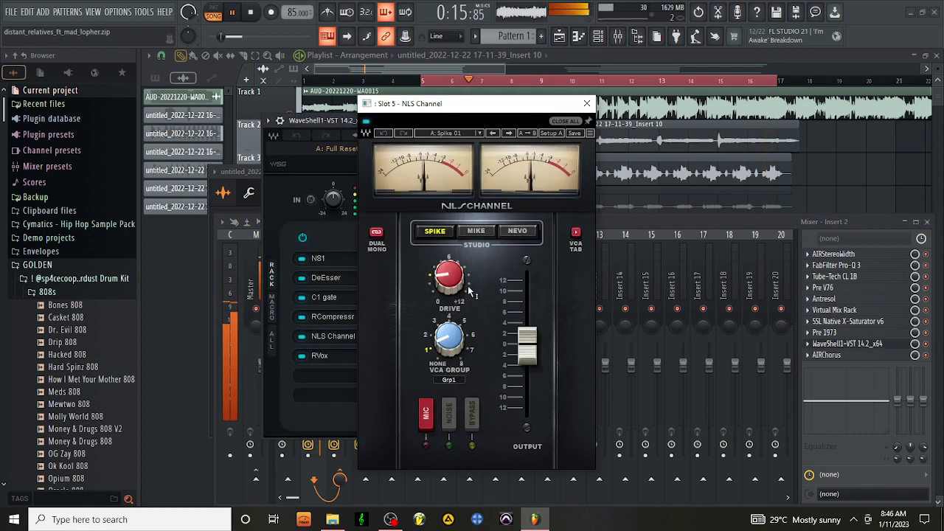
click(515, 232)
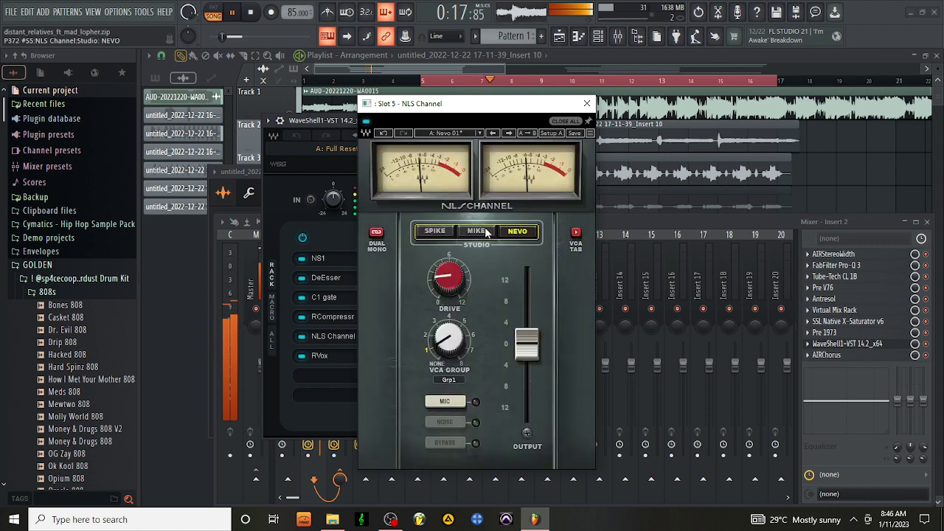
click(484, 232)
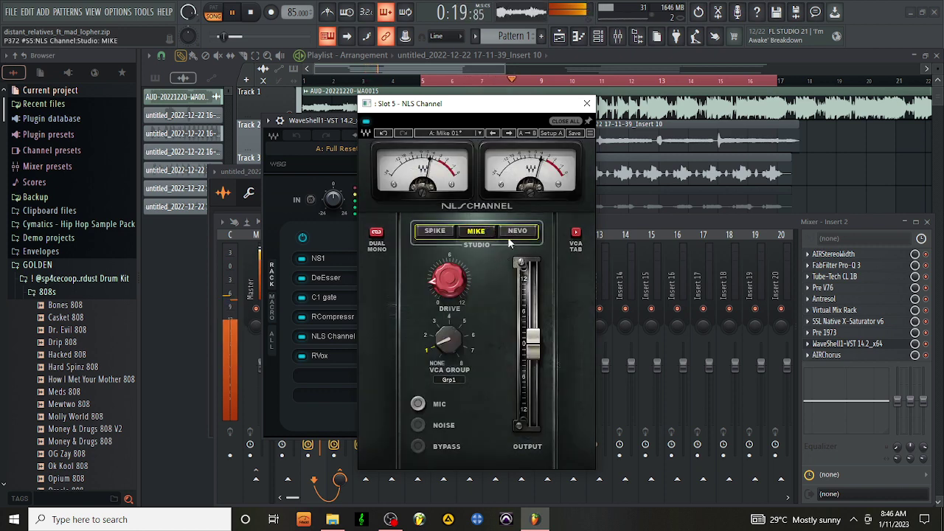
click(516, 233)
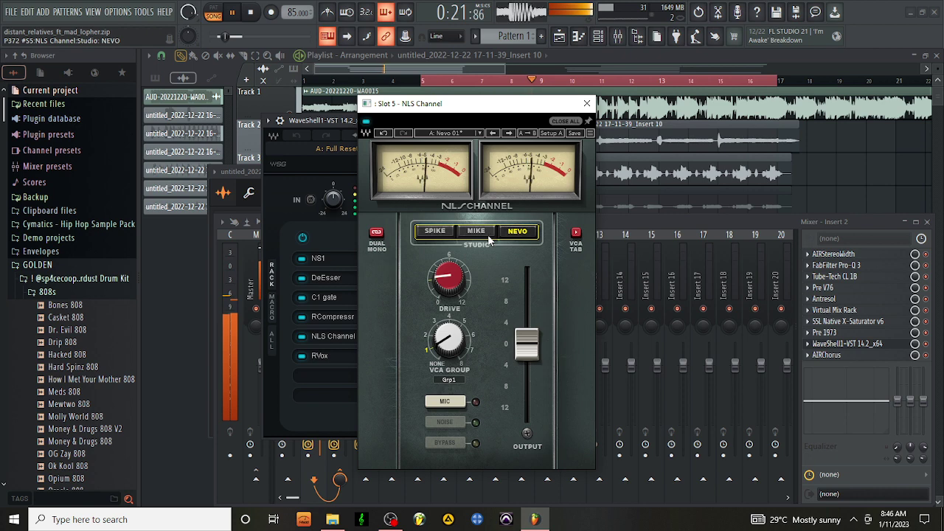
click(434, 232)
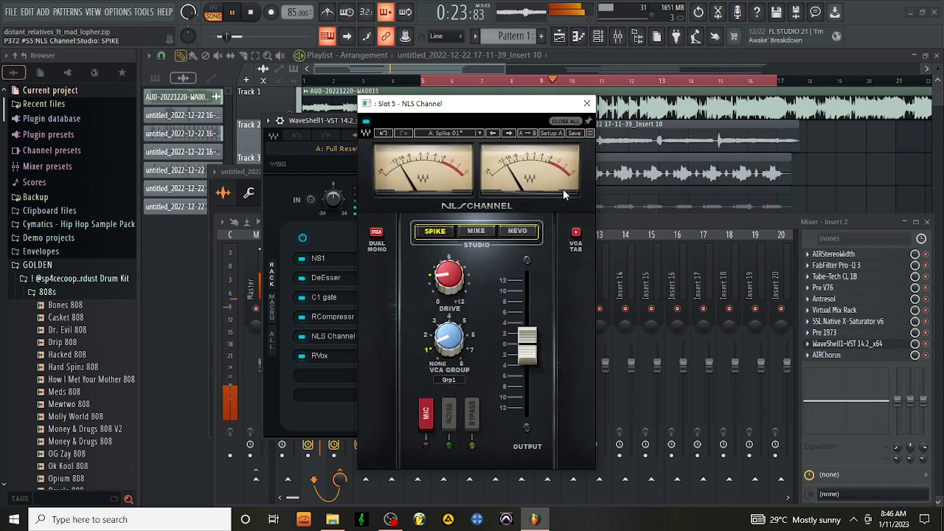
click(584, 104)
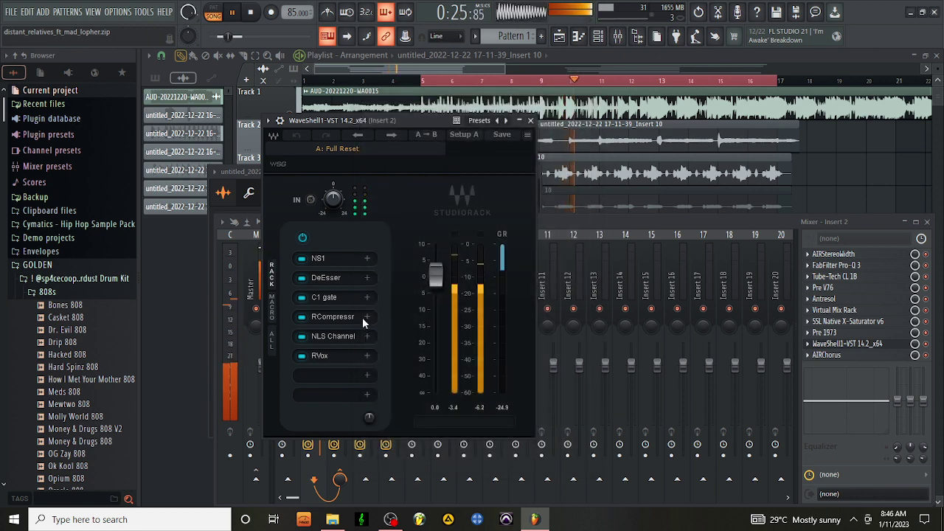
click(530, 120)
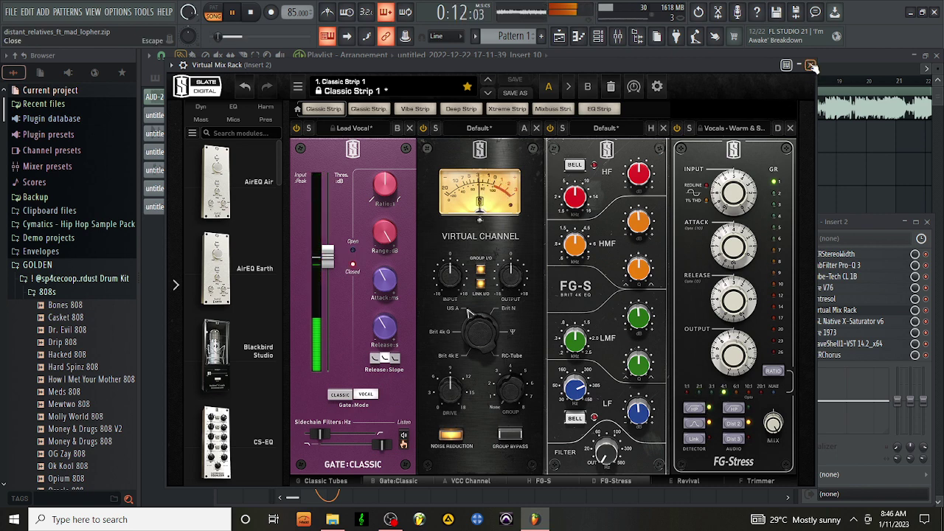
click(809, 65)
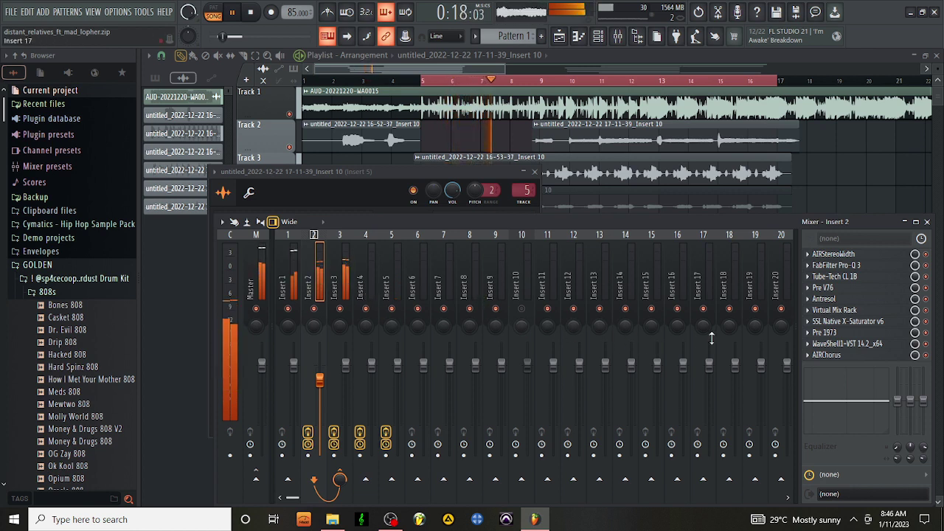
Load the Waves MV2 Stereo plugin into slot 3 of Insert 3
click(341, 280)
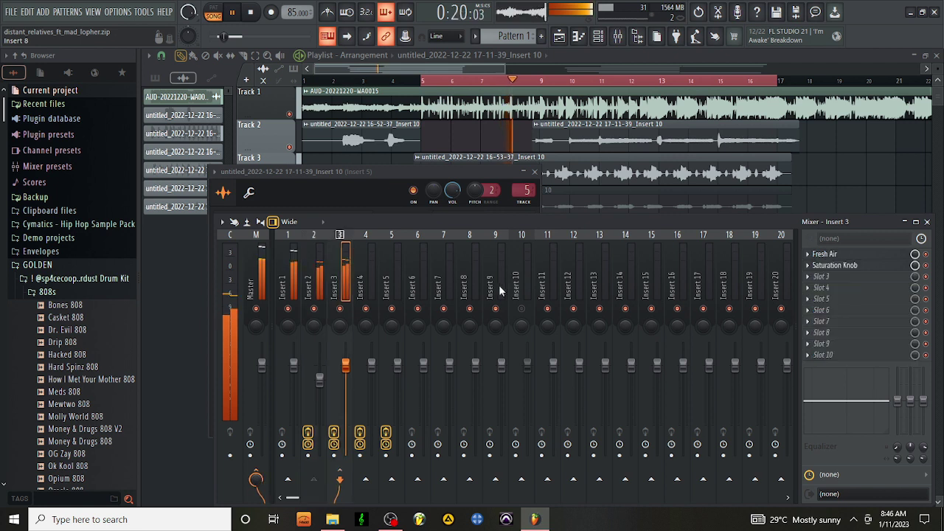
click(817, 280)
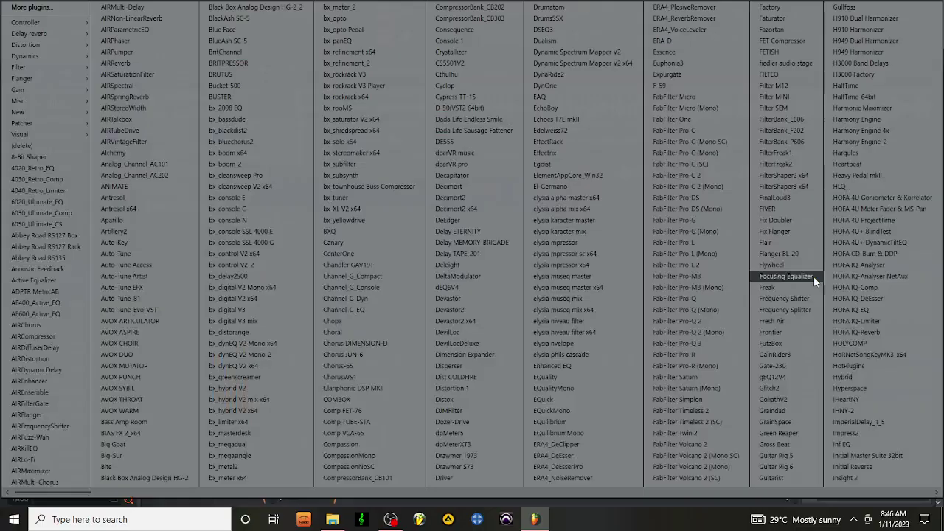
scroll(804, 266, down, 10)
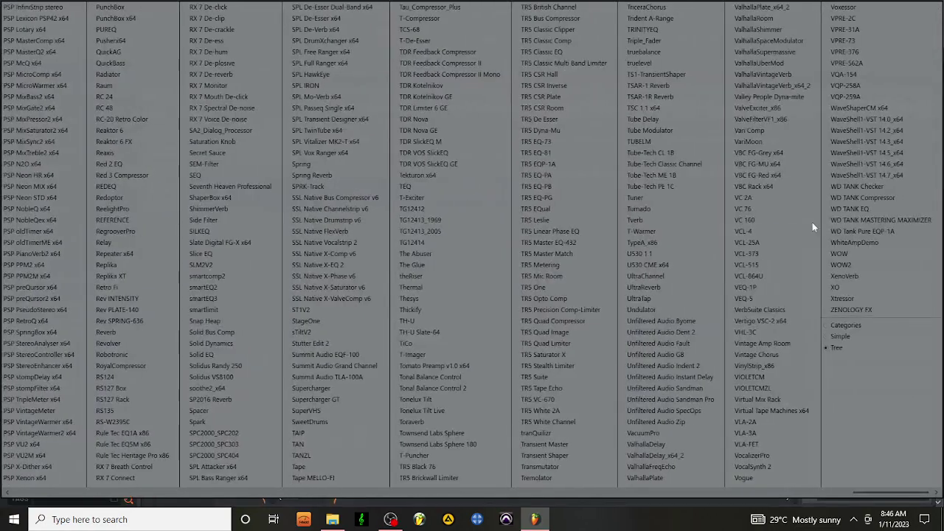
click(860, 119)
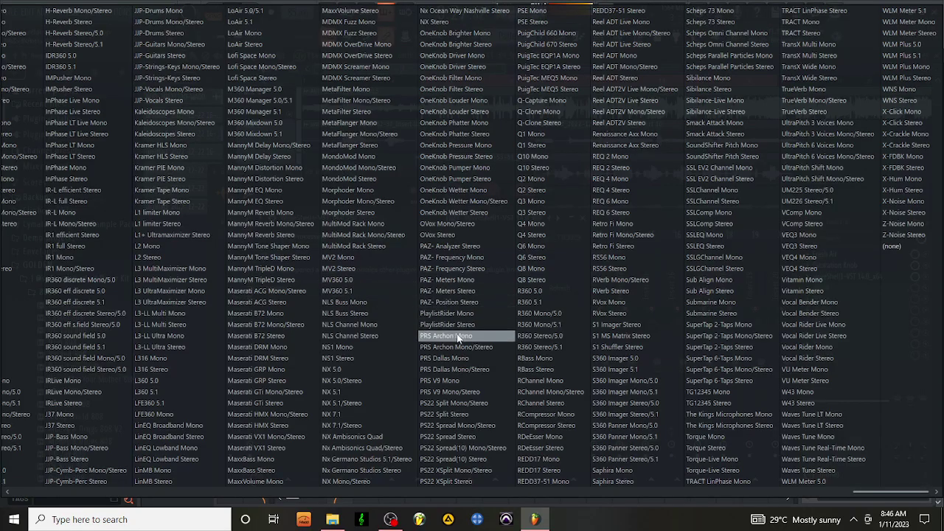
click(364, 270)
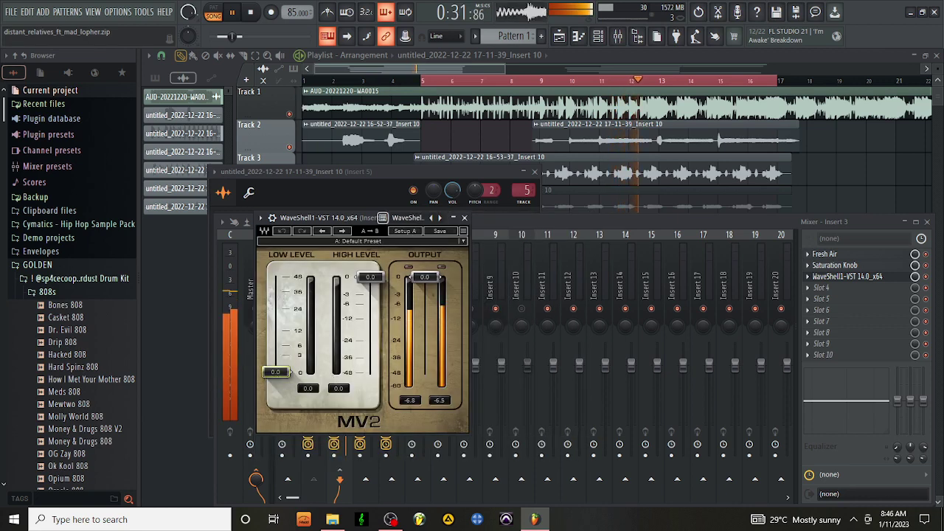
Set the MV2 low level on Insert 3 to 0.4 dB and close the plugin
drag(275, 370, 275, 369)
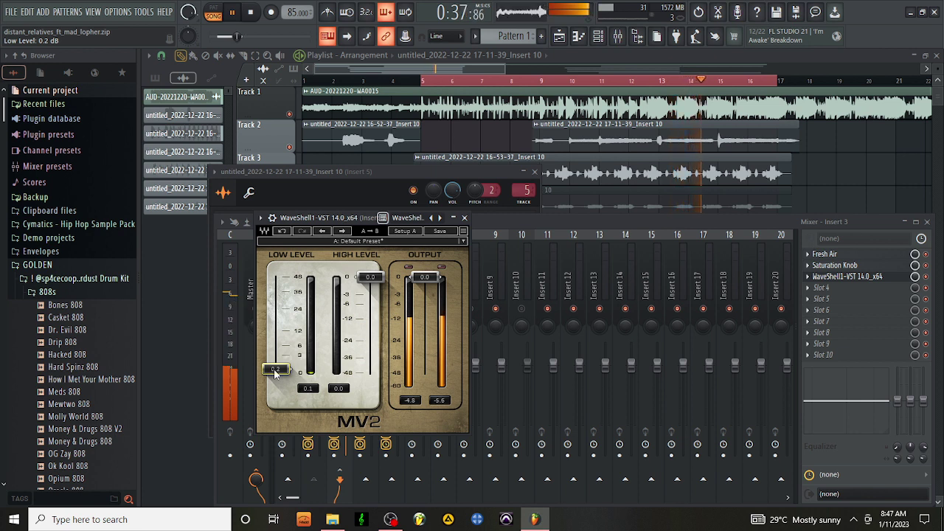
drag(275, 369, 275, 367)
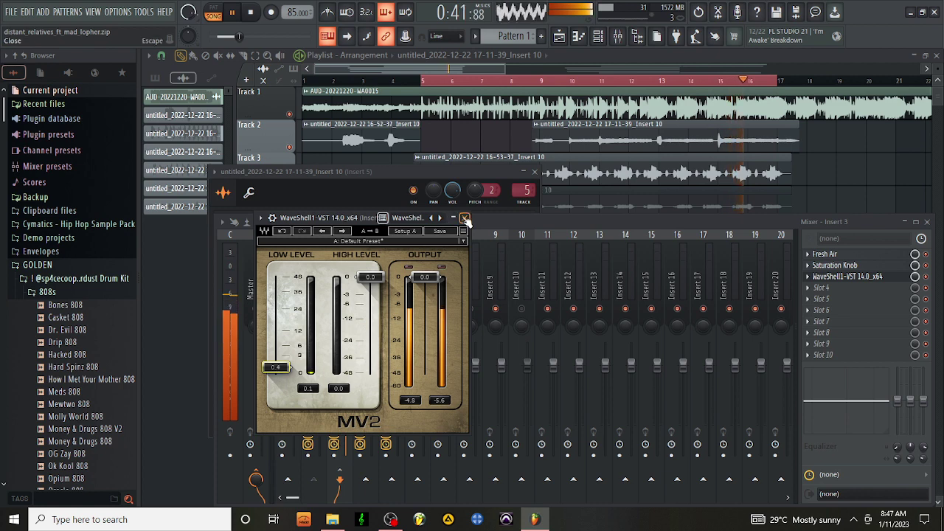
click(462, 218)
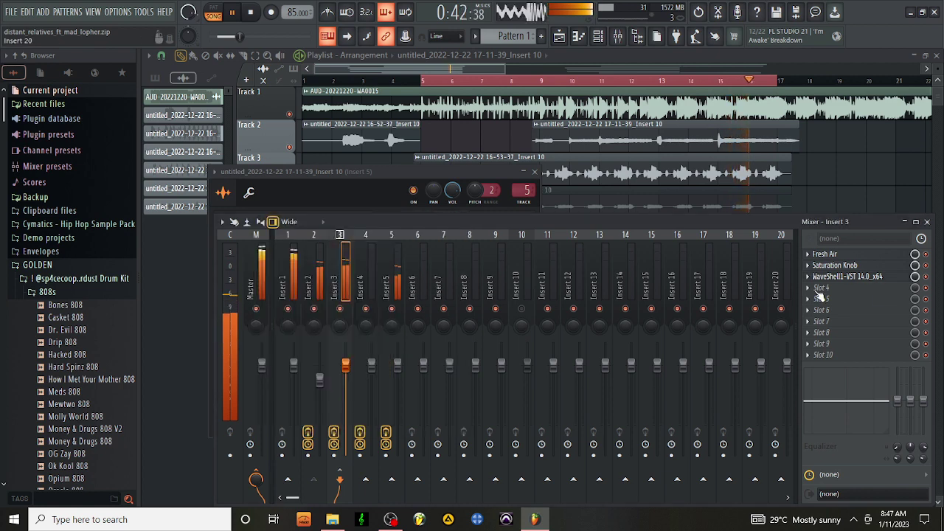
Inspect the C1 gate settings in the StudioRack chain on Insert 2
click(324, 265)
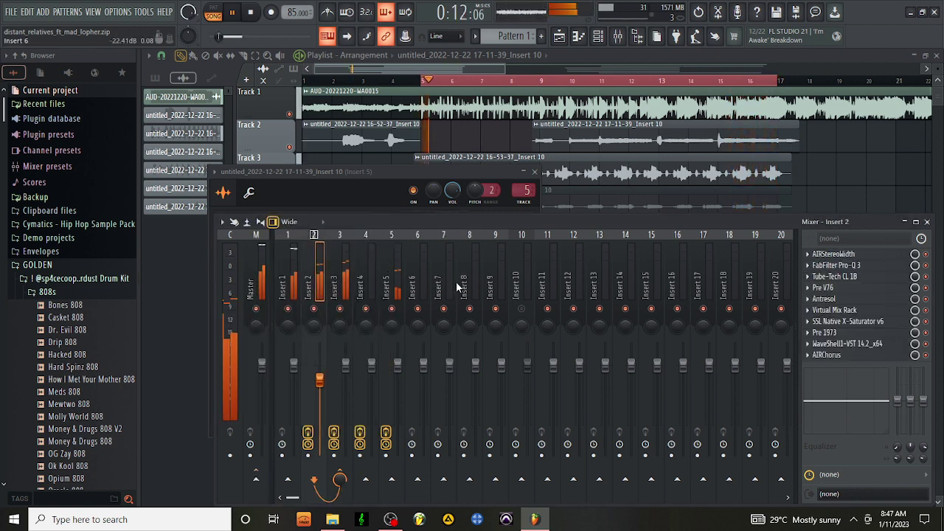
click(858, 345)
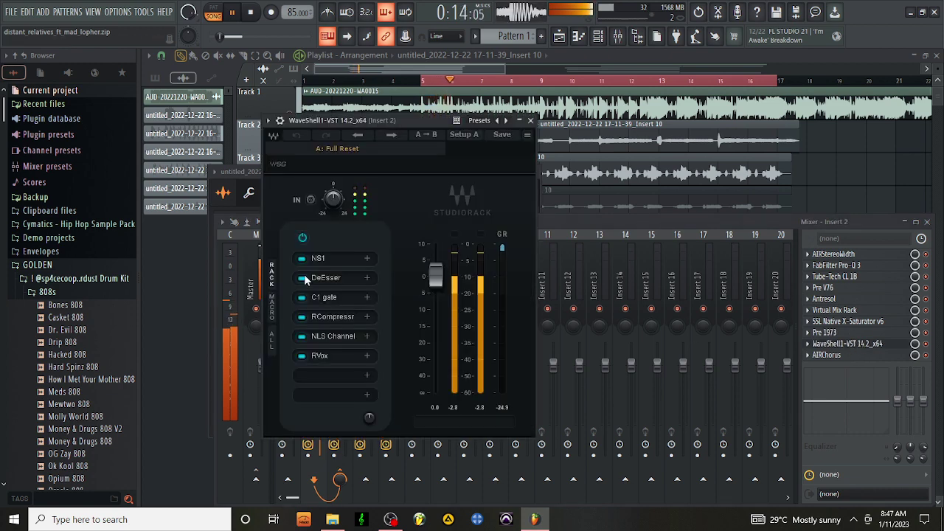
click(334, 298)
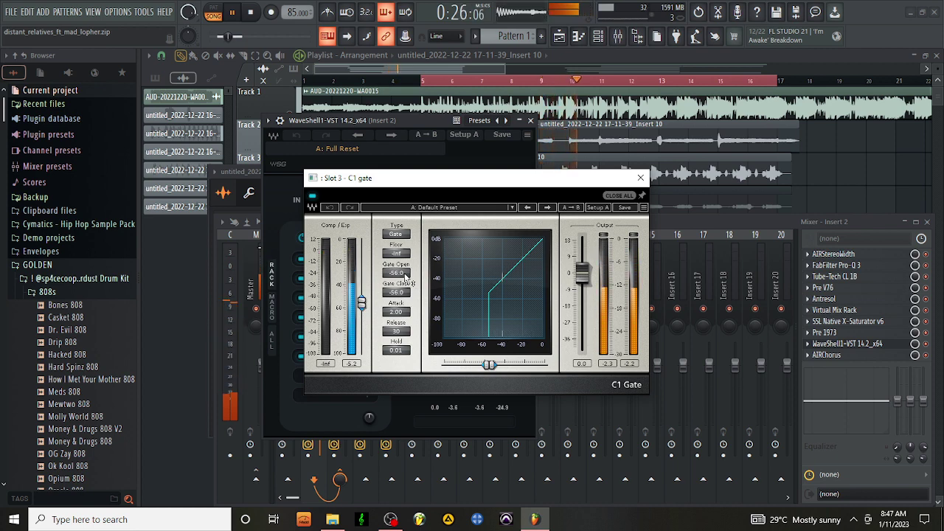
click(646, 184)
click(530, 120)
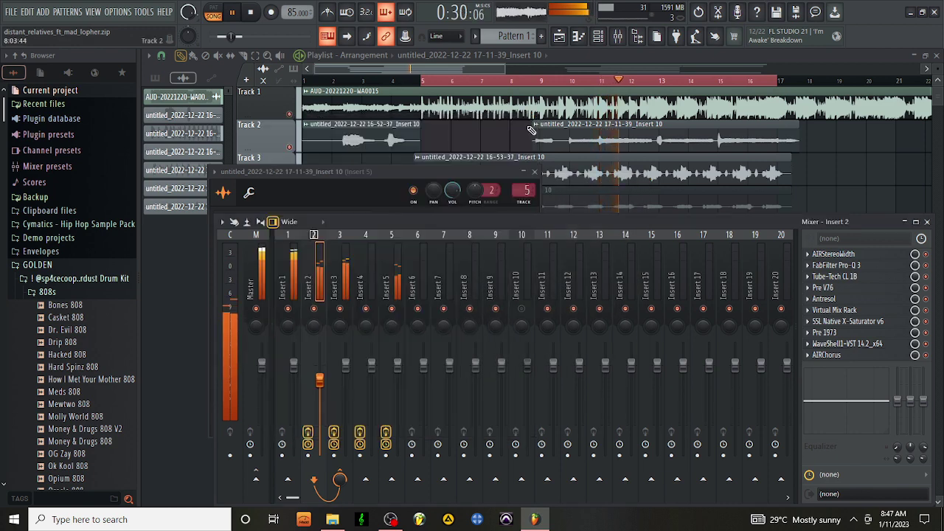
Set the bass level of the Chris Lord-Alge Vocals plugin on Insert 5 to -4.0
click(393, 269)
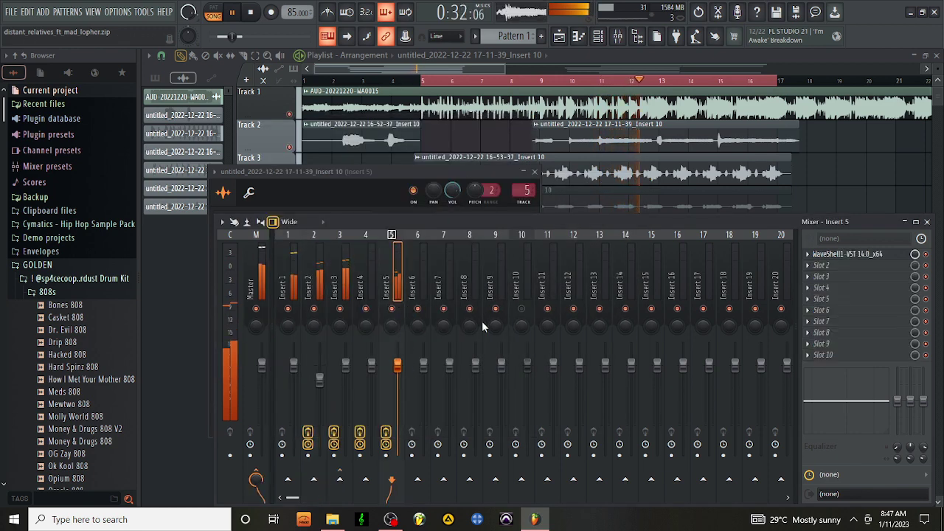
click(847, 254)
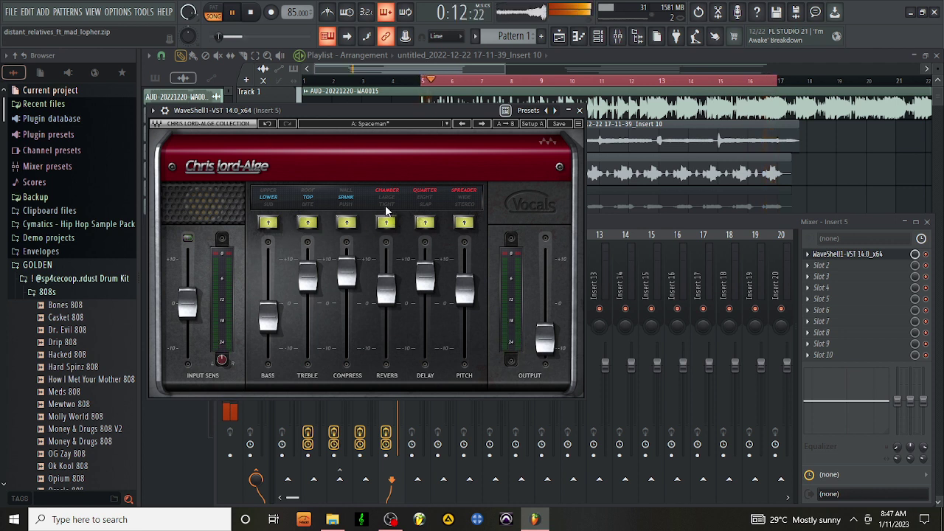
click(277, 316)
drag(269, 318, 269, 328)
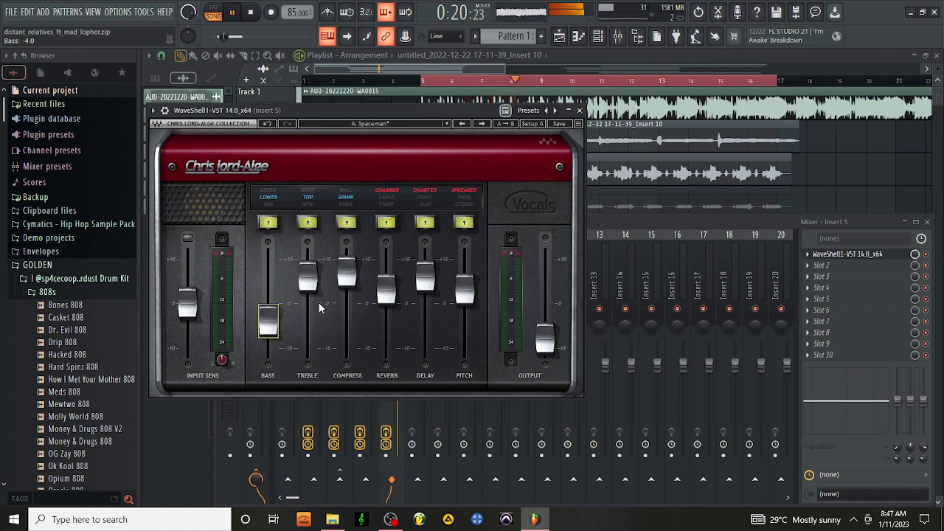
click(357, 284)
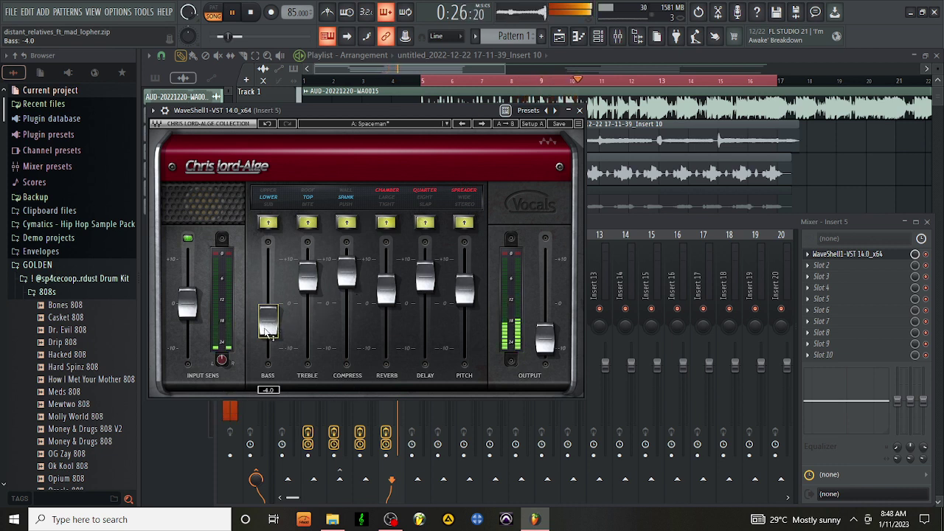
click(578, 110)
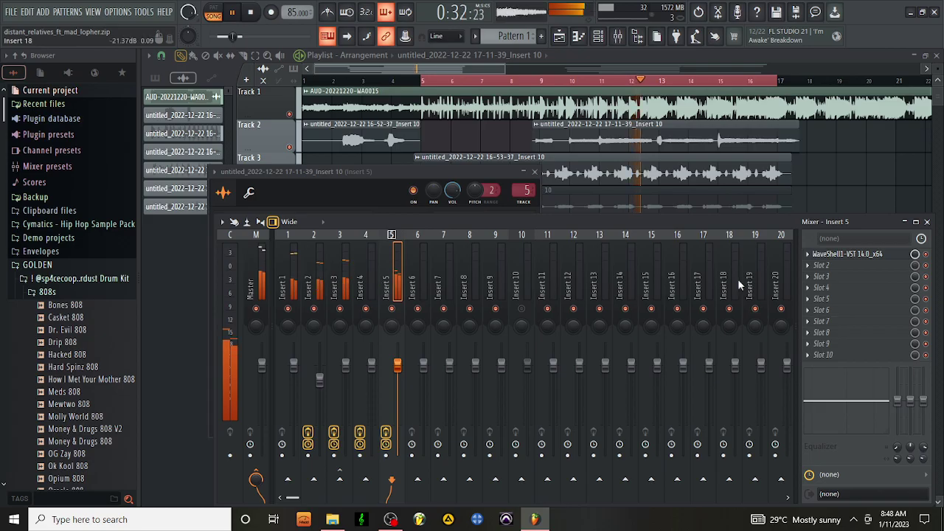
Add the Antresol flanger to slot 2 of Insert 5 and load its Ali-quote preset
click(821, 265)
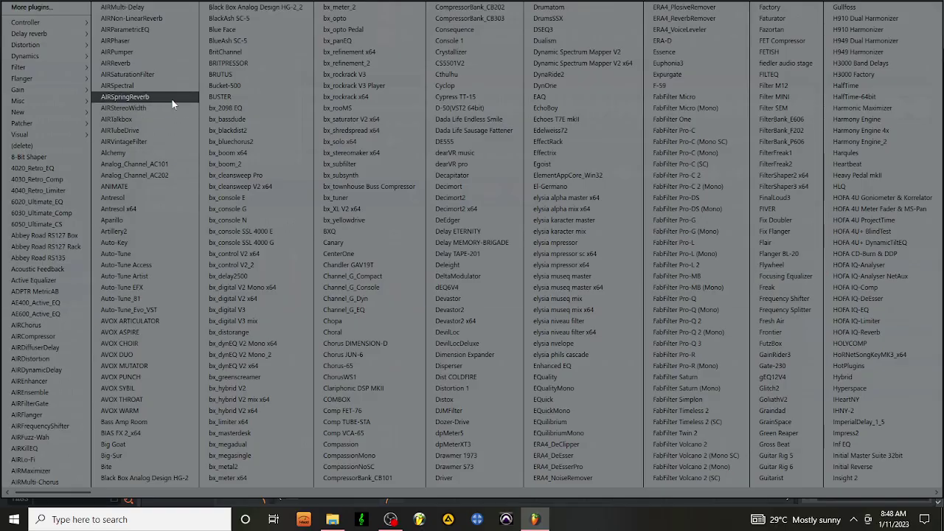
click(137, 198)
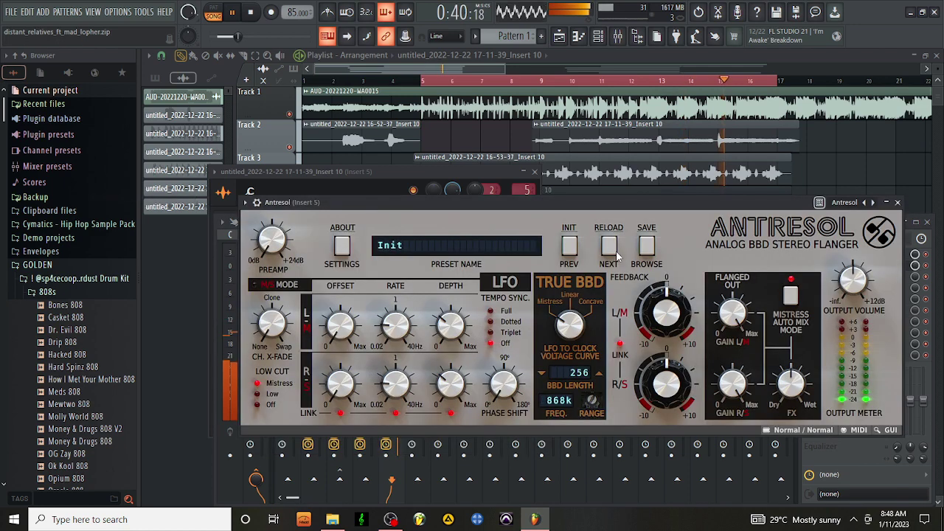
scroll(517, 245, down, 2)
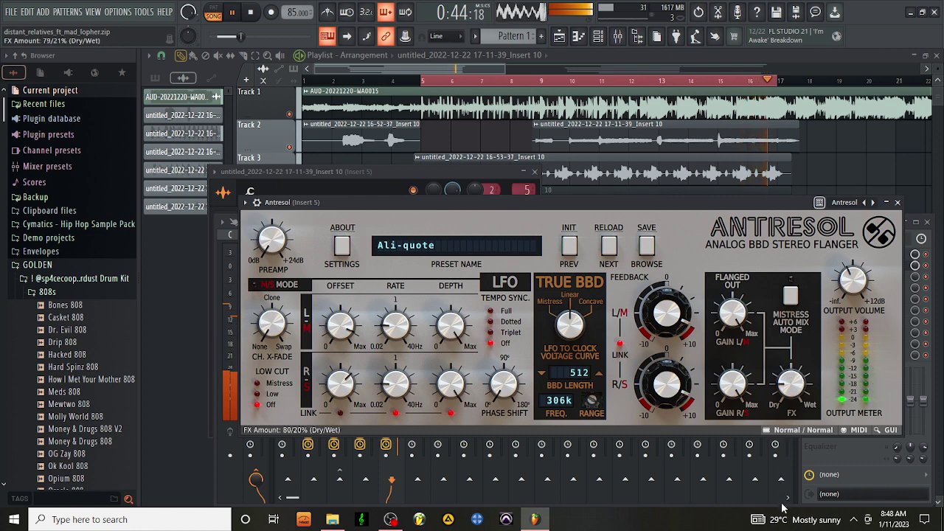
Set Antresol's FX amount on Insert 5 to about 80/20% dry/wet and its output volume to -1.4 dB
drag(783, 508, 783, 519)
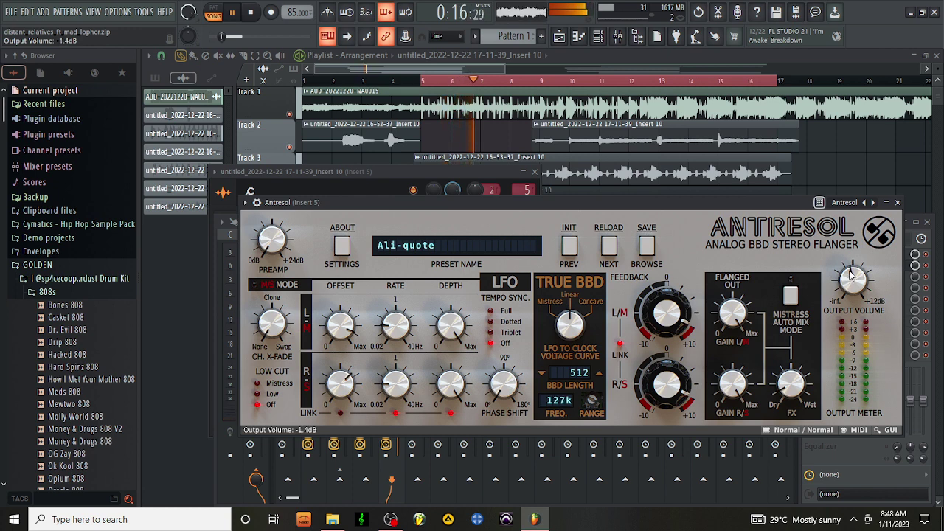
scroll(850, 272, up, 1)
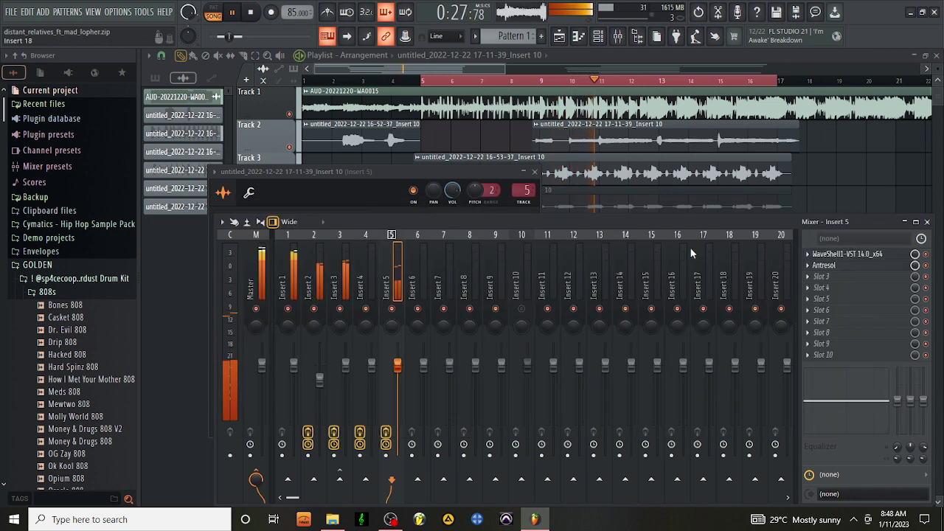
click(897, 203)
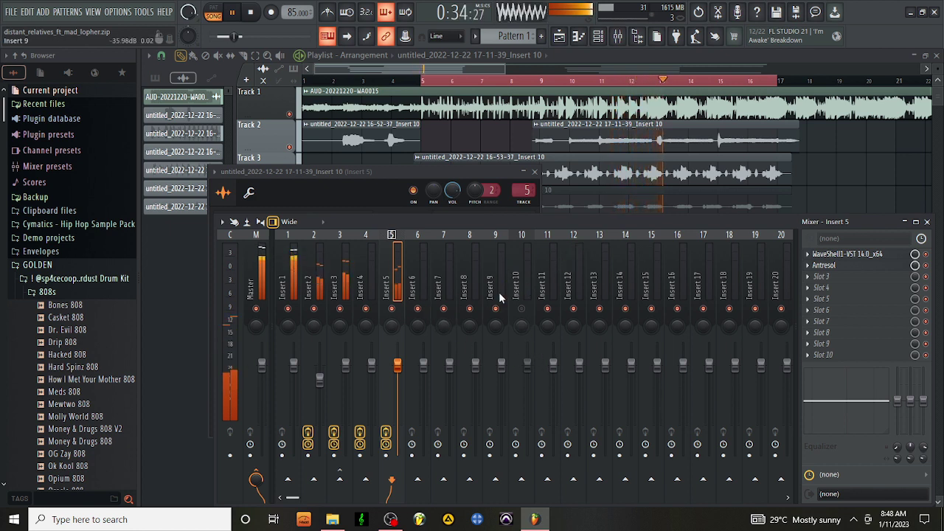
Add the PanMan panner after Antresol on Insert 5 and load its One Bar Wide MIDI preset
click(870, 310)
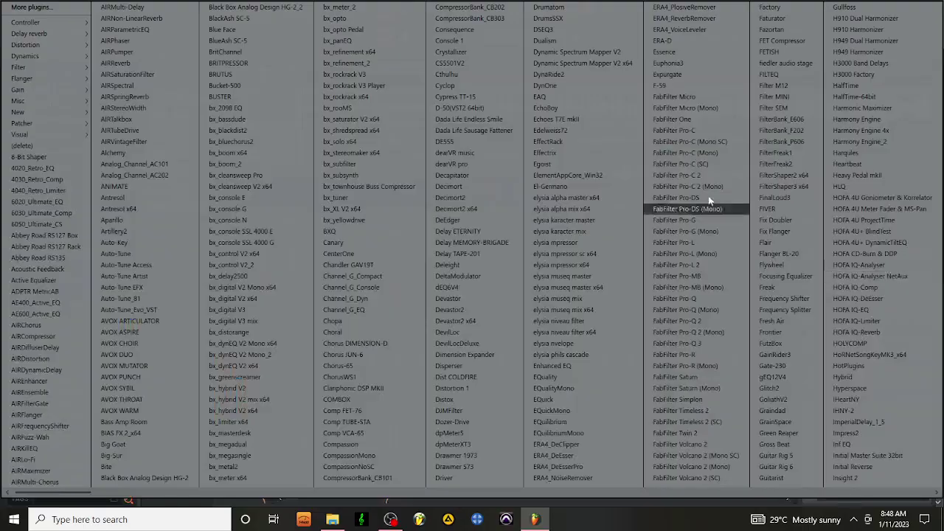
scroll(622, 72, down, 2)
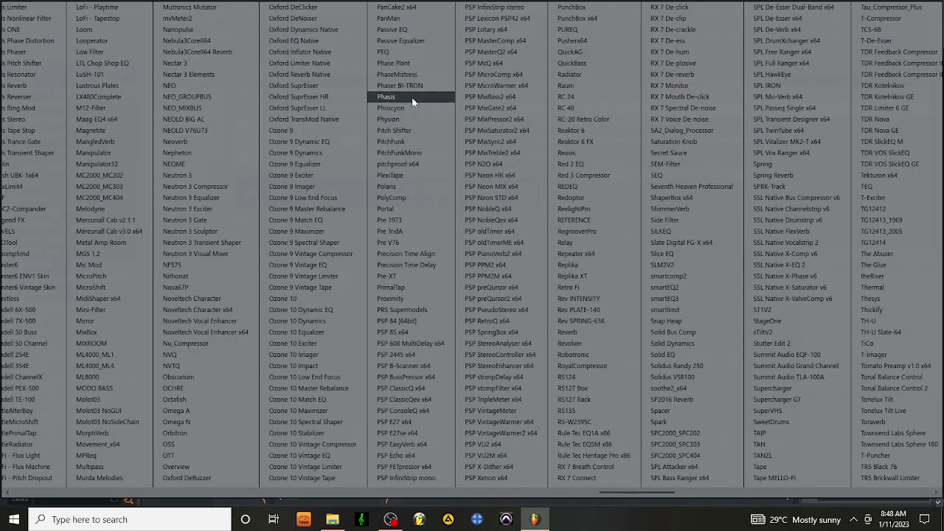
click(404, 19)
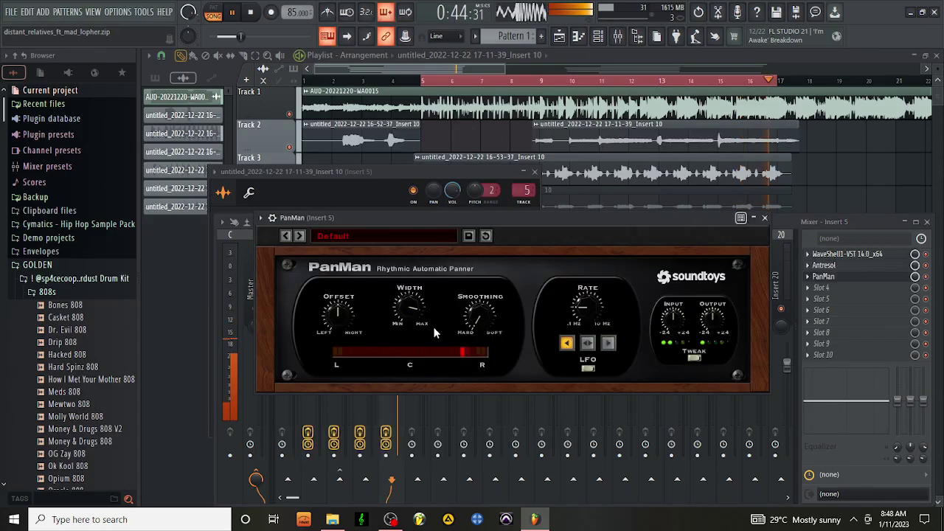
click(299, 236)
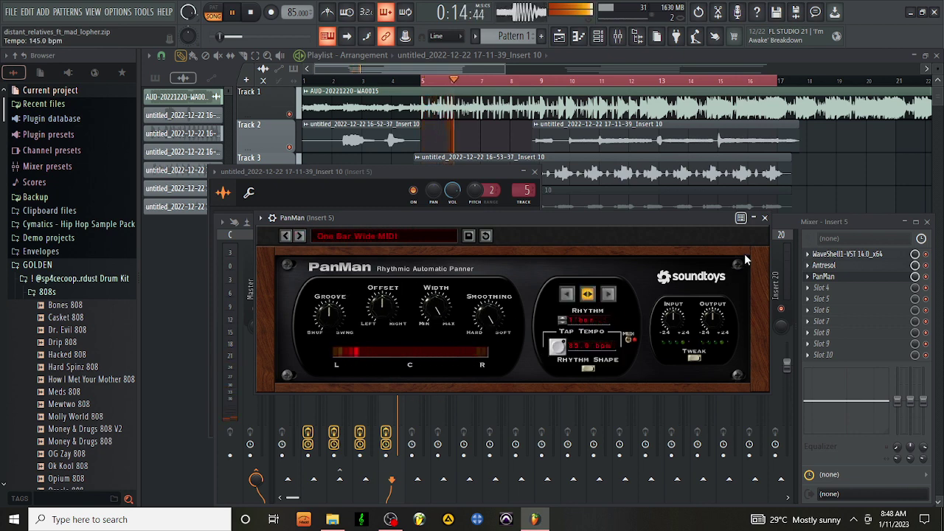
click(764, 218)
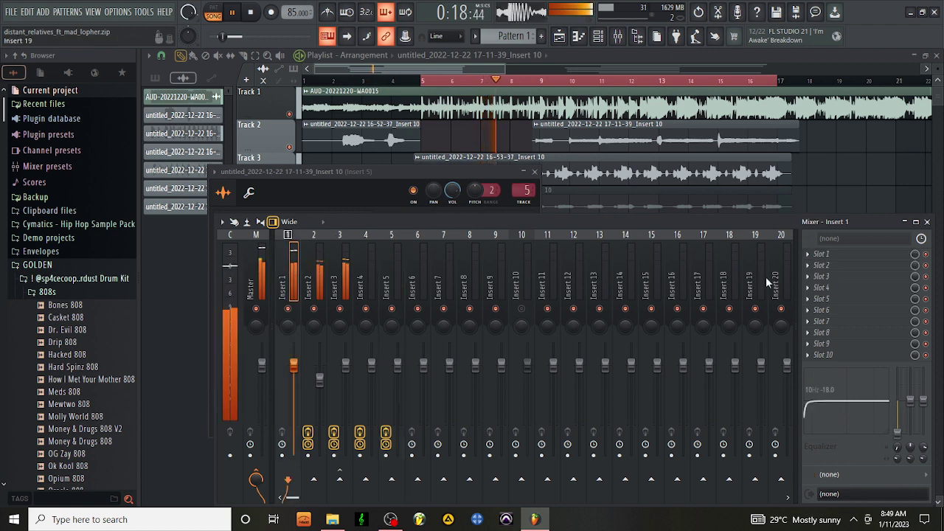
Add the Waves Center Stereo plugin to the first effect slot of Insert 1 with its default preset
click(819, 276)
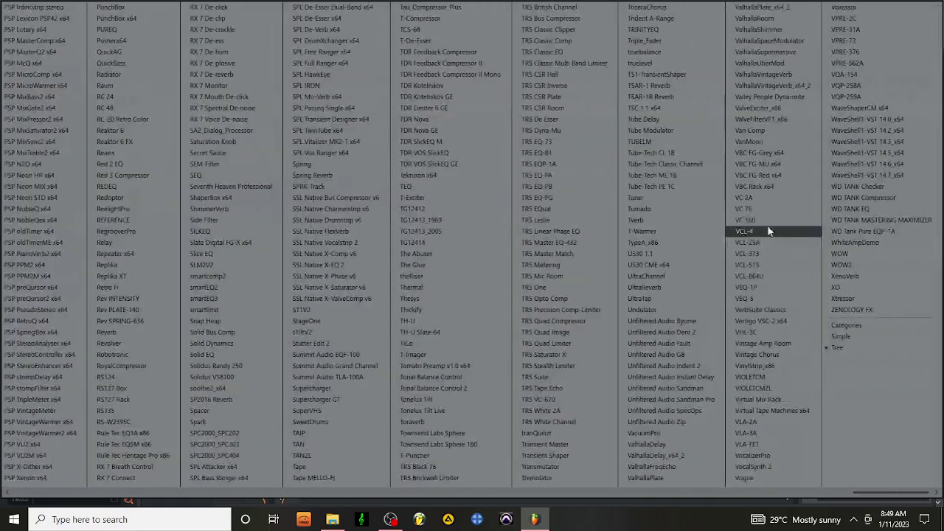
click(845, 120)
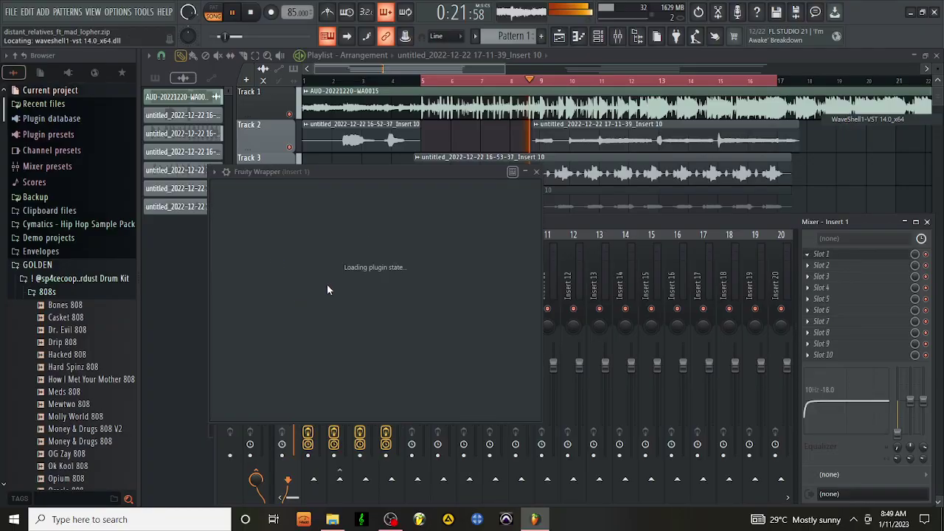
click(324, 247)
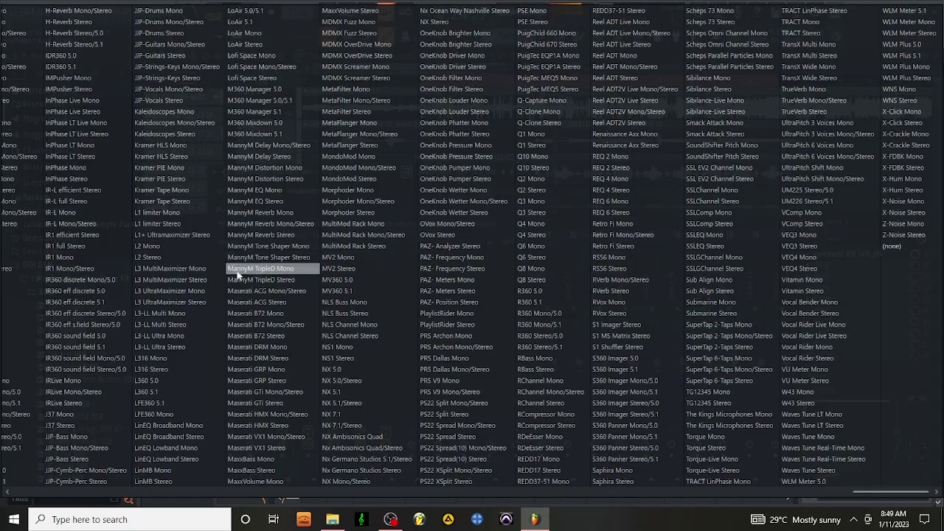
scroll(151, 313, left, 5)
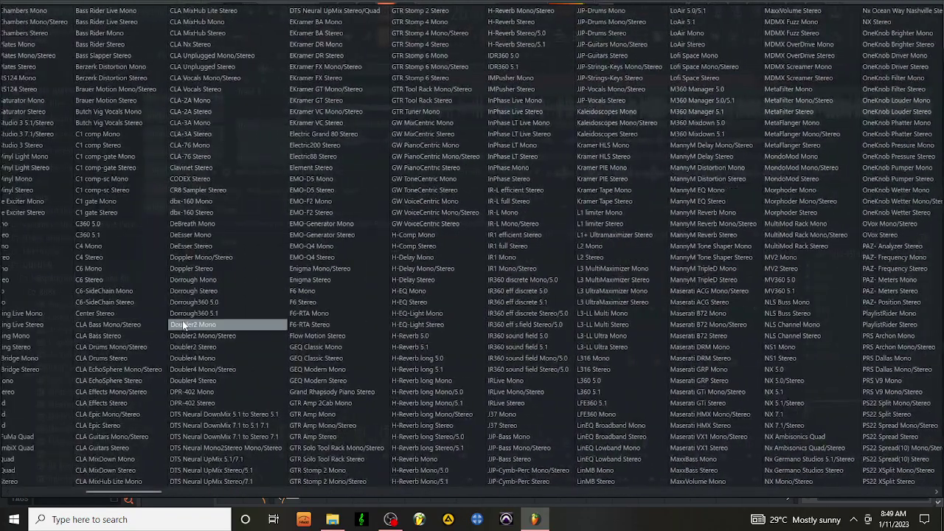
scroll(184, 324, left, 3)
click(155, 316)
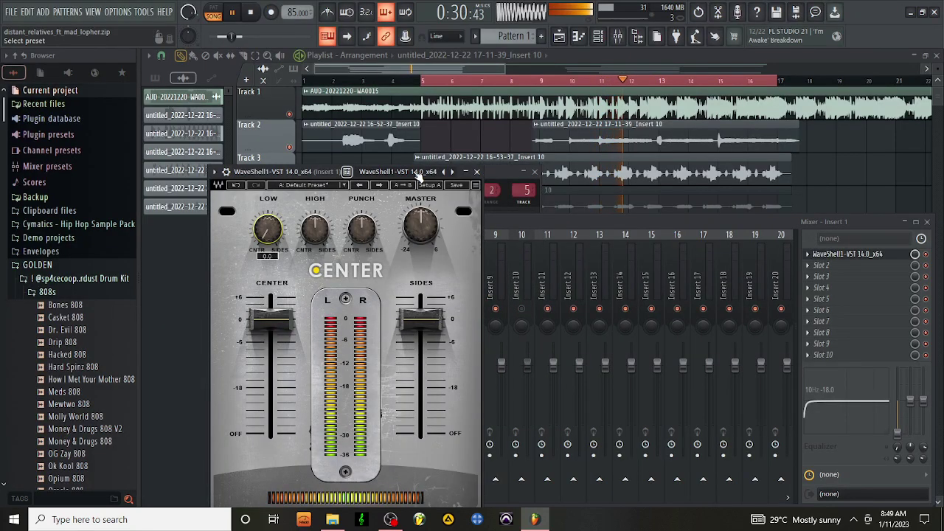
click(476, 171)
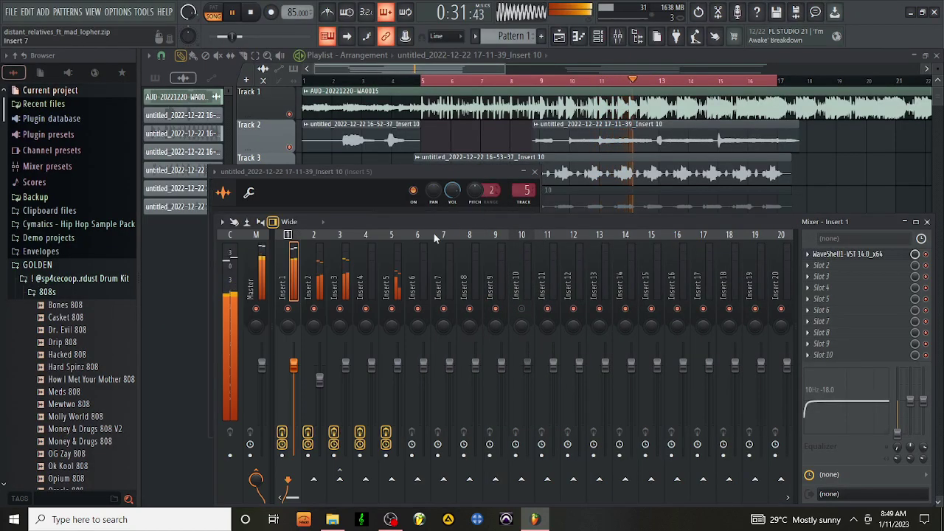
Set the Chris Lord-Alge Vocals reverb on Insert 5 to 5.0 and lower the insert's volume to 90% (-2.3 dB)
click(392, 258)
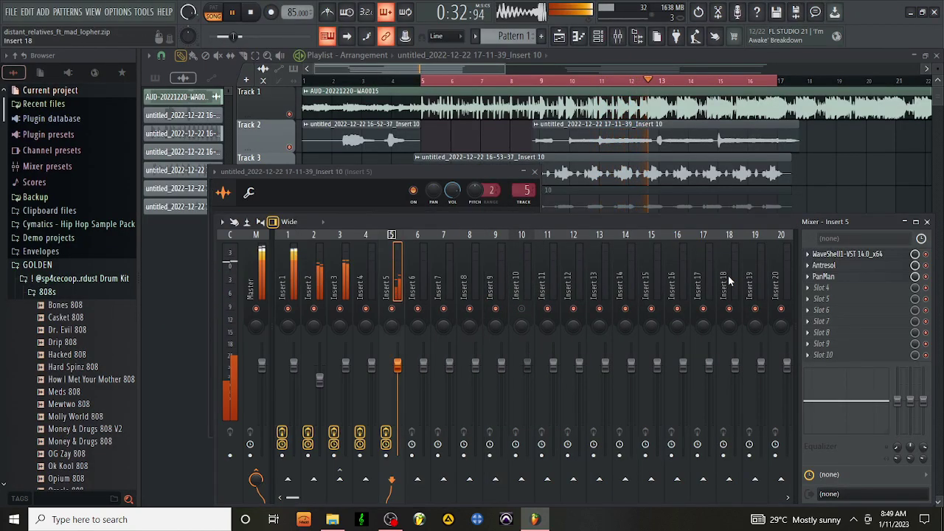
click(848, 254)
drag(386, 306, 386, 278)
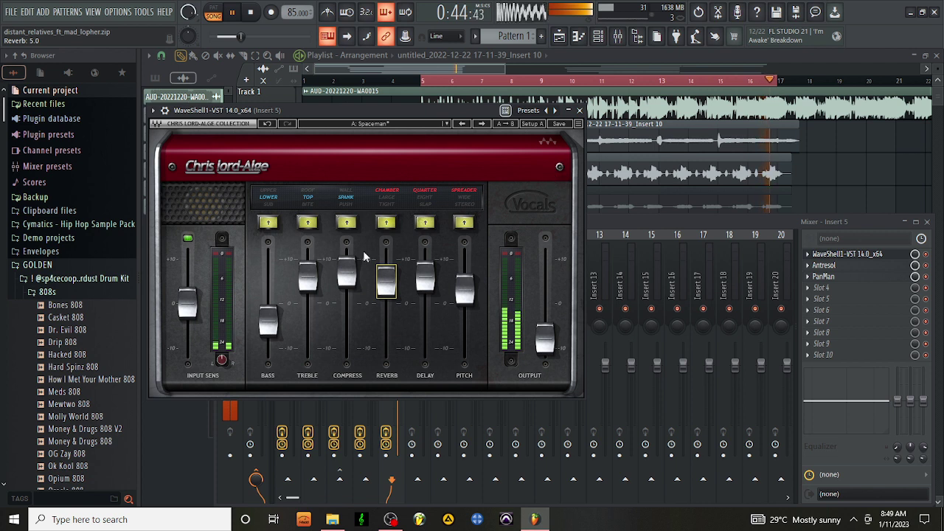
drag(308, 284, 310, 286)
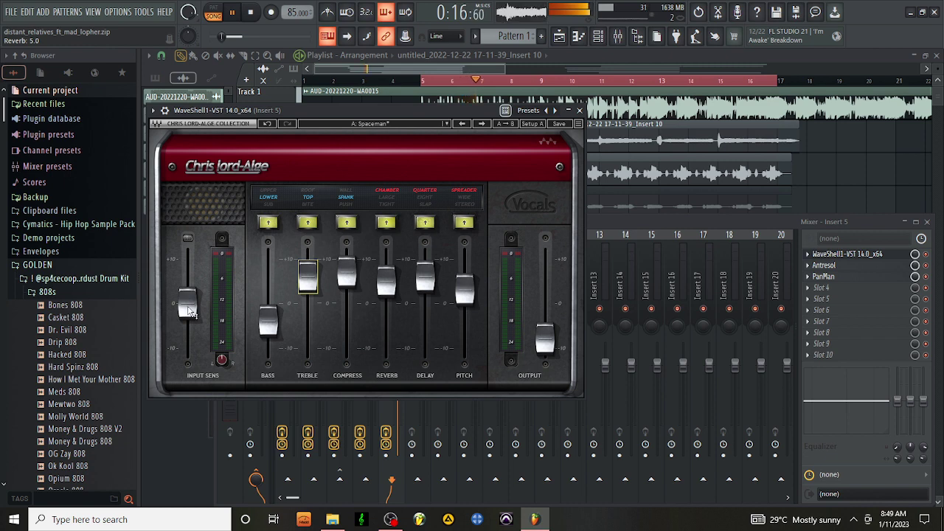
drag(196, 318, 197, 319)
click(578, 110)
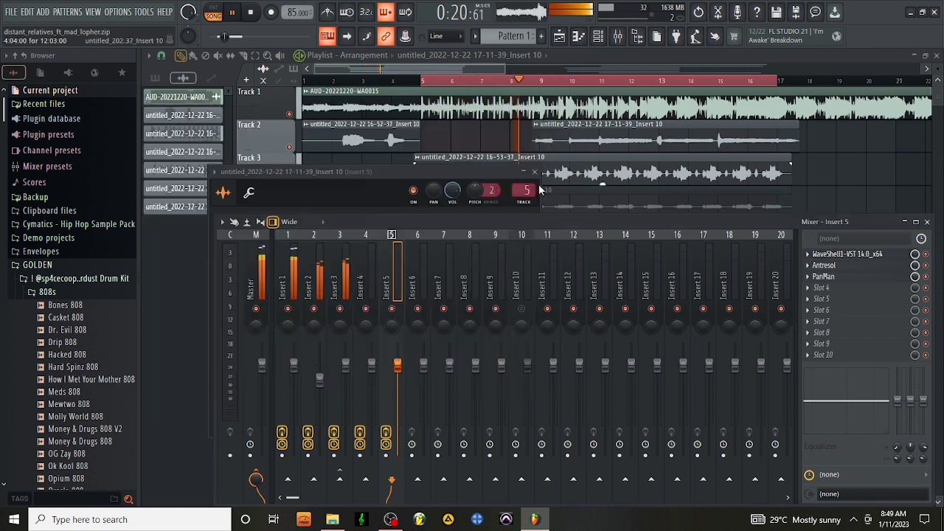
drag(396, 364, 396, 372)
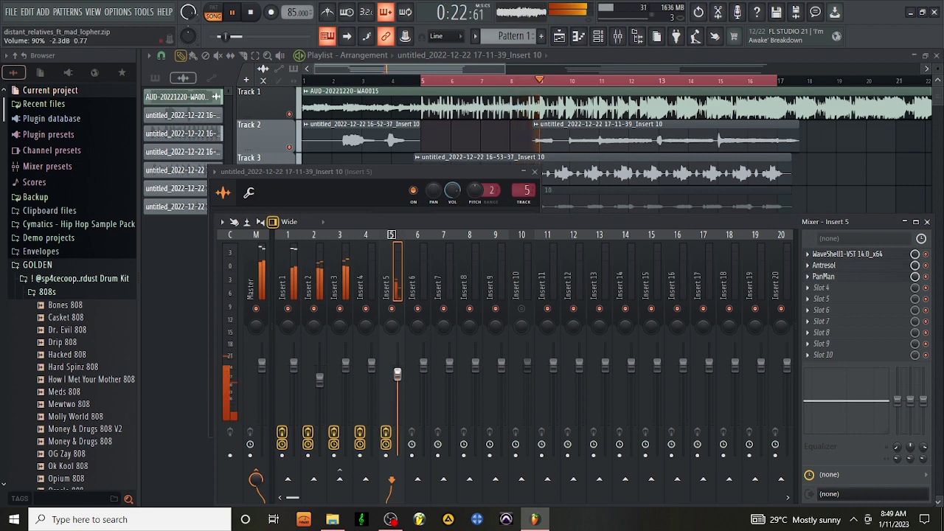
Raise the input sensitivity of Chris Lord-Alge Vocals on Insert 5 to 4.0 dB
click(855, 255)
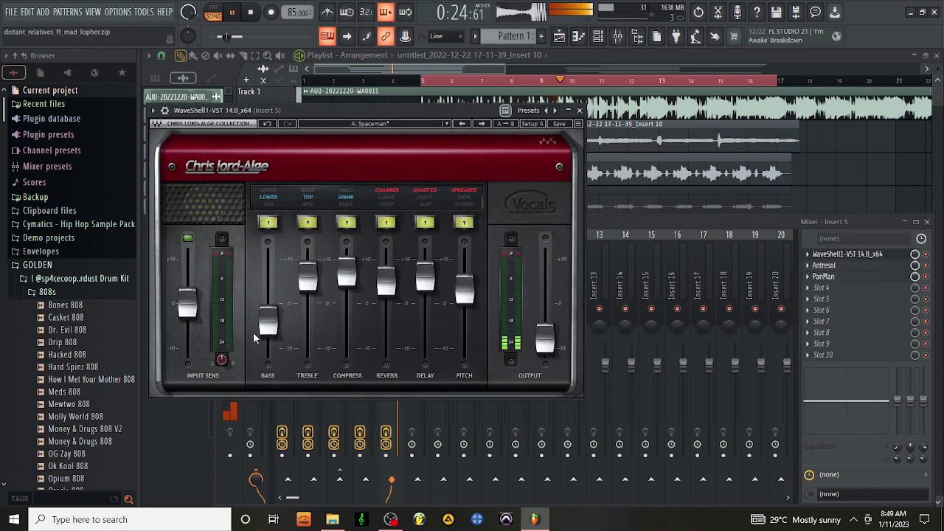
drag(188, 304, 188, 306)
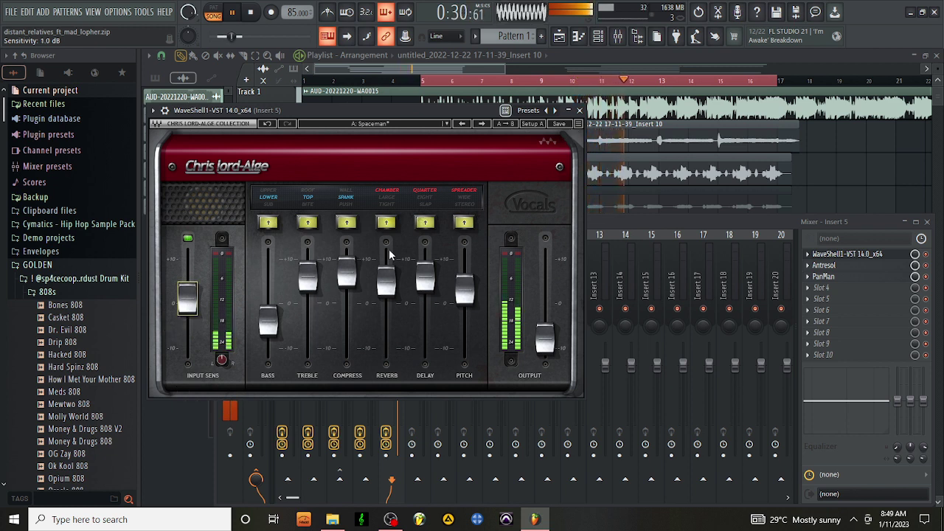
drag(185, 304, 189, 298)
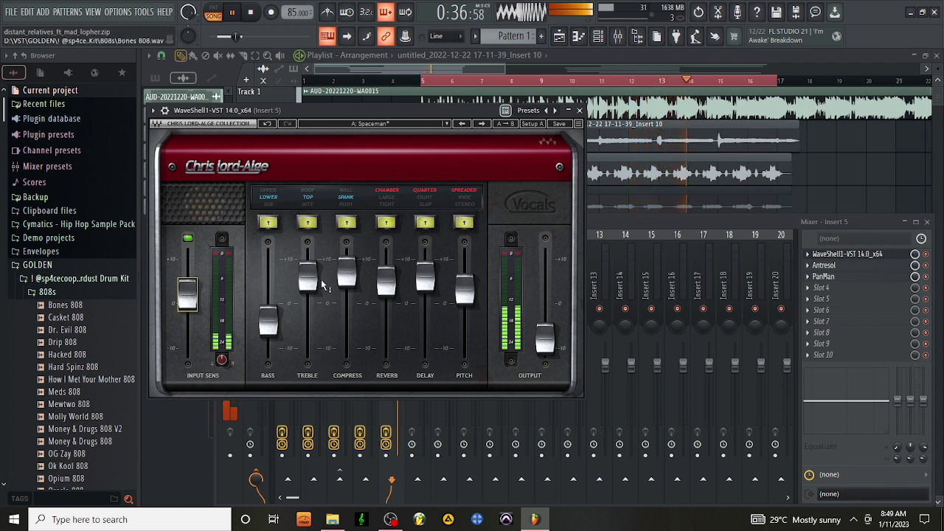
click(579, 110)
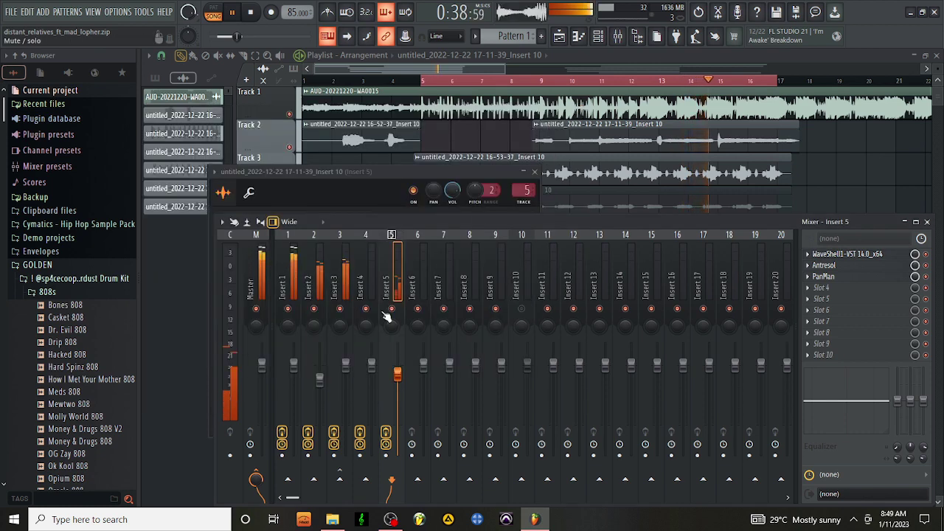
click(865, 254)
drag(180, 298, 188, 286)
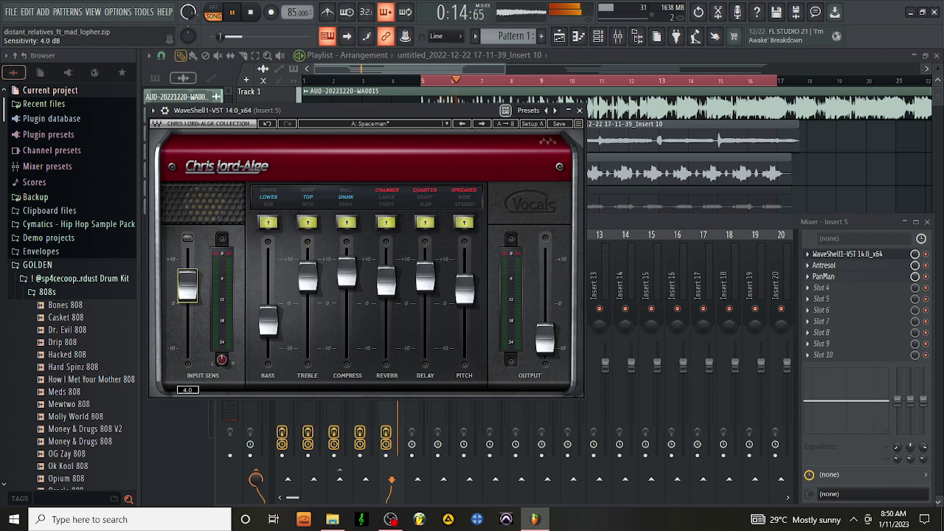
click(579, 109)
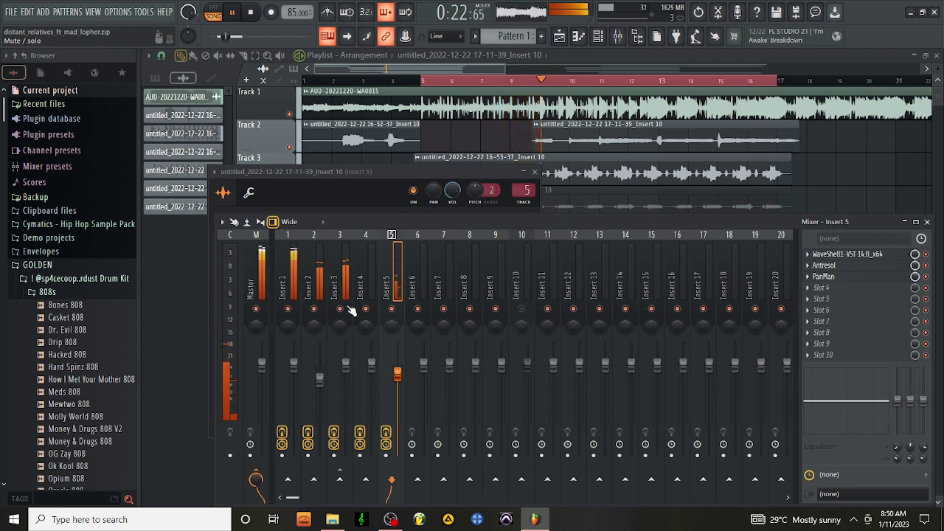
Rename Insert 5 as humms and colour it Sea Green (#359F7A)
right_click(398, 264)
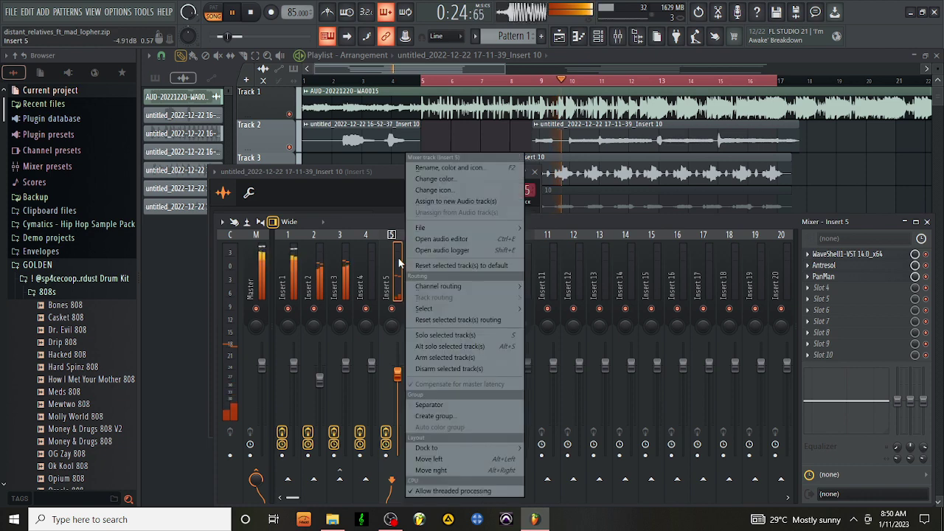
click(444, 168)
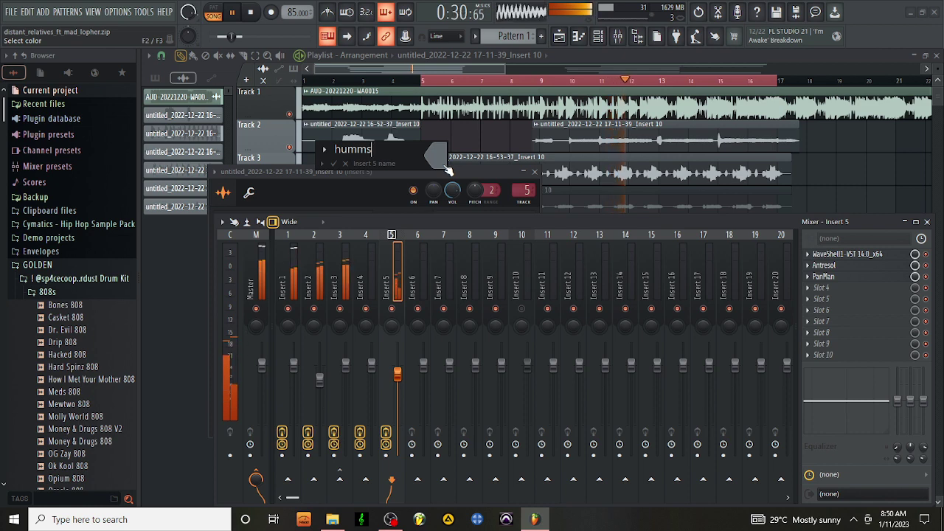
click(443, 168)
click(495, 345)
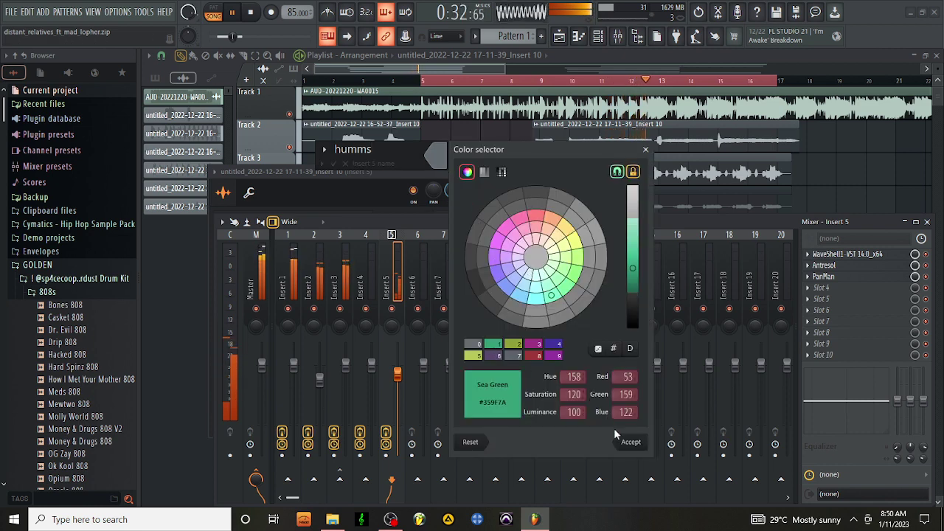
click(630, 441)
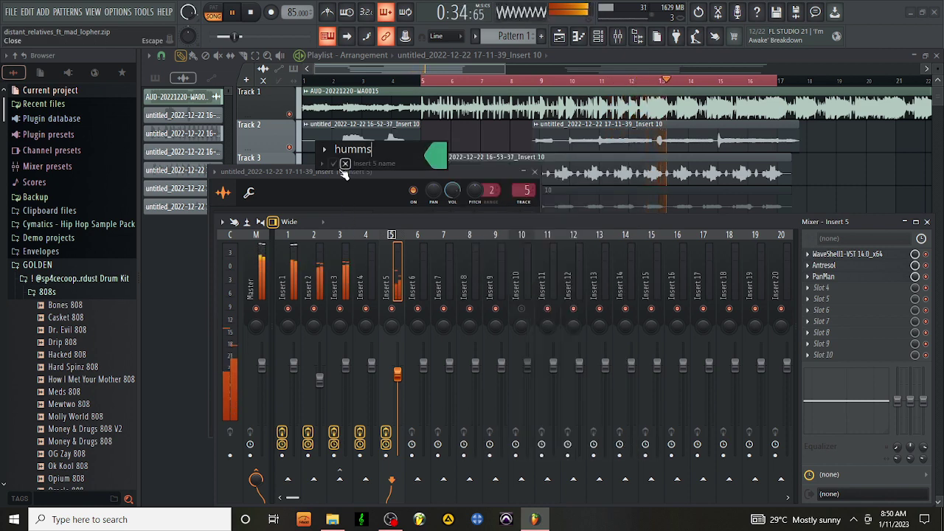
click(344, 164)
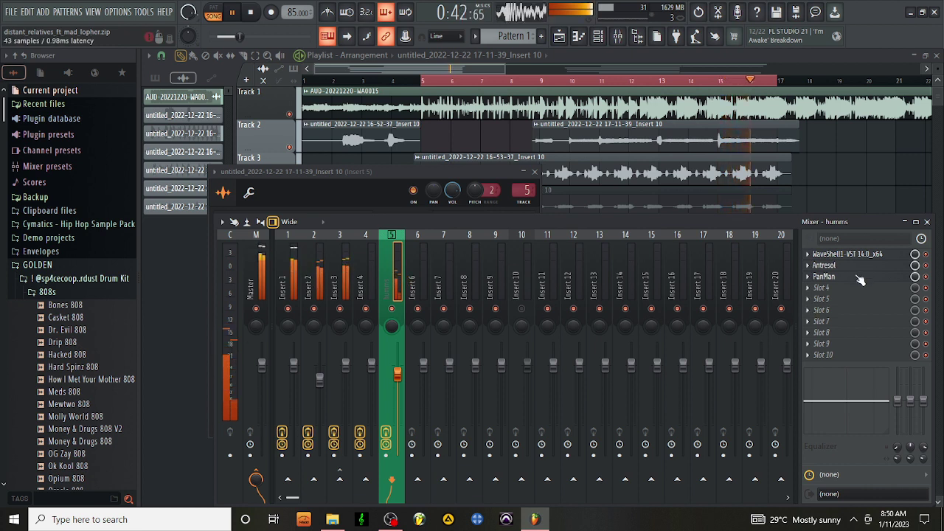
Add the Pre 1973 preamp to the humms insert ahead of all its other effects and load the Male Vocal preset
drag(859, 277, 851, 281)
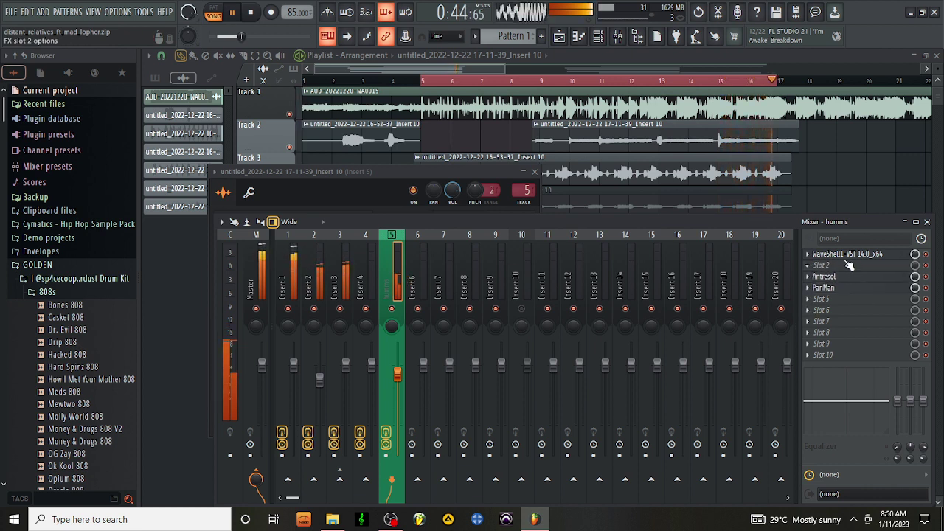
click(848, 266)
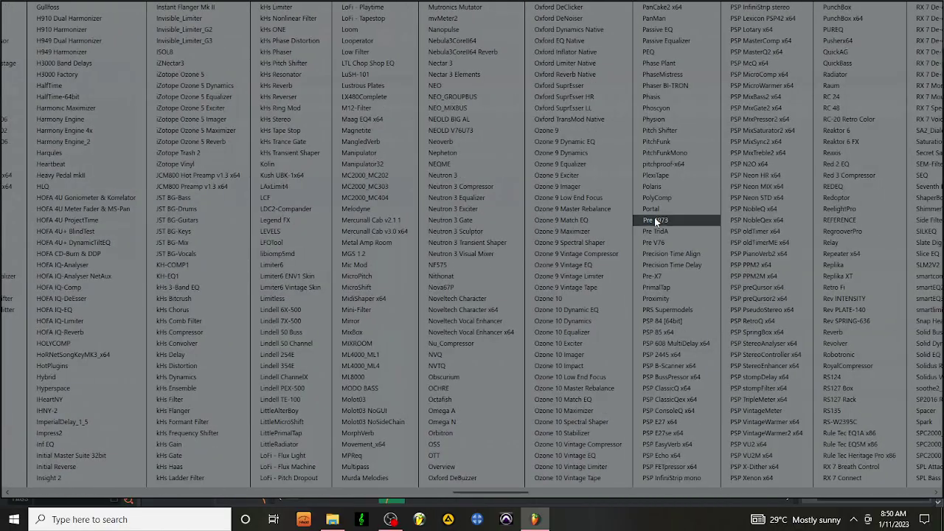
click(654, 219)
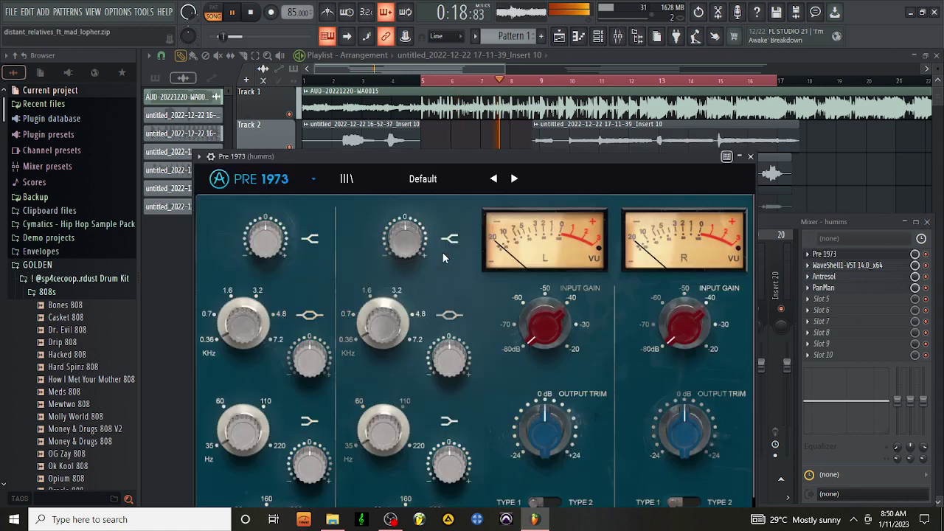
click(443, 180)
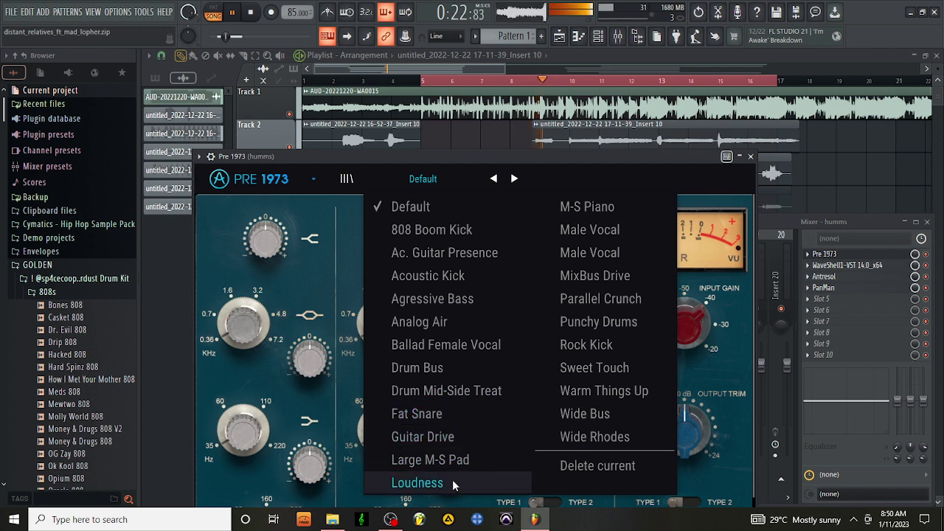
click(605, 251)
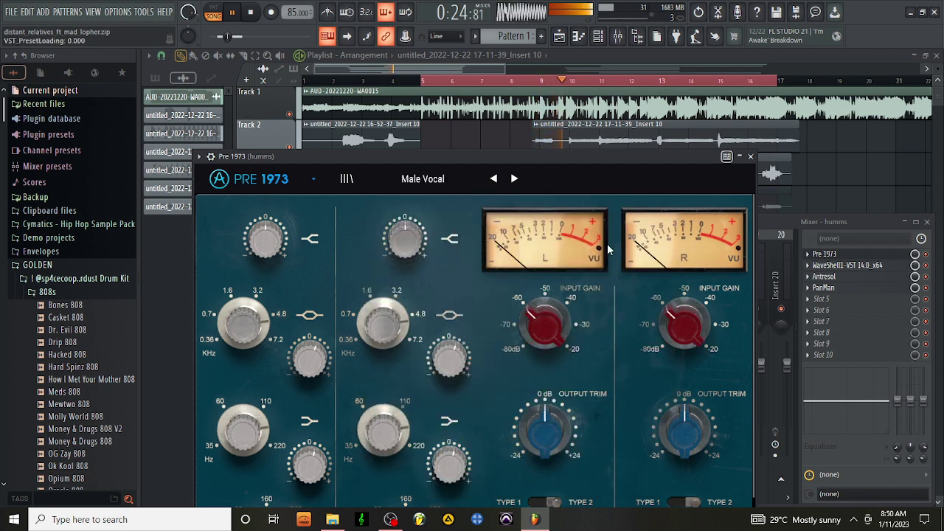
click(751, 157)
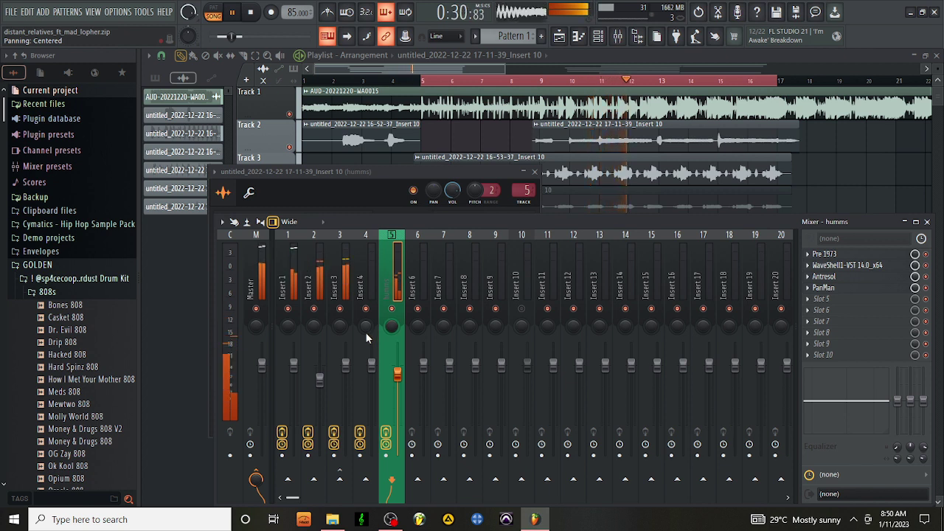
Add Fruity Stereo Shaper to the humms insert in the slot after PanMan
click(818, 301)
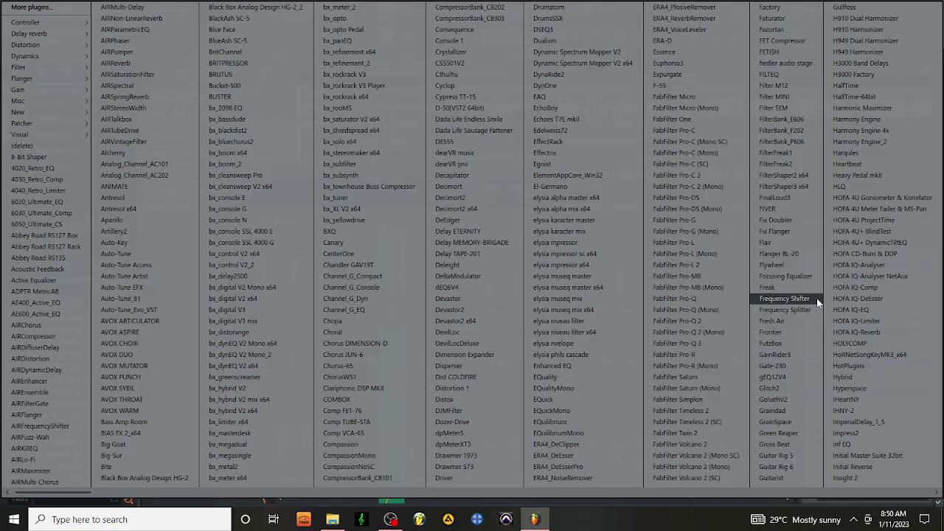
mouse_move(42, 113)
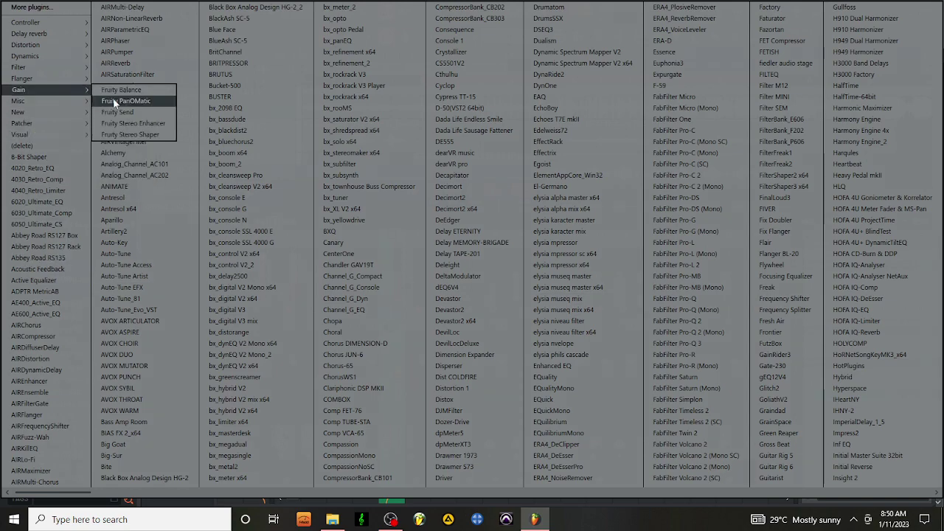
click(133, 138)
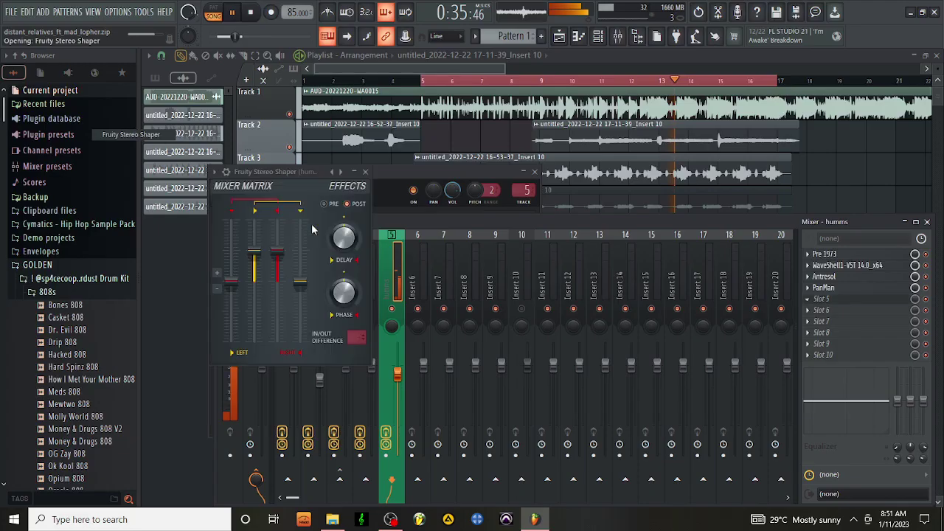
click(366, 171)
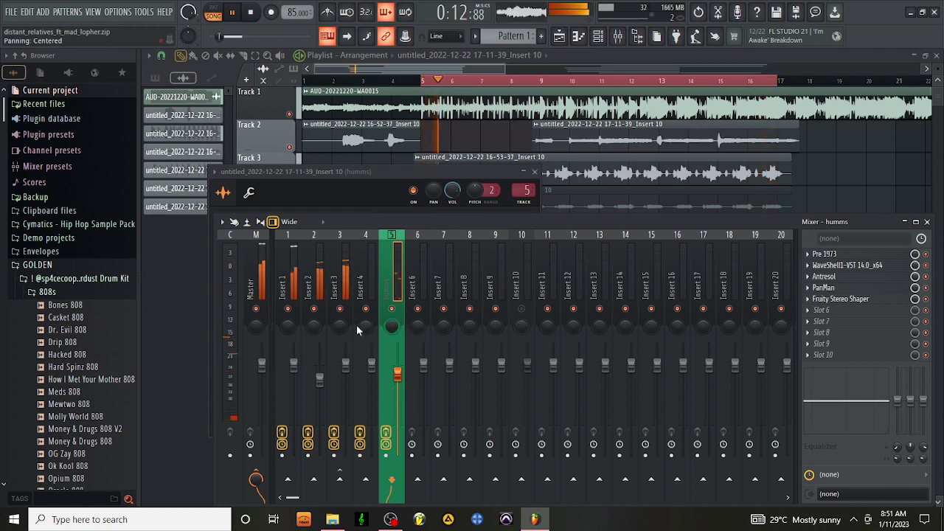
Unmute Track 5 in the playlist and audition it from the loop start, checking its clip settings and Insert 4
click(362, 282)
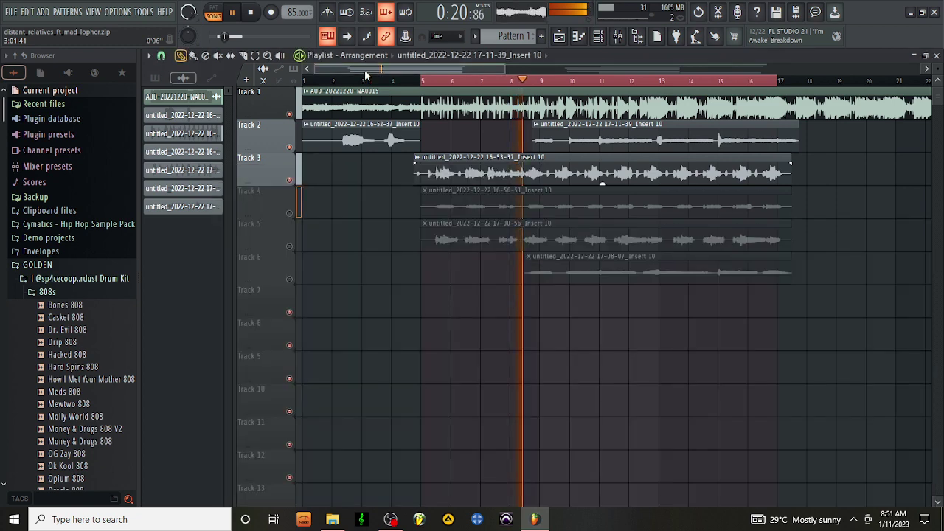
key(F12)
click(291, 246)
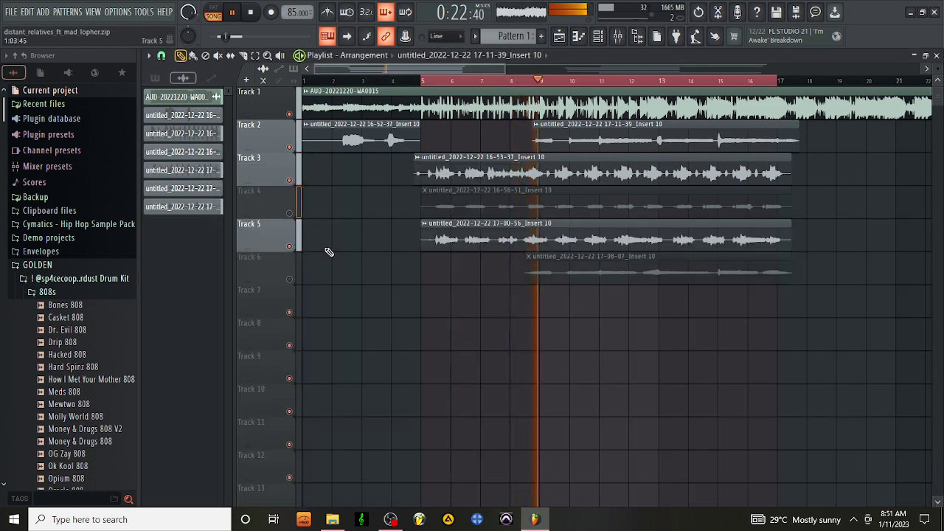
click(586, 228)
double_click(586, 228)
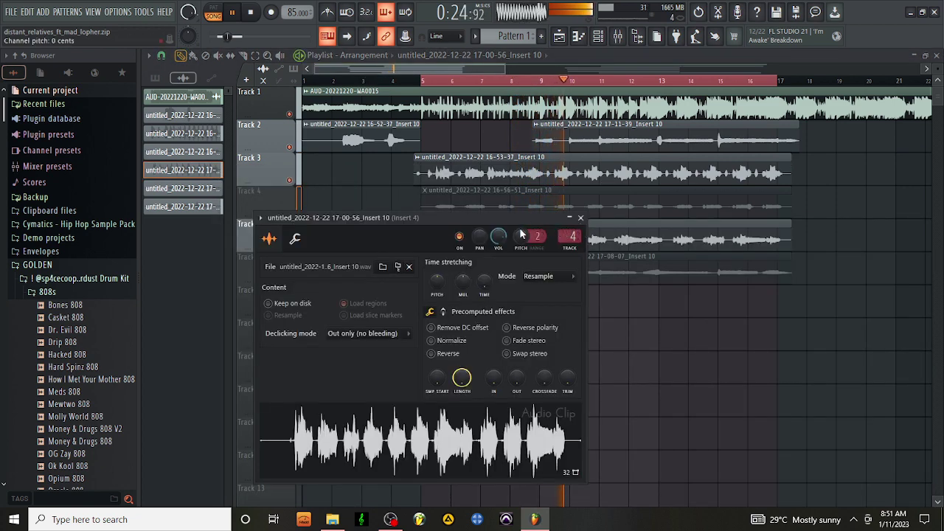
key(space)
key(space)
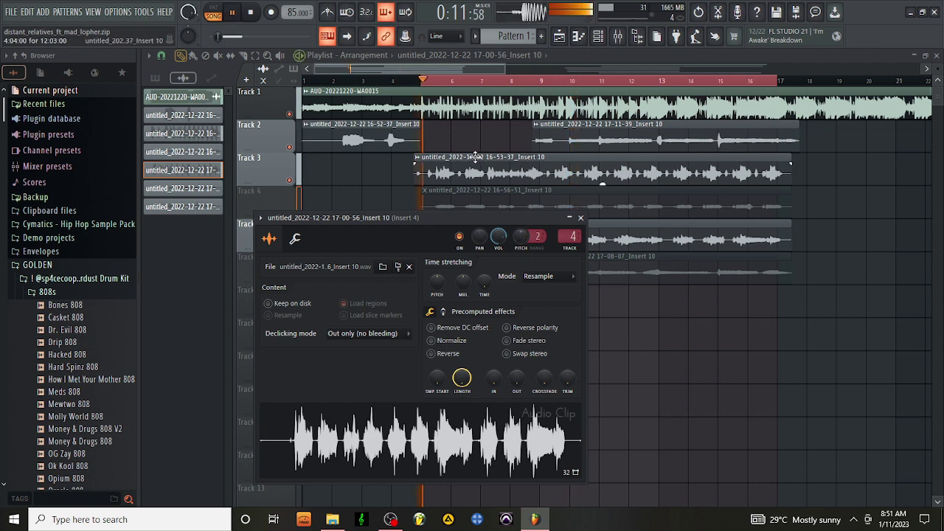
click(617, 36)
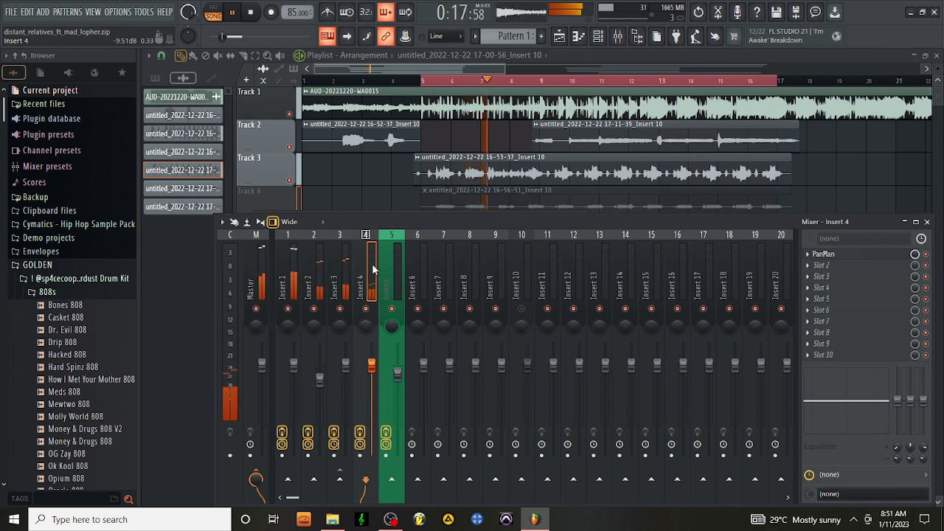
key(F9)
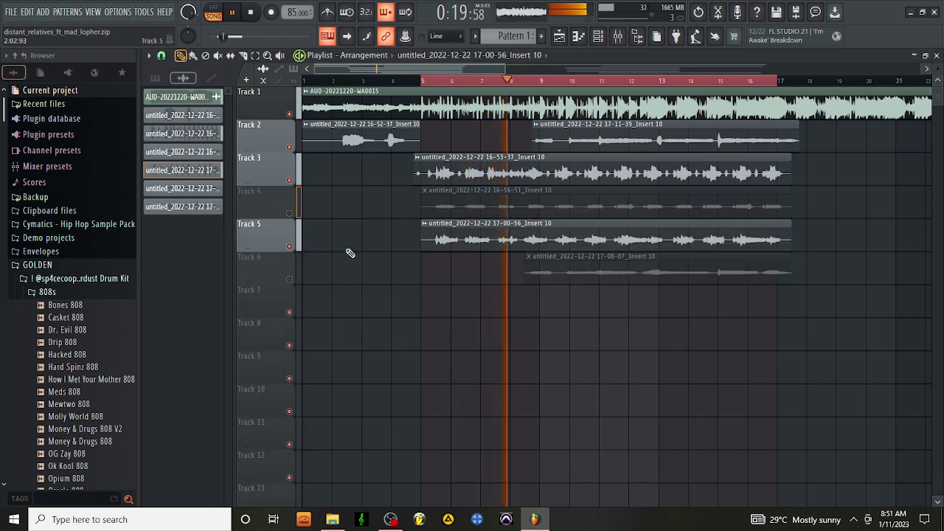
Mute the beat on Track 1 and audition the vocals alone, reviewing the Track 5 clip's settings and Insert 4
click(295, 115)
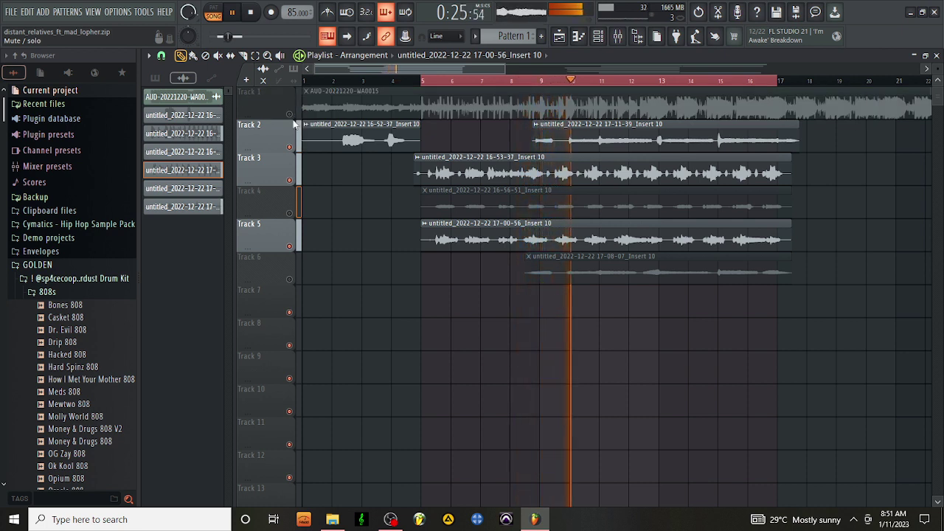
double_click(474, 241)
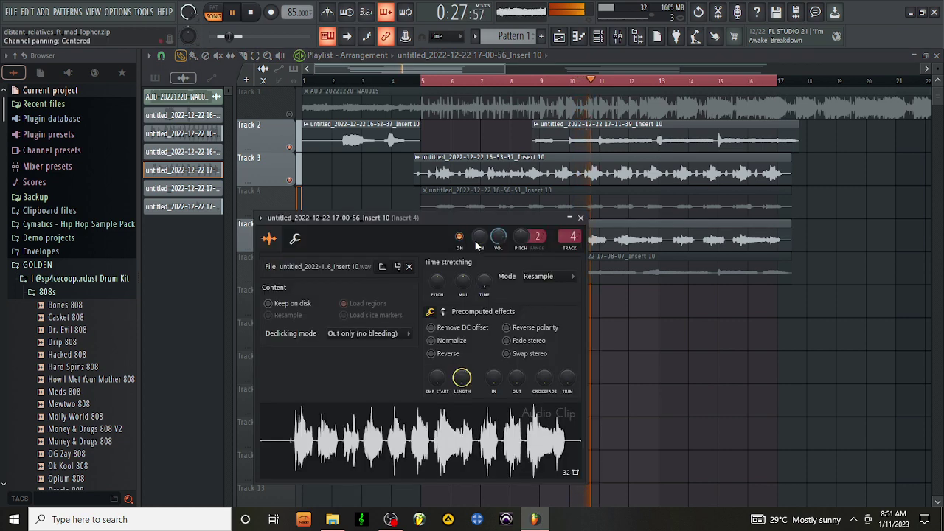
right_click(491, 241)
click(491, 246)
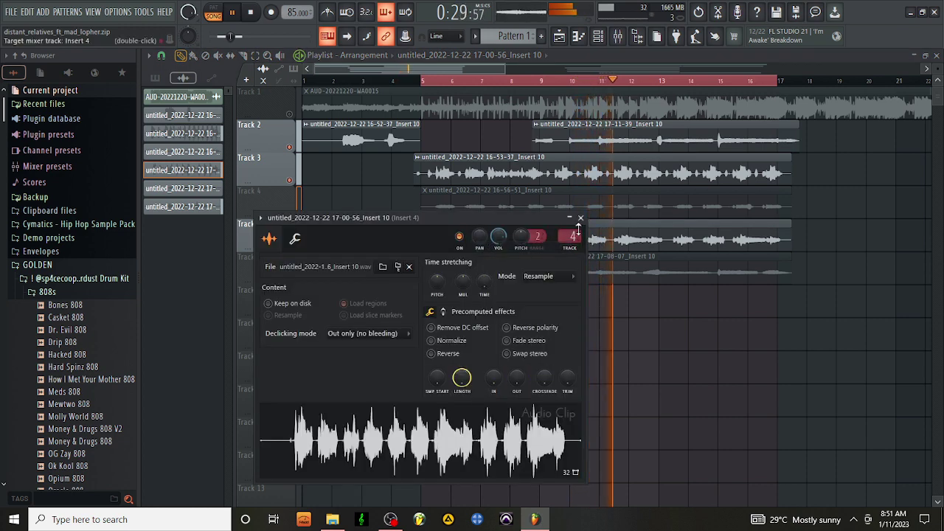
click(620, 38)
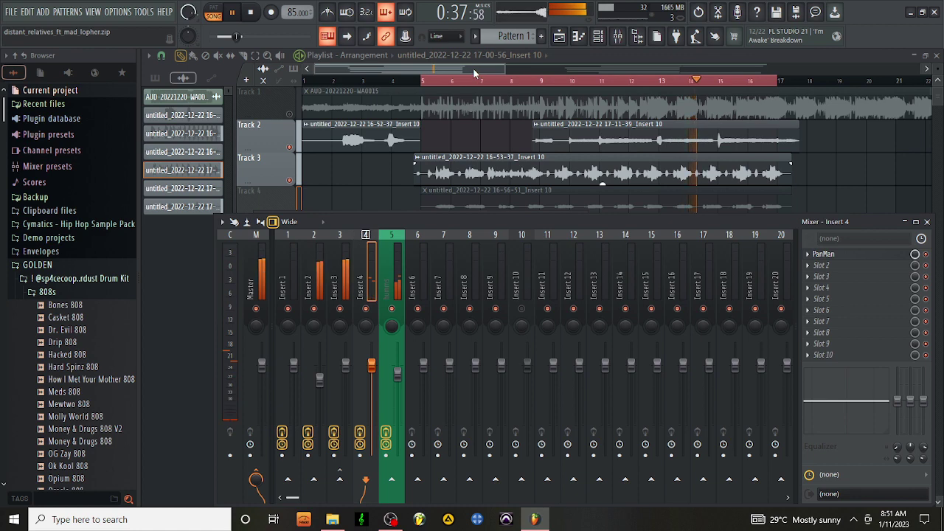
key(F9)
key(space)
key(space)
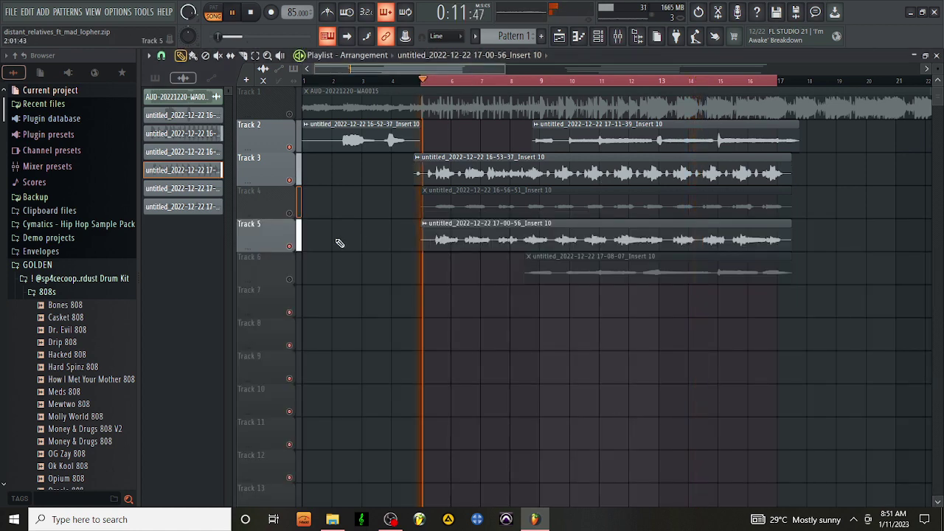
Unmute Track 4, check which mixer track its clip is routed to, and replay the loop
click(298, 210)
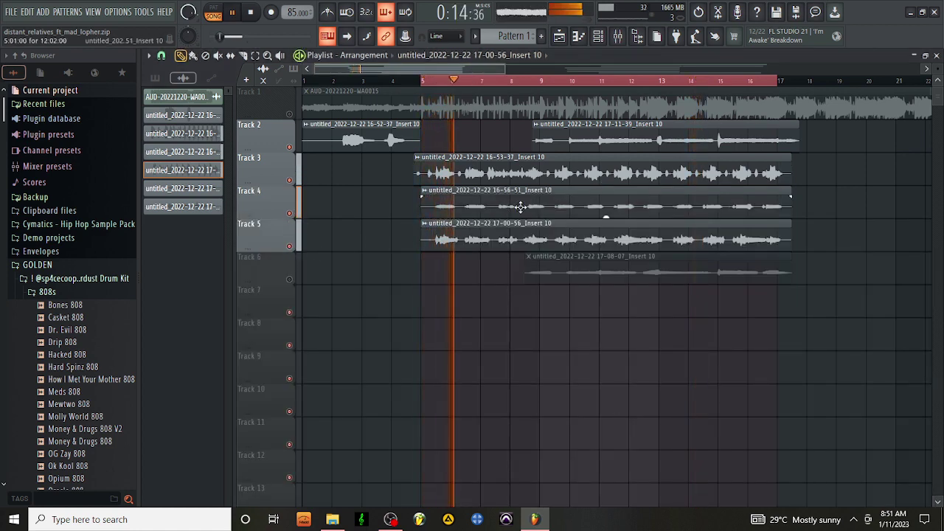
double_click(580, 207)
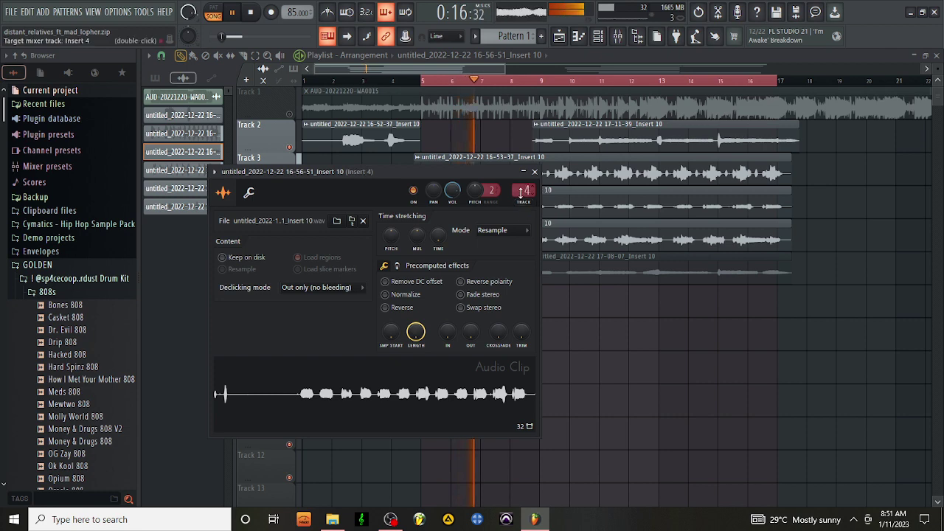
key(space)
key(space)
click(534, 171)
Route the Track 5 clip to mixer track 5 (humms) and audition it with that effect chain
double_click(572, 236)
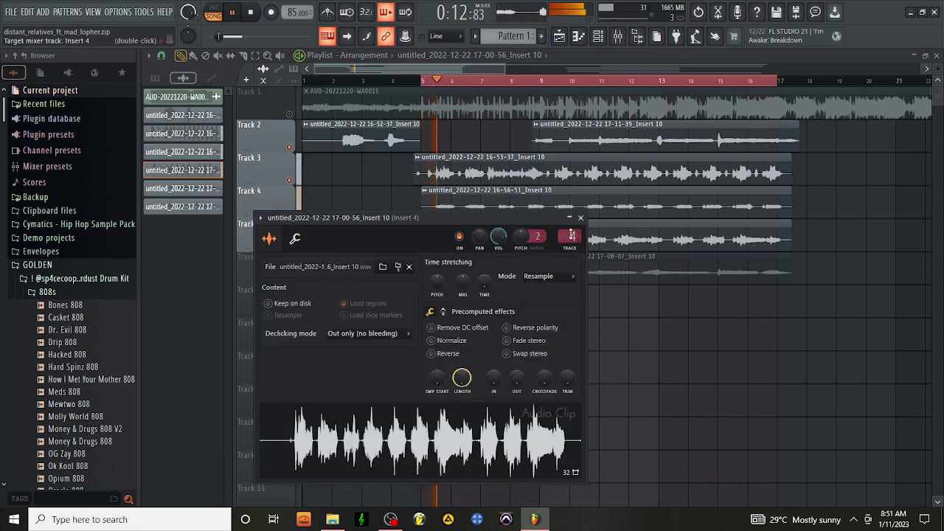
key(space)
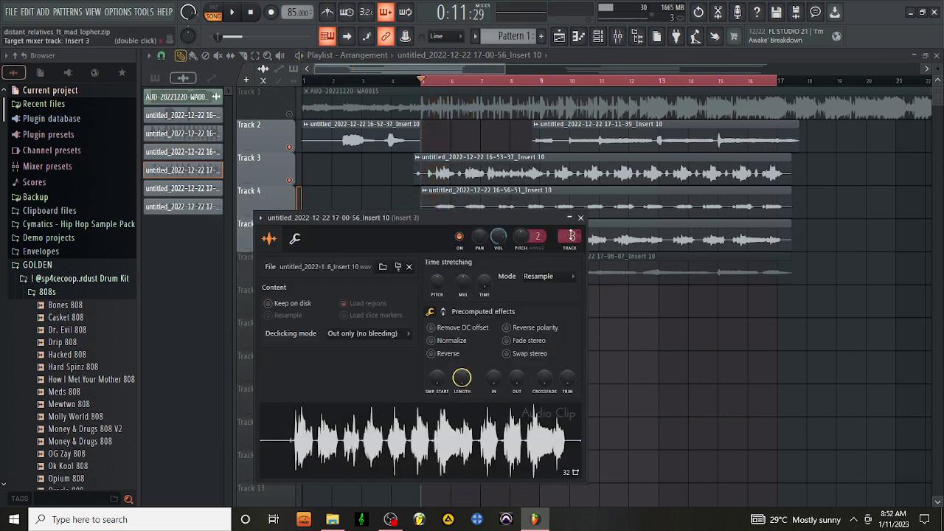
key(space)
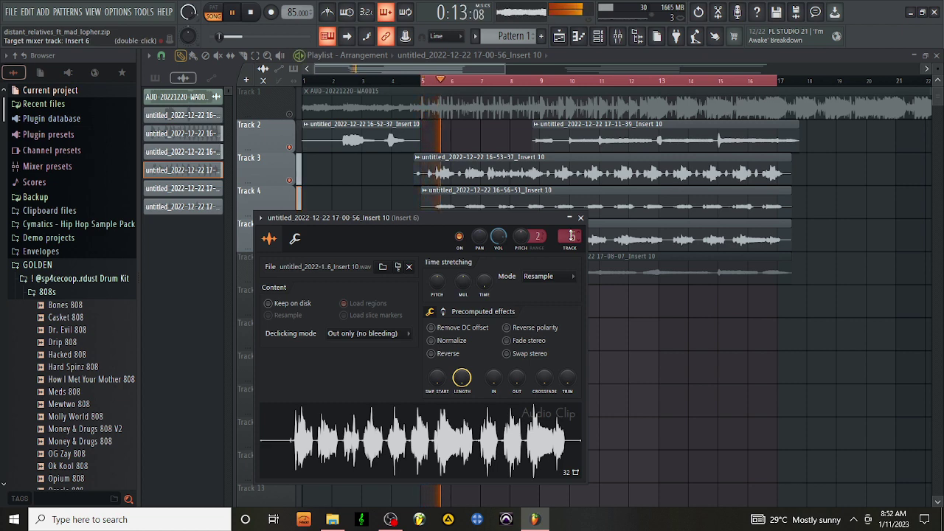
double_click(571, 236)
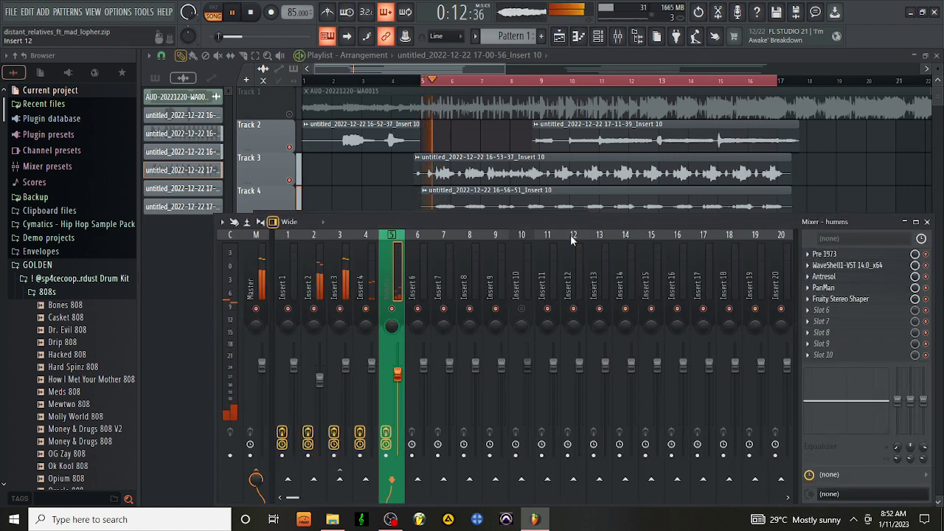
key(F9)
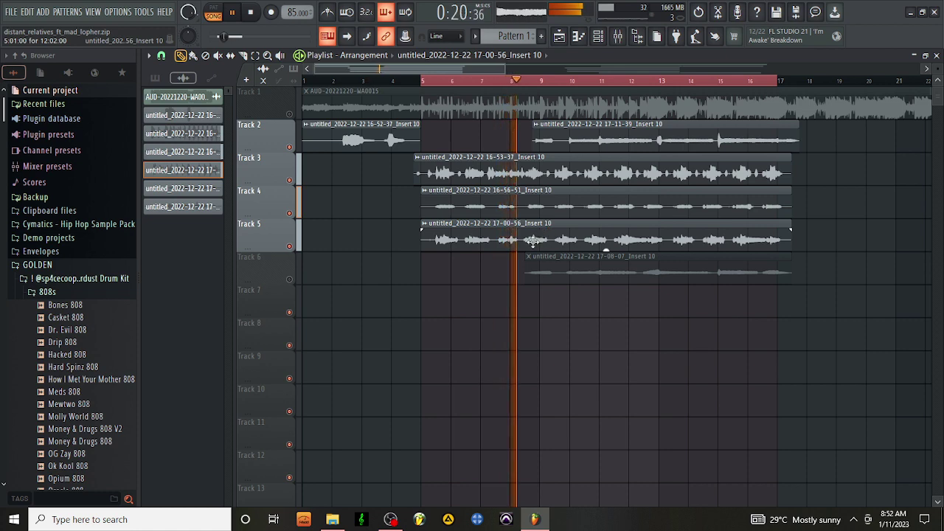
Cut the low shelf of Insert 4's equalizer by 18 dB at 51 Hz for the Track 4 clip
double_click(562, 208)
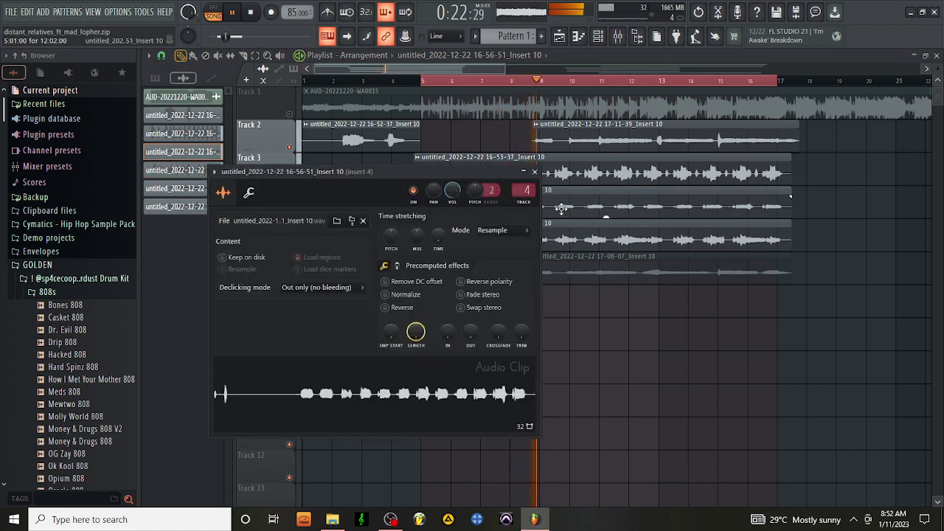
double_click(522, 192)
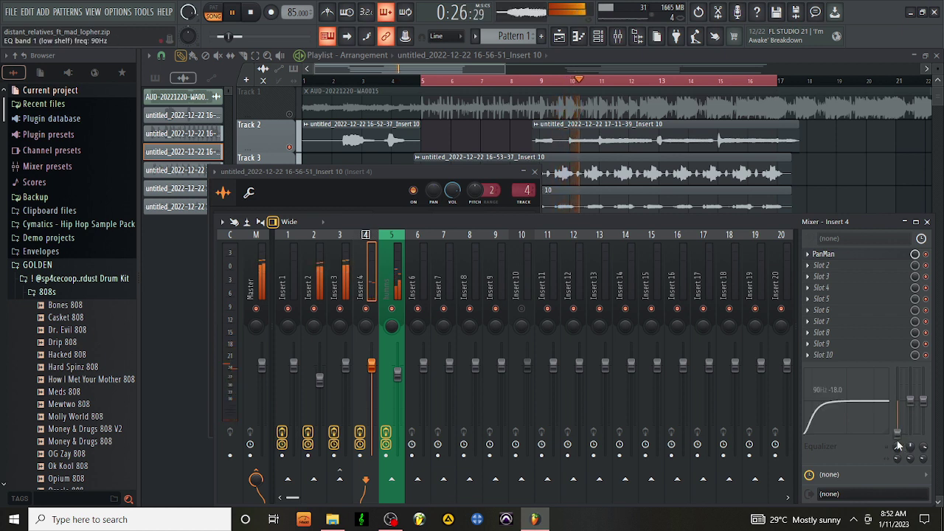
mouse_move(897, 447)
mouse_down()
mouse_move(897, 472)
mouse_move(897, 453)
mouse_up()
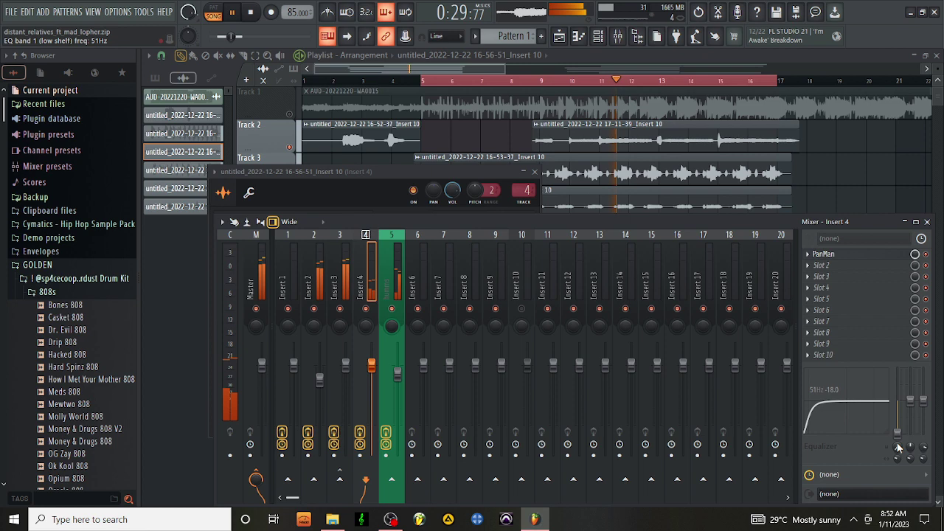
Unmute the beat on Track 1 and slightly lower the channel volume of the Track 5 clip
click(295, 116)
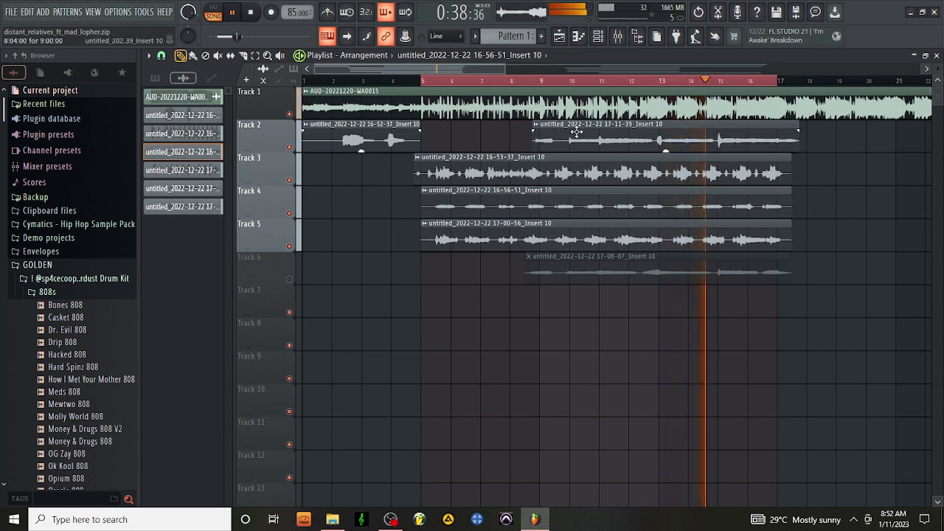
double_click(504, 232)
drag(506, 233, 503, 240)
click(580, 218)
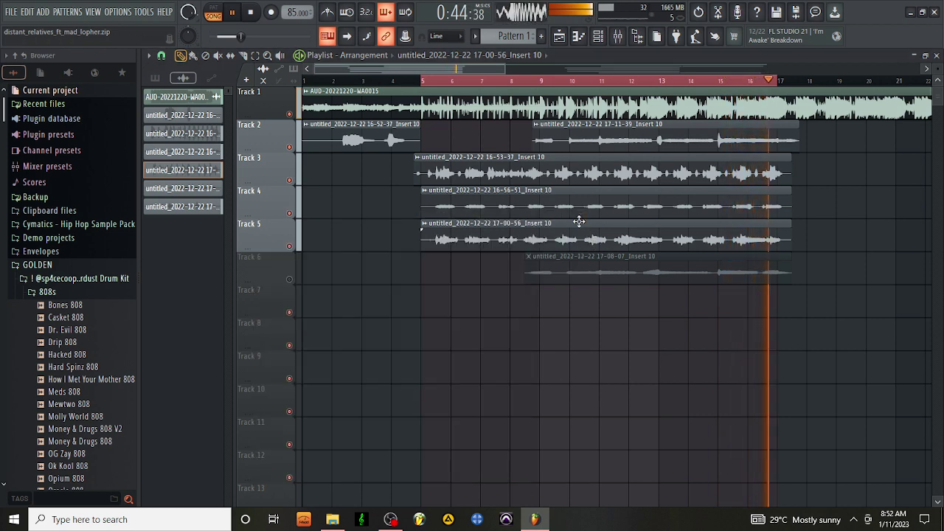
Route the Track 5 clip to Insert 6 and load the GABILA TRACKING tel efx mixer track state there
double_click(538, 241)
double_click(574, 236)
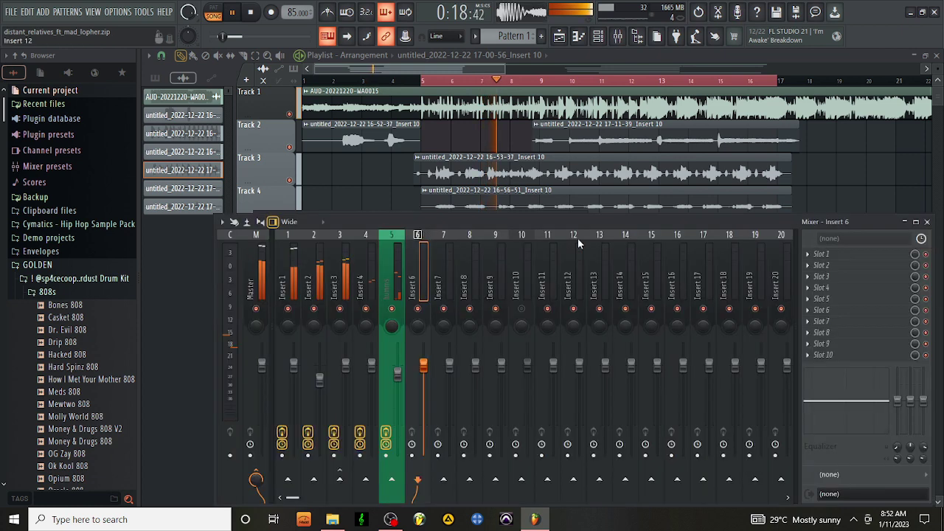
right_click(424, 268)
click(480, 231)
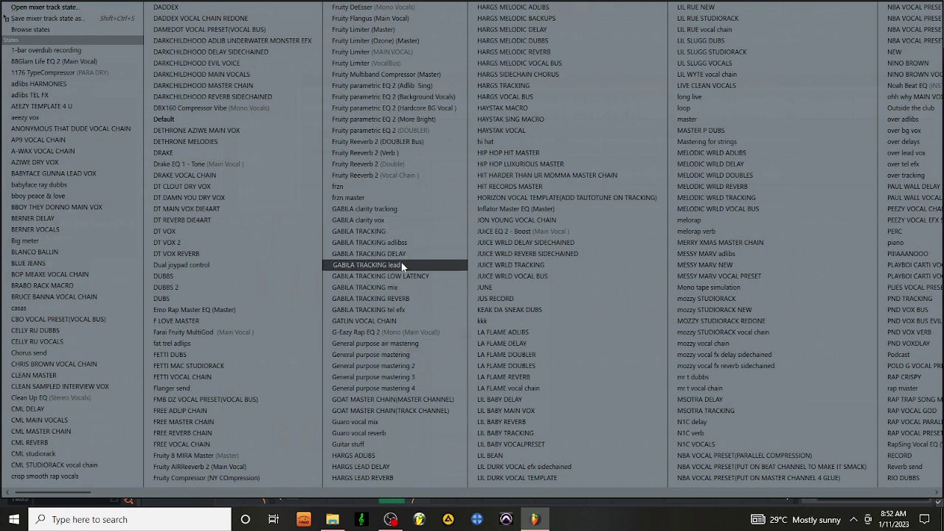
click(410, 307)
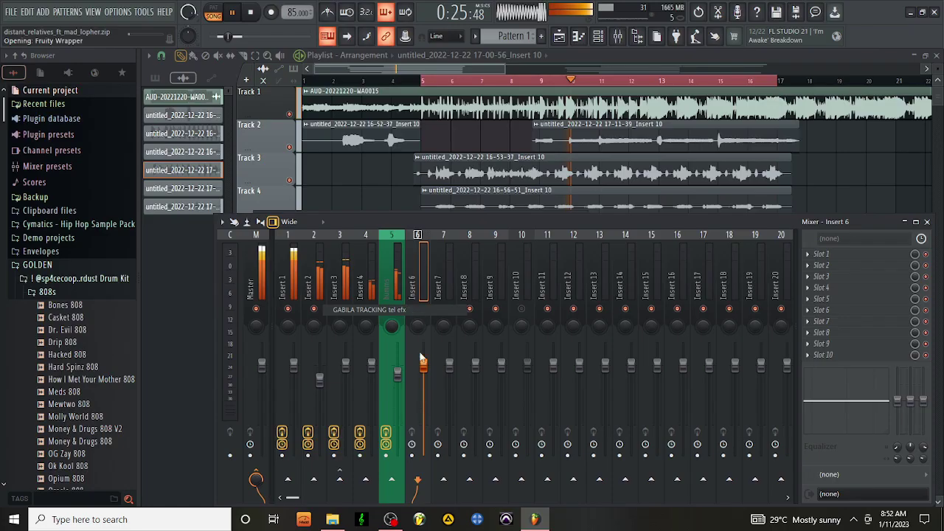
Reset Insert 6's volume fader to its default level and replay the loop to hear the Track 5 clip in the mix
right_click(424, 415)
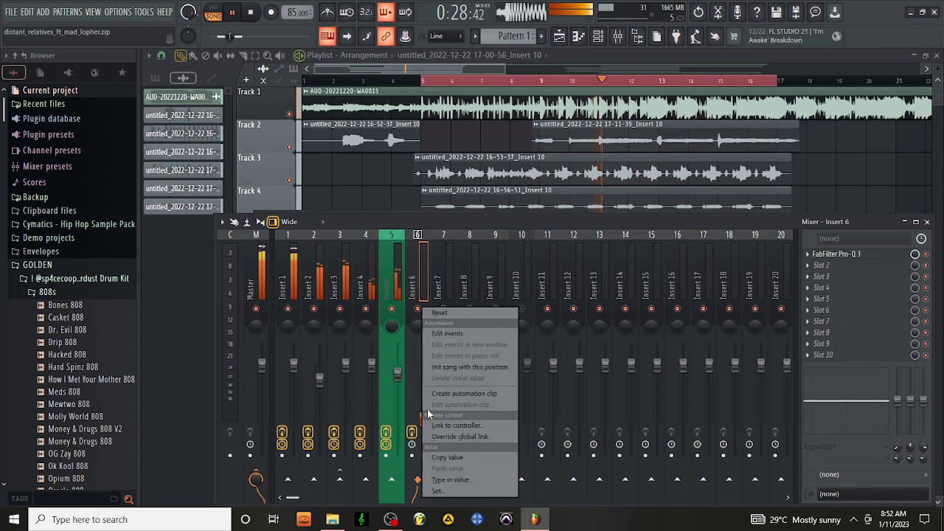
click(439, 312)
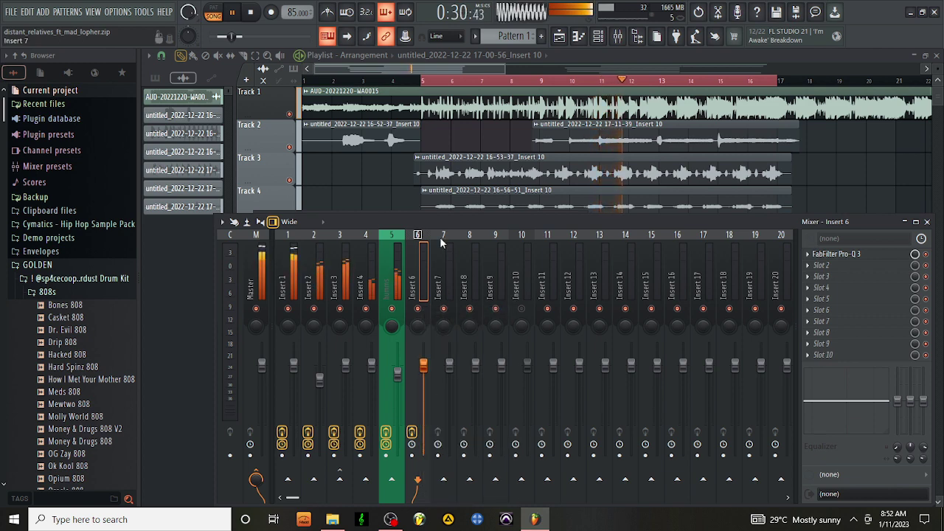
key(space)
key(space)
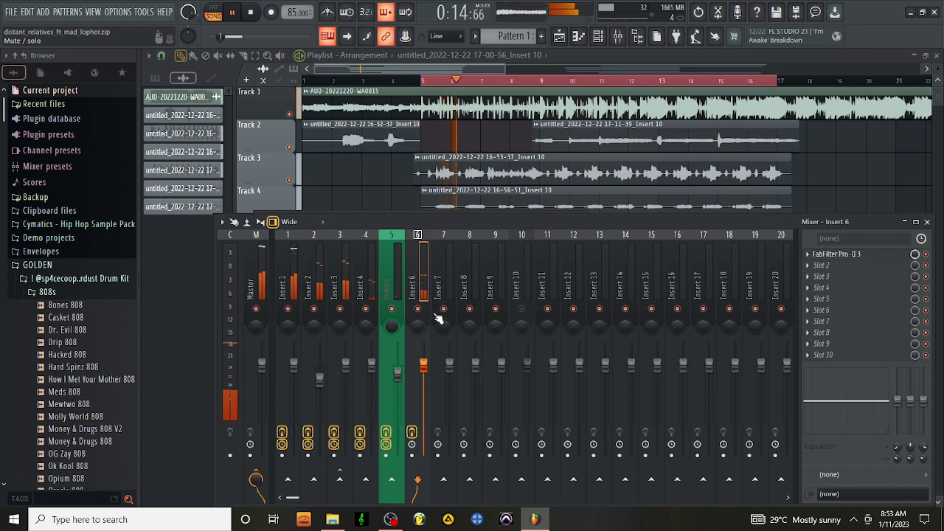
key(F9)
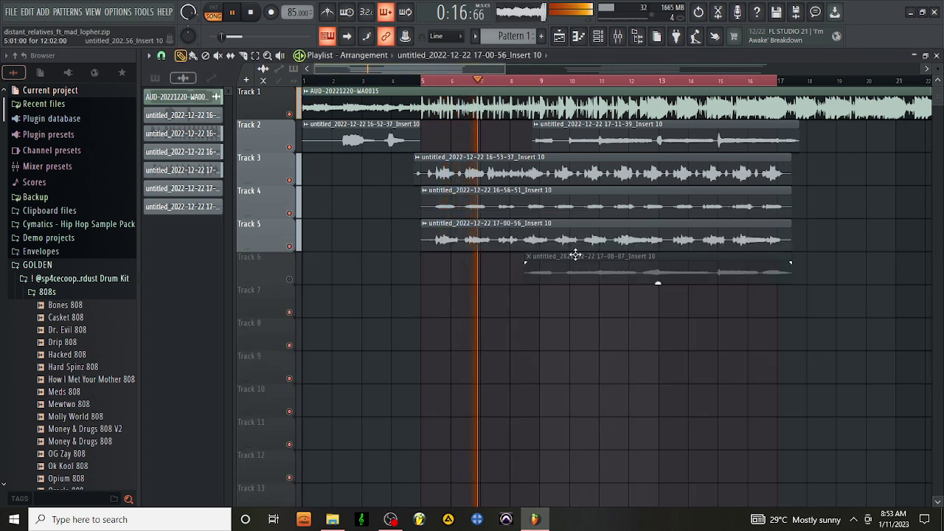
mouse_move(603, 245)
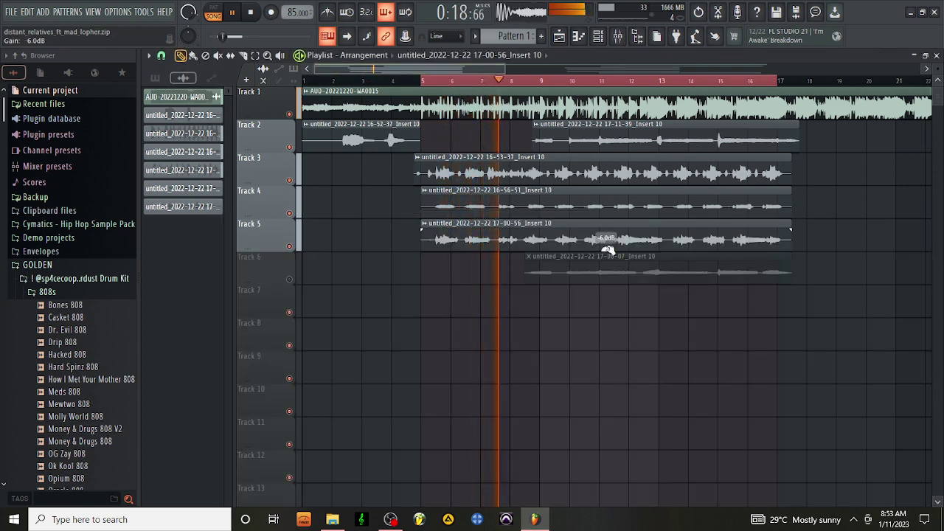
Raise the gain of the Track 5 clip to 0.0 dB while replaying the loop
scroll(607, 249, up, 5)
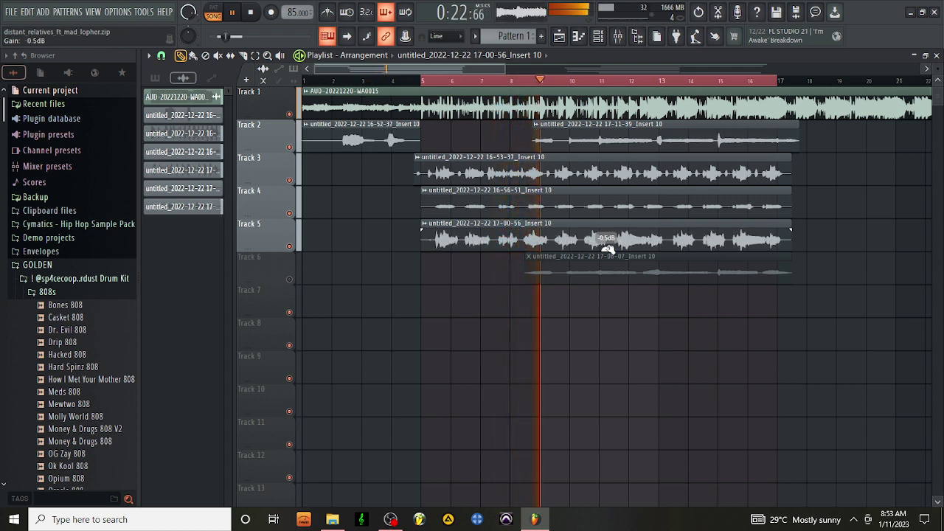
key(space)
key(space)
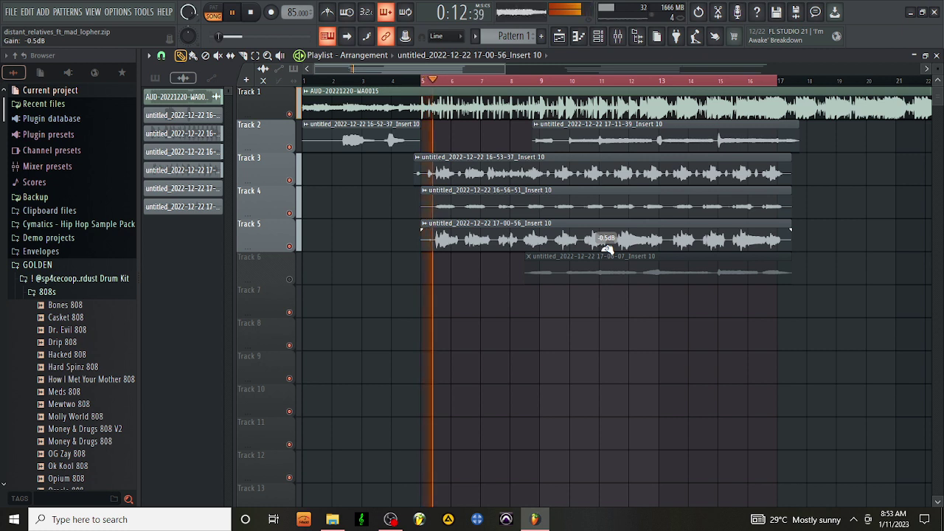
scroll(606, 249, up, 2)
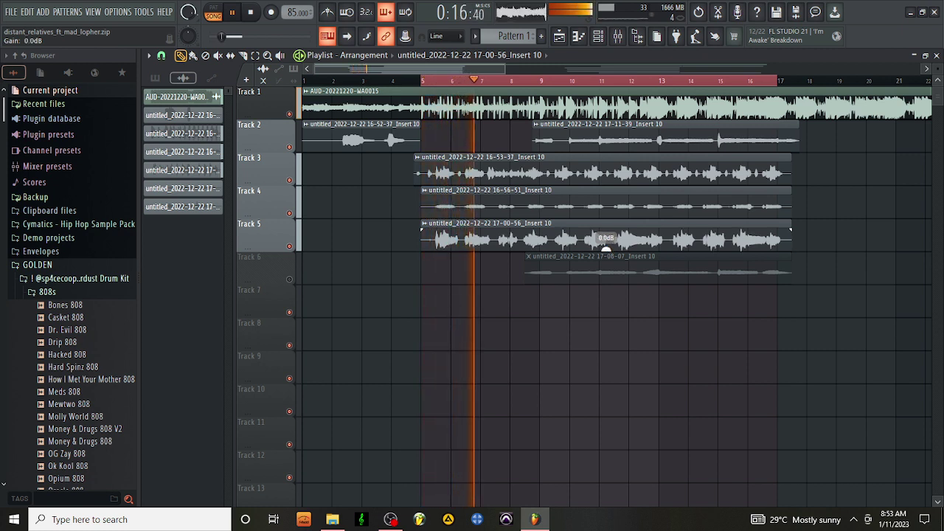
Load the Vocal preset in FabFilter Pro-Q 3 on Insert 6 and move its window up to reveal the whole curve
click(616, 39)
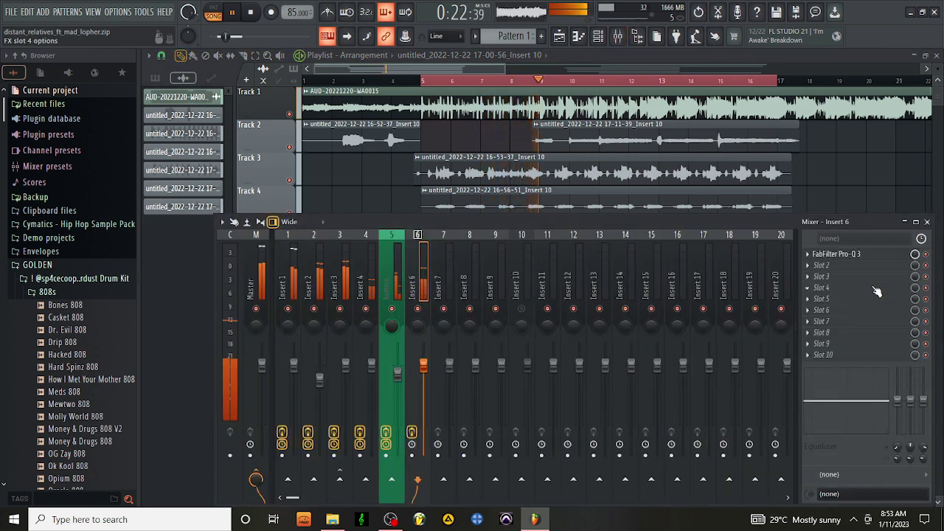
click(811, 255)
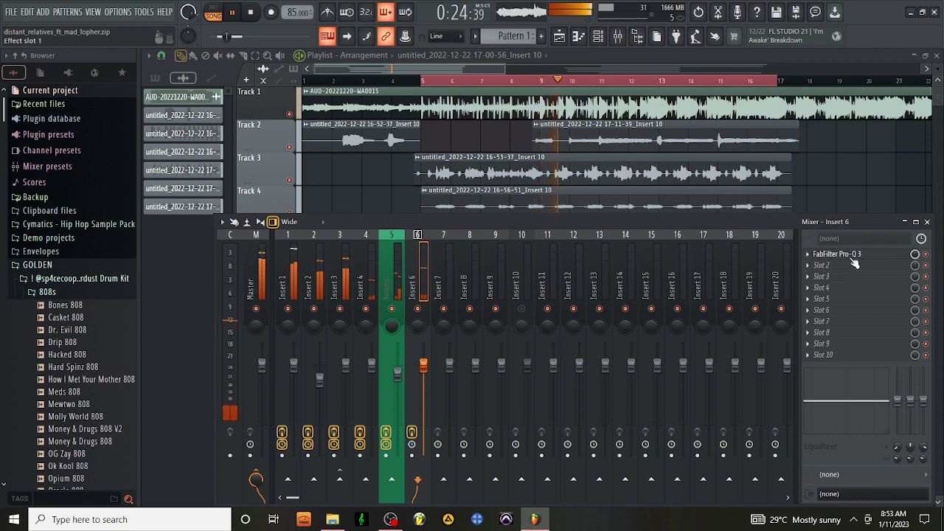
click(564, 221)
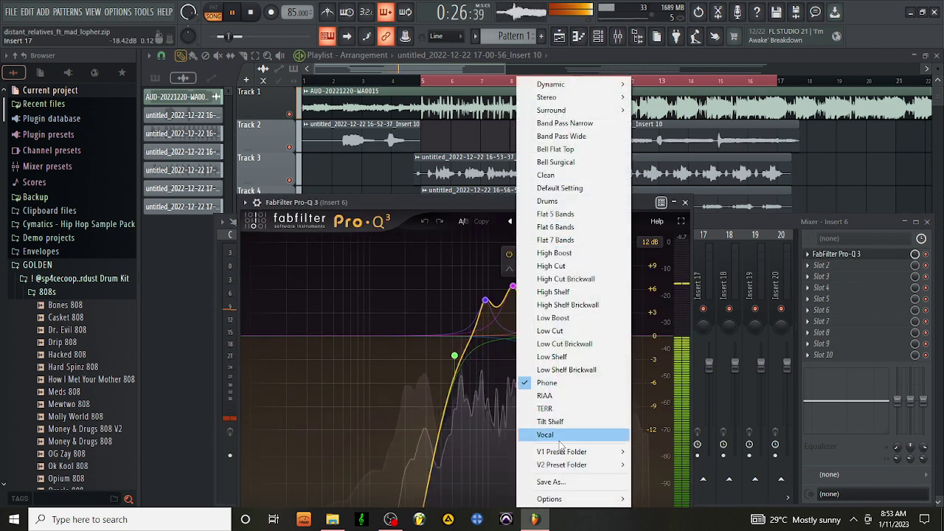
click(546, 434)
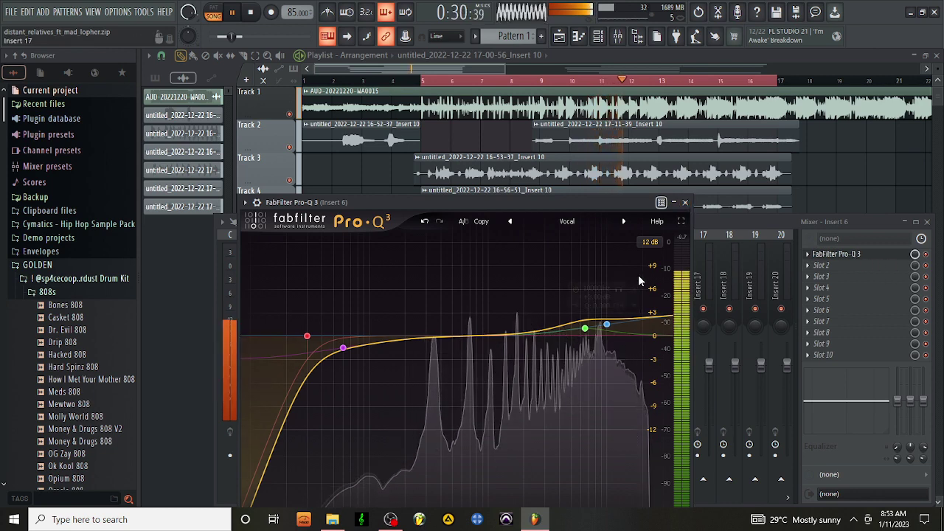
drag(563, 202, 592, 143)
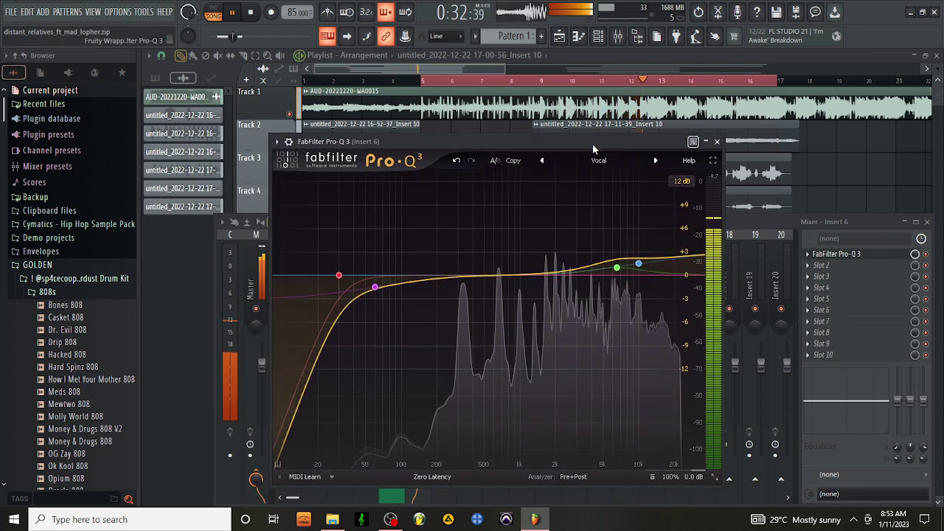
Replay the loop and set the Low Cut band of Insert 6's Pro-Q 3 to 36 dB/oct at about 102 Hz
key(space)
key(space)
drag(363, 422, 384, 398)
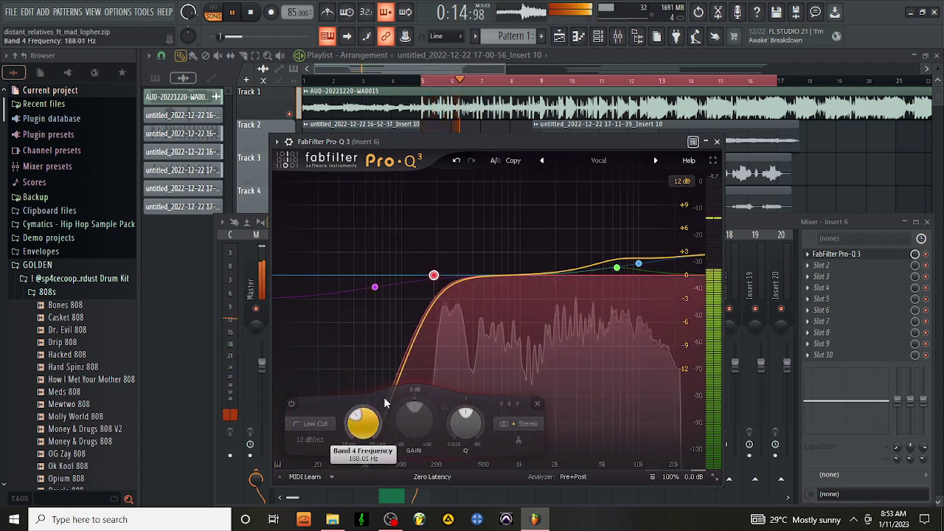
scroll(368, 430, up, 2)
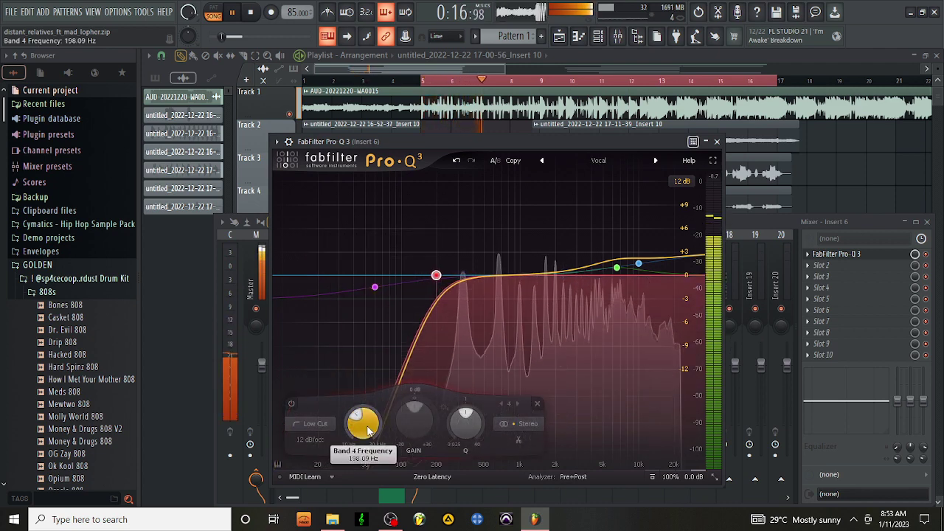
mouse_move(368, 430)
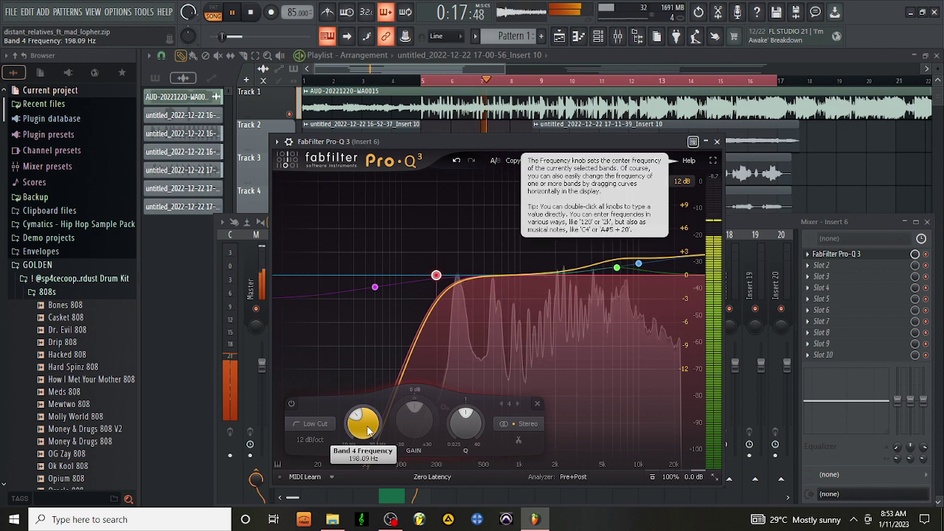
click(310, 439)
click(347, 386)
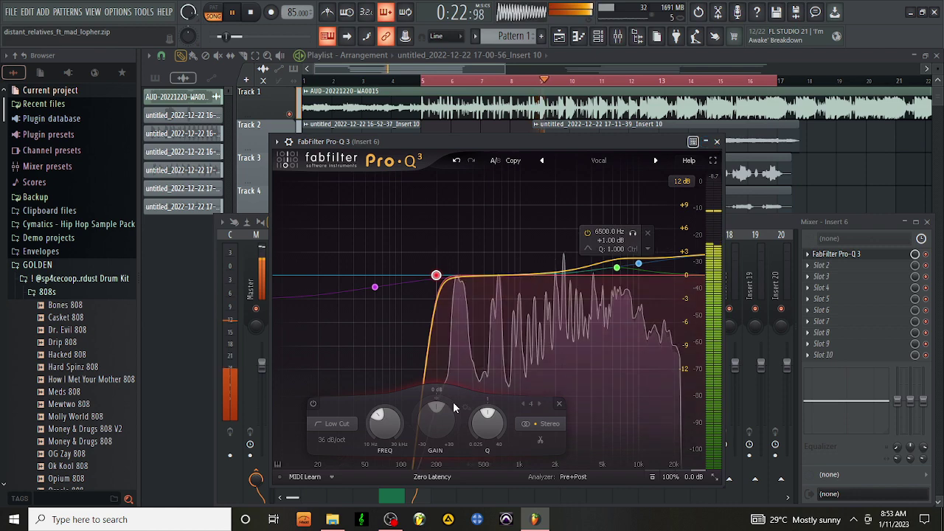
drag(384, 422, 397, 446)
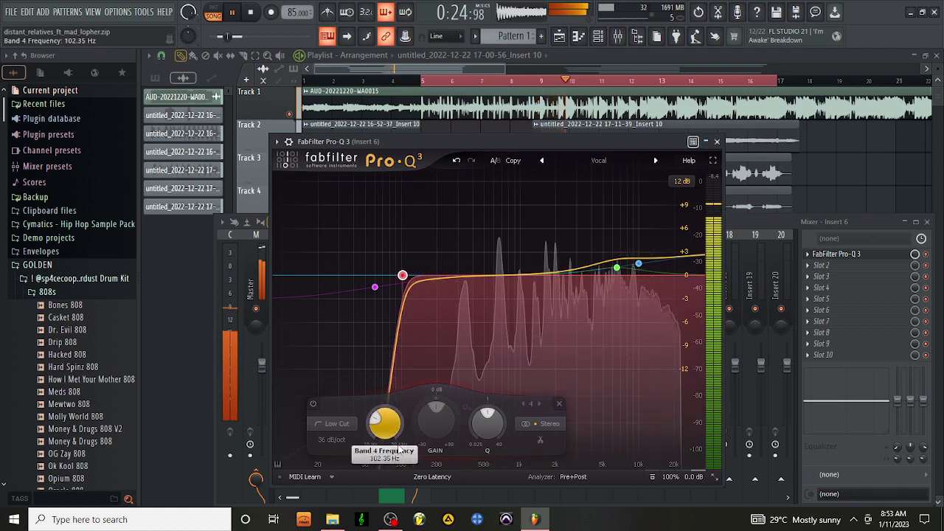
click(716, 140)
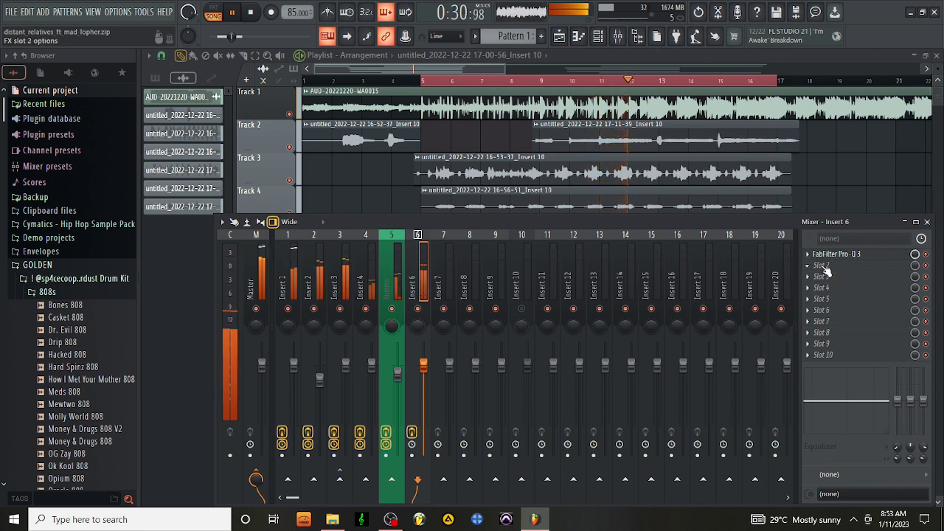
Add AIRChorus to slot 2 of Insert 6 with the 02 Riches preset and a 31% mix
click(811, 268)
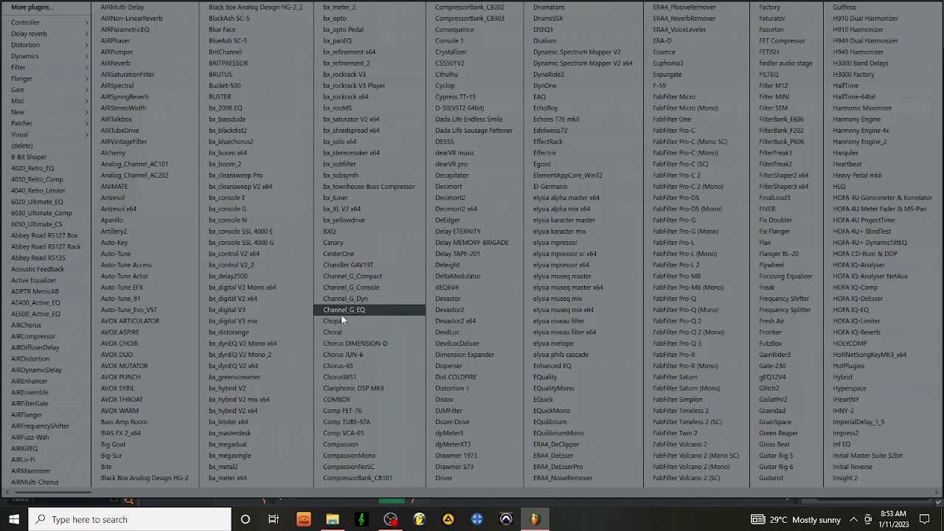
click(42, 327)
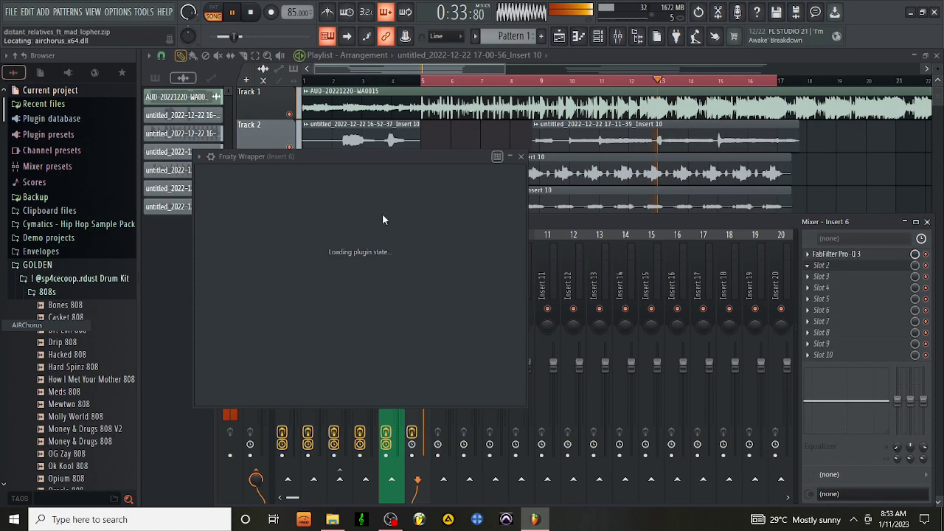
click(241, 301)
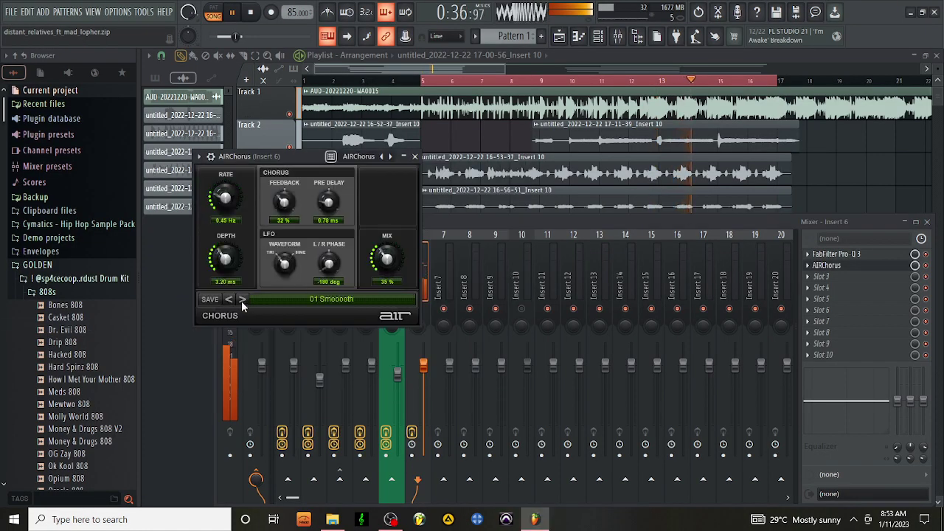
click(242, 299)
key(space)
key(space)
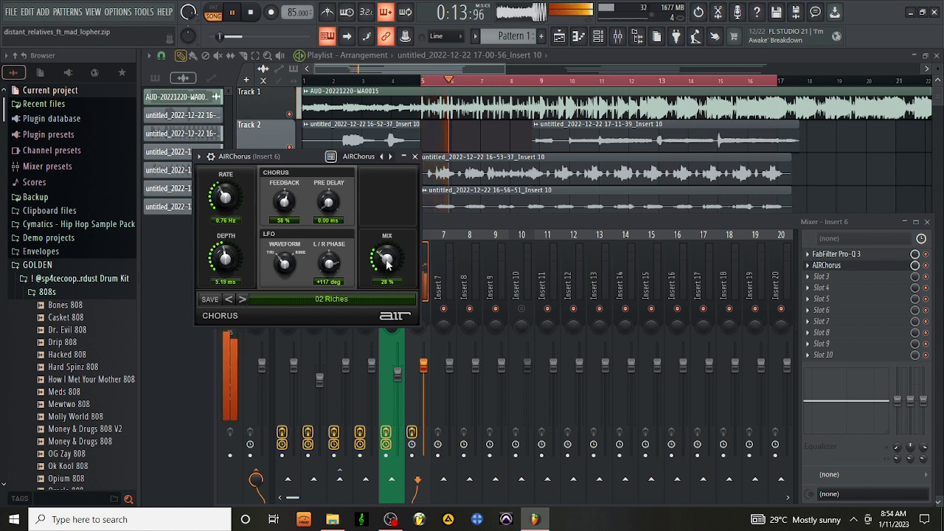
drag(386, 264, 389, 260)
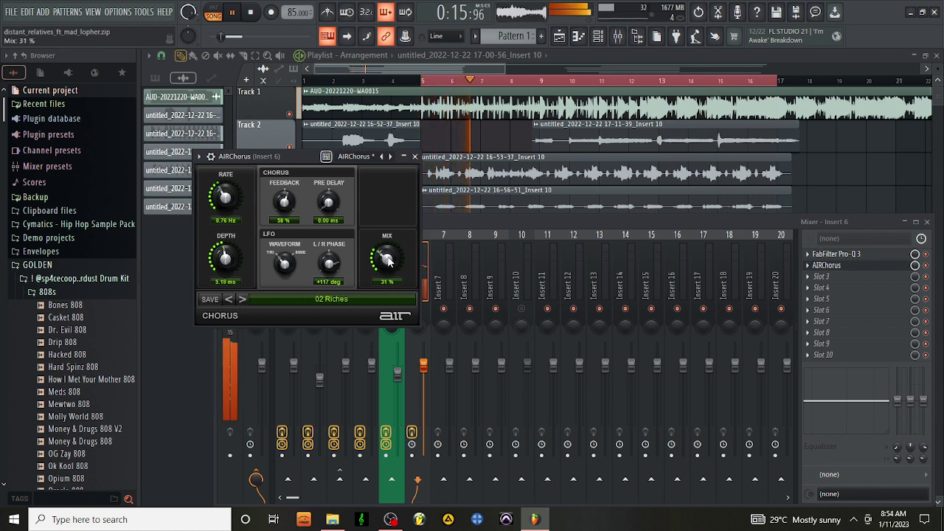
click(415, 156)
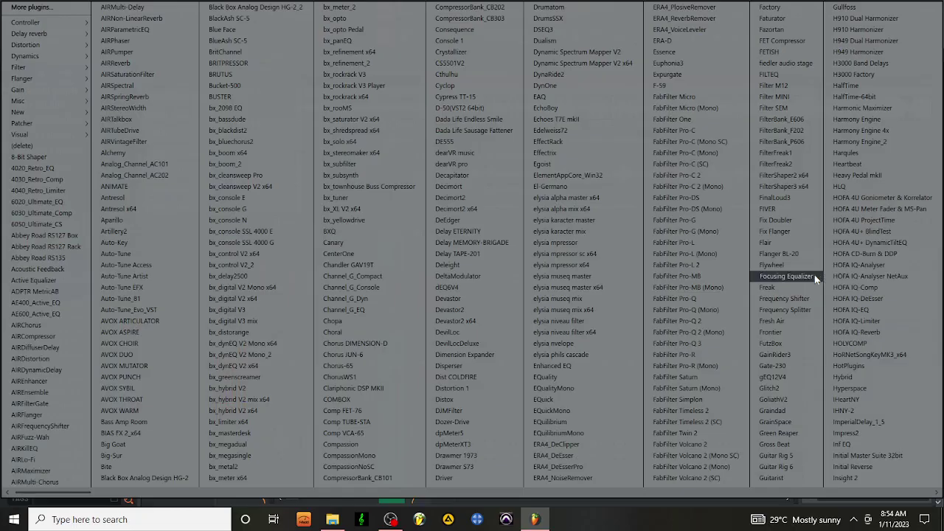
Add the ValhallaPlate reverb to slot 3 of Insert 6
click(820, 277)
scroll(637, 190, down, 1)
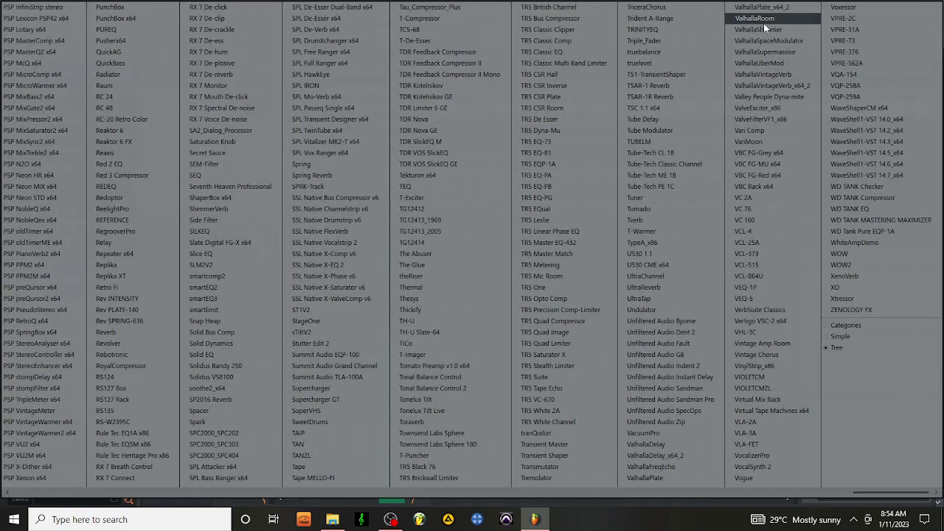
click(672, 476)
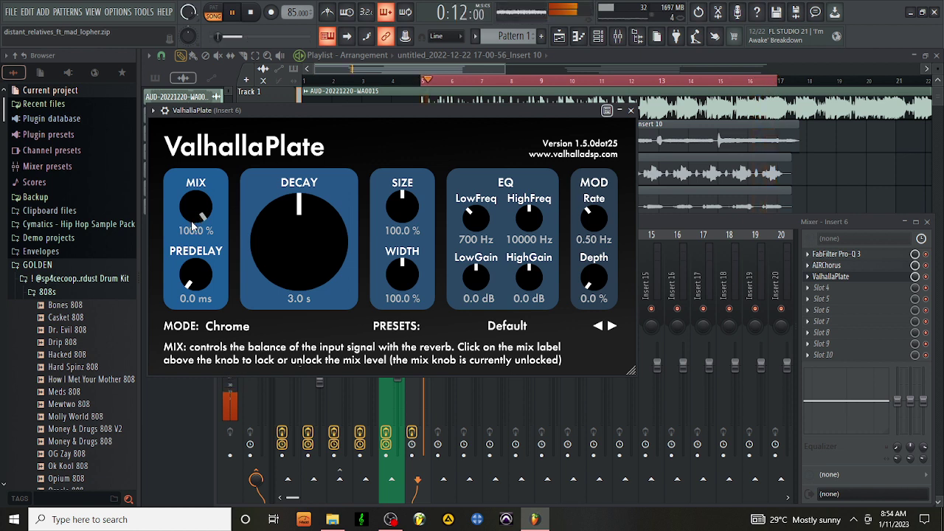
Try the Steel reverb mode in ValhallaPlate
click(215, 334)
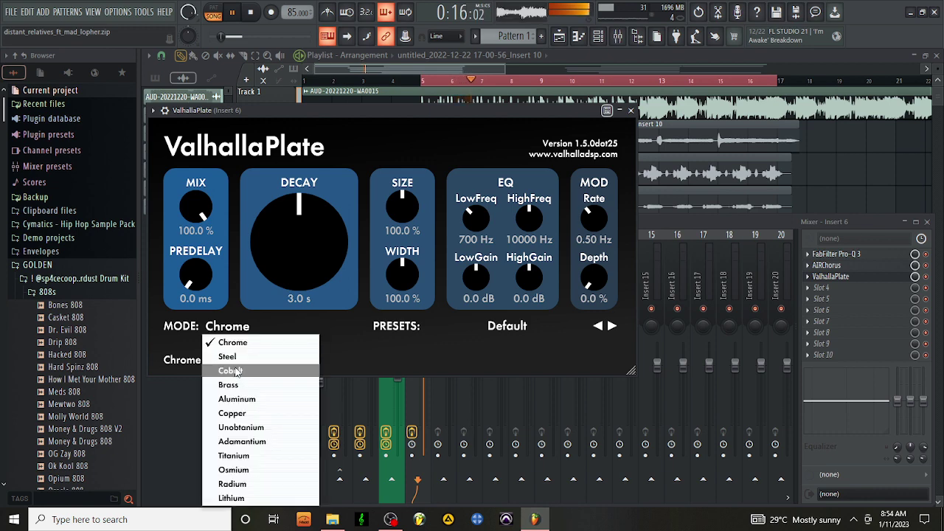
click(235, 359)
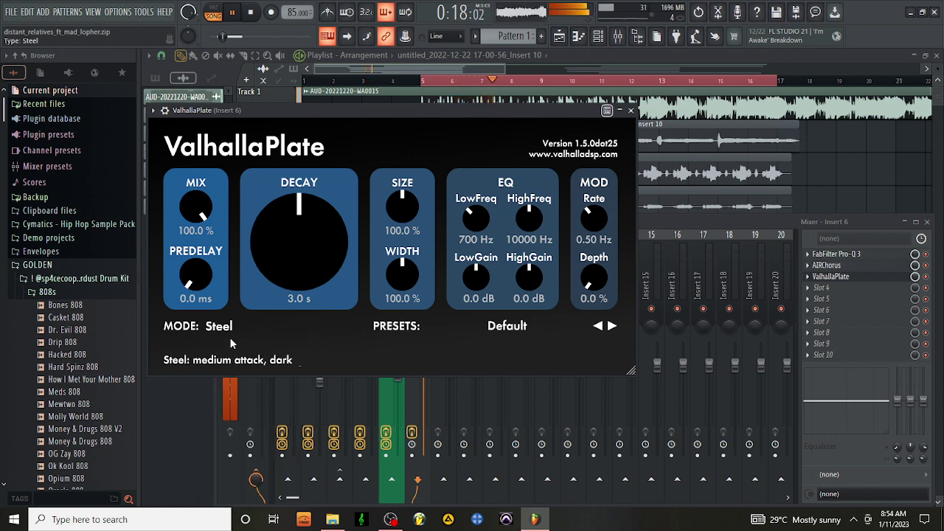
click(433, 332)
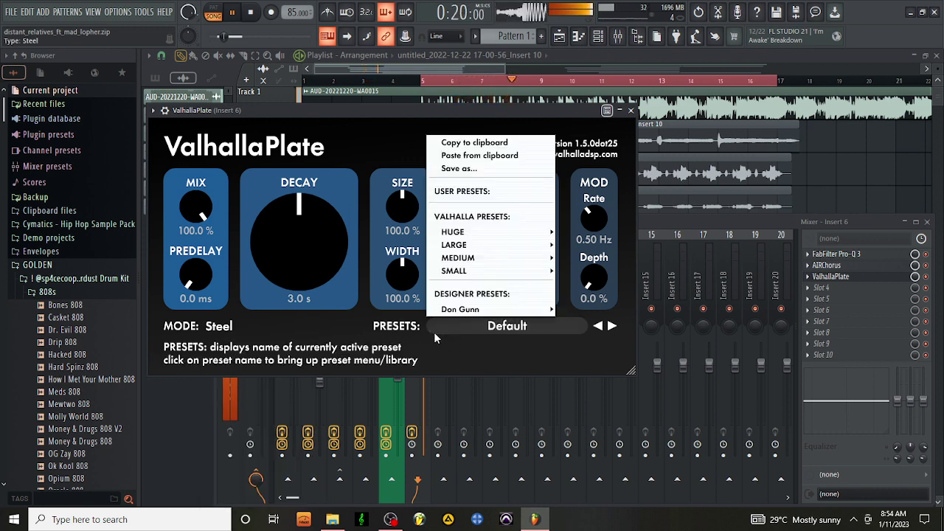
click(403, 330)
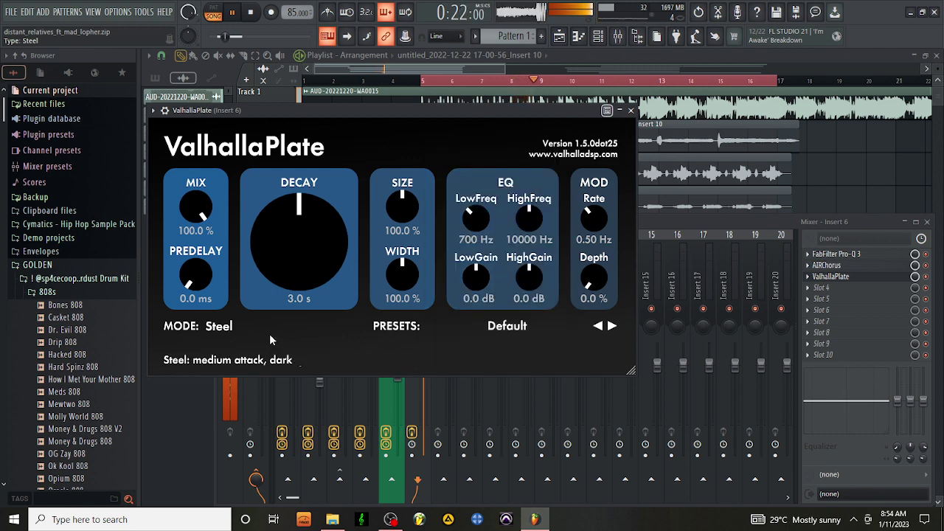
click(212, 329)
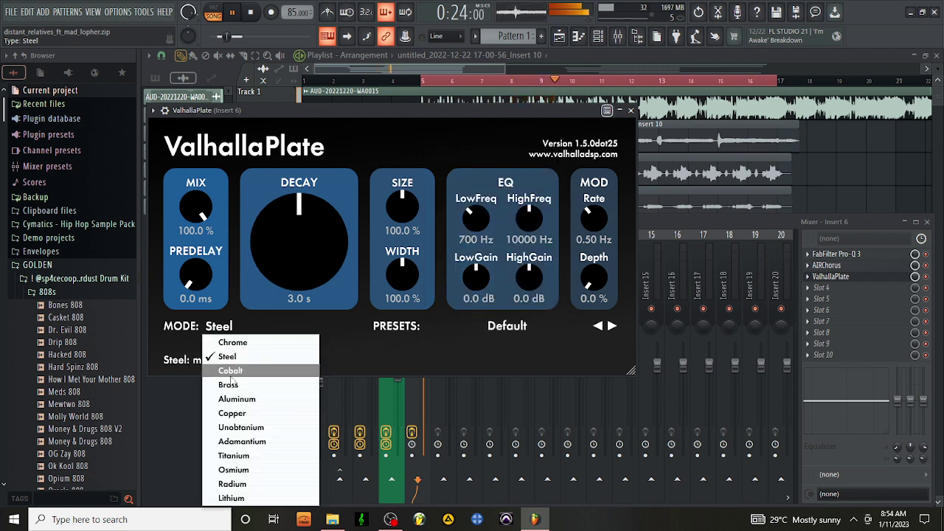
Audition ValhallaPlate presets, starting with MED-Lithium Vocal Space and stepping back through the list to LG-Thick Copper Vocal
click(545, 325)
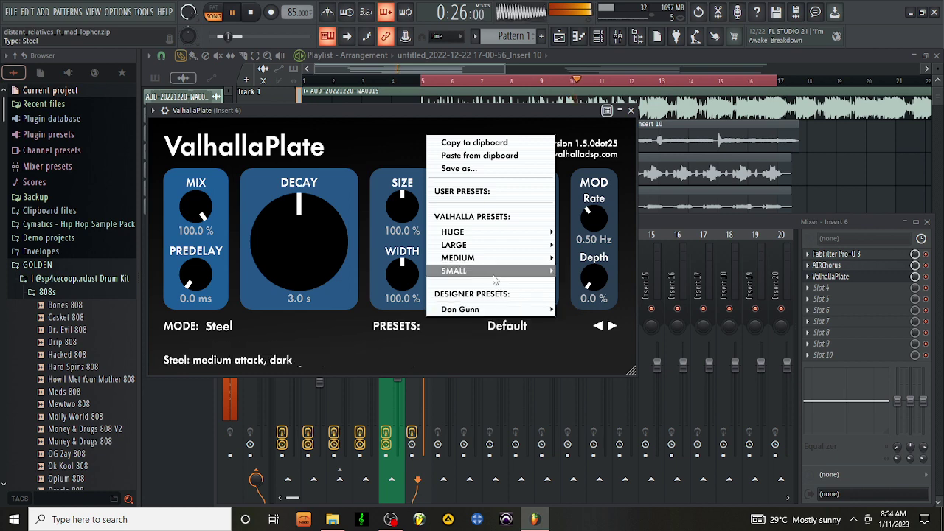
mouse_move(500, 260)
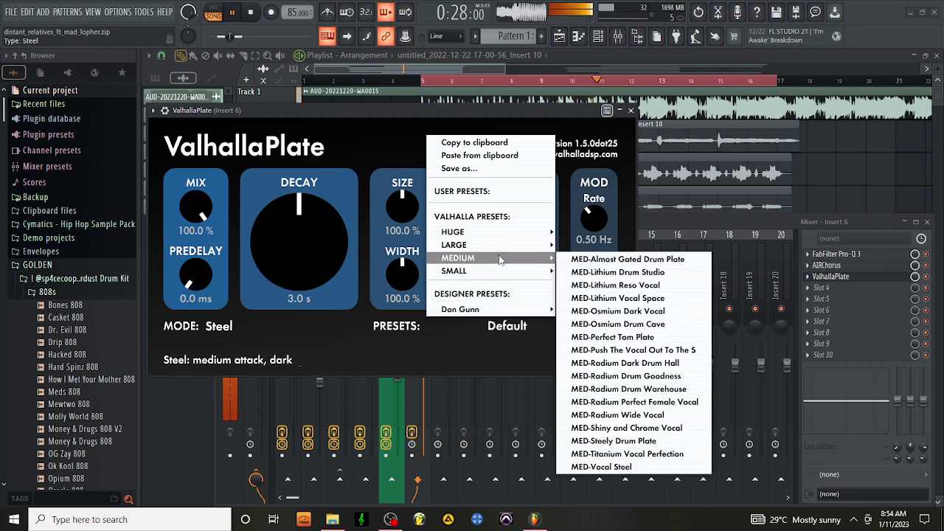
click(635, 303)
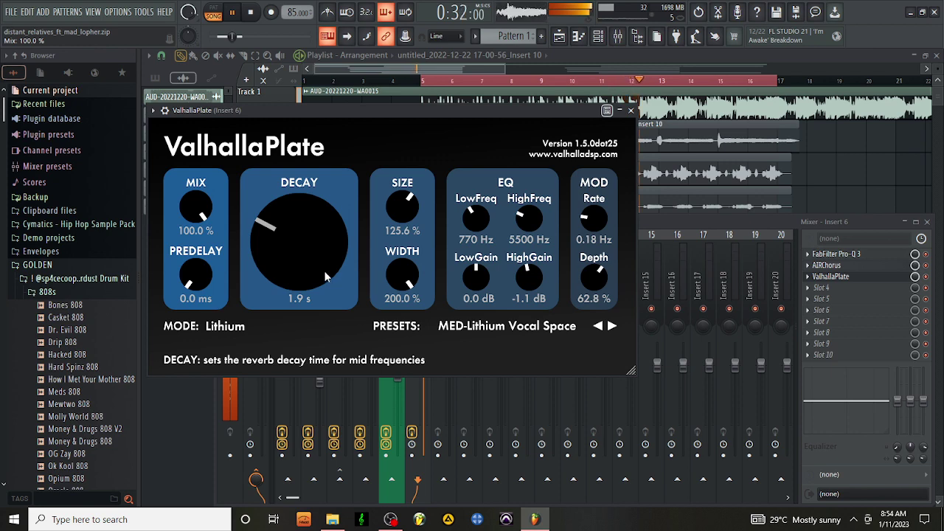
click(611, 326)
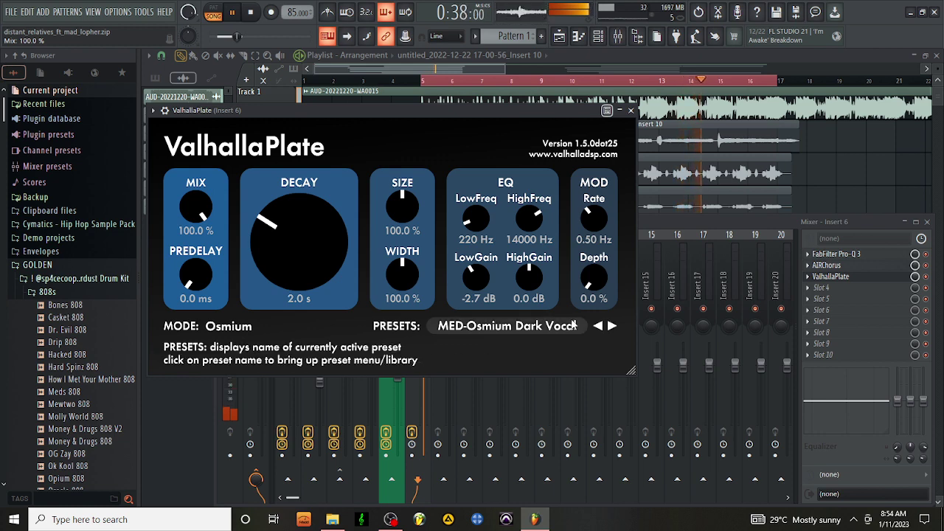
click(597, 327)
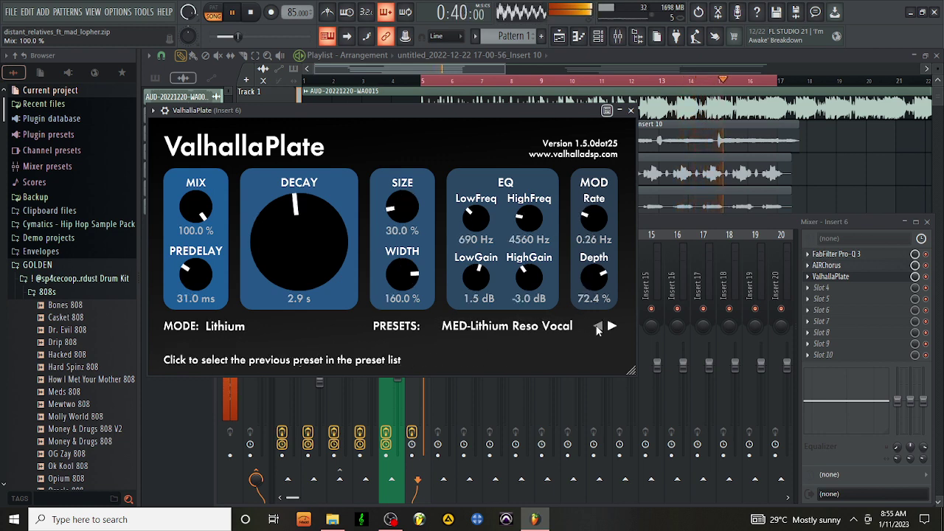
click(597, 326)
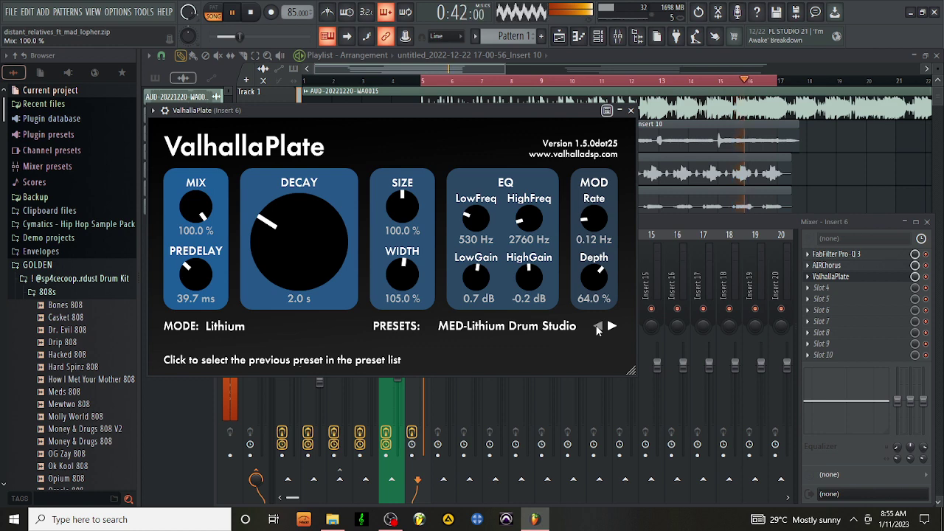
click(597, 327)
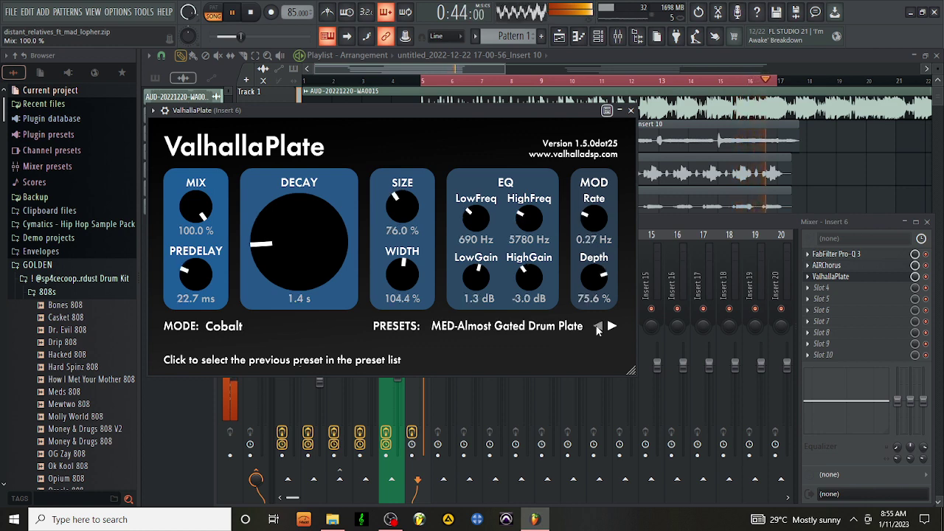
click(597, 327)
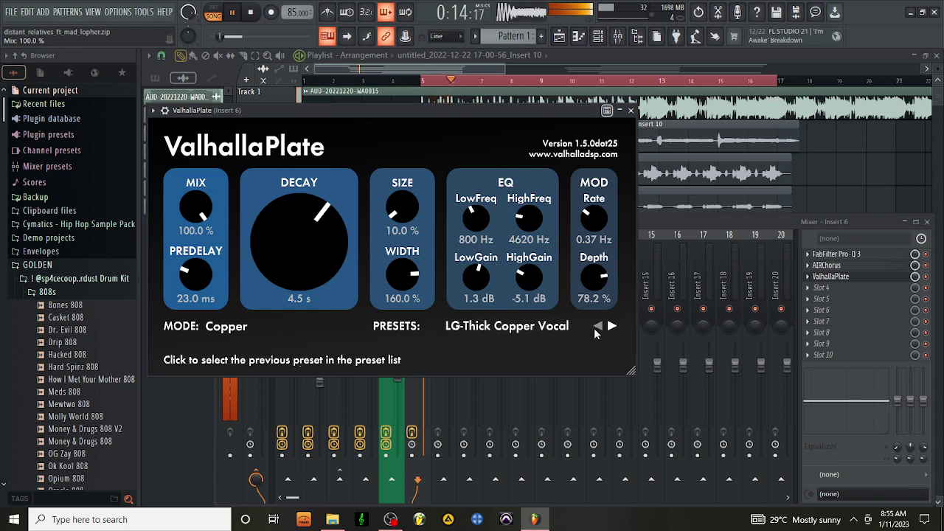
Try earlier ValhallaPlate presets on Insert 6, stepping back to LG-Radium Ballad Vocal, and return to the mixer
click(597, 327)
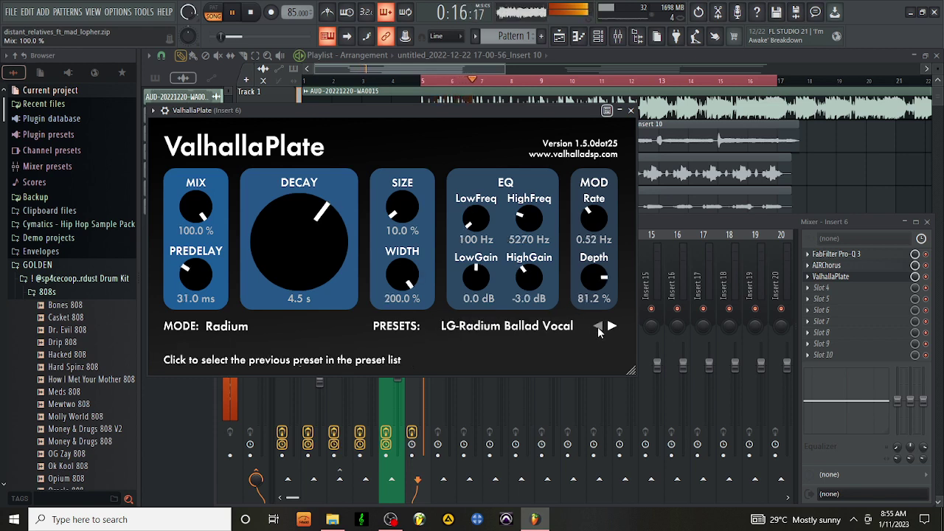
click(597, 326)
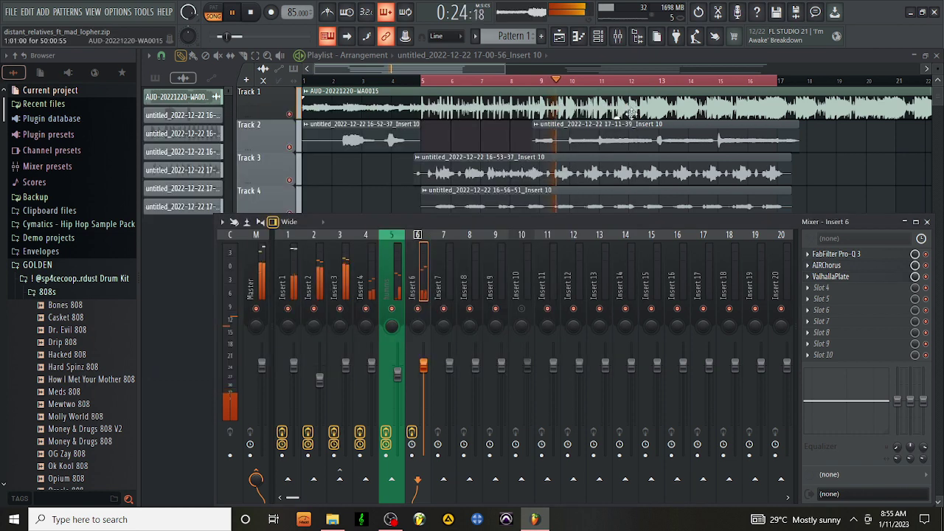
click(631, 111)
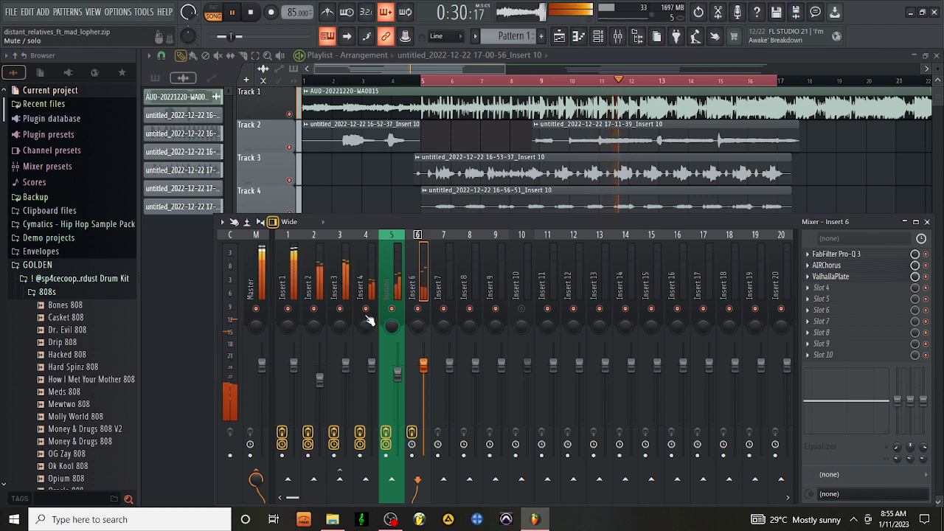
Unmute Track 6 in the playlist and restart playback from the beginning of the selected section
key(F9)
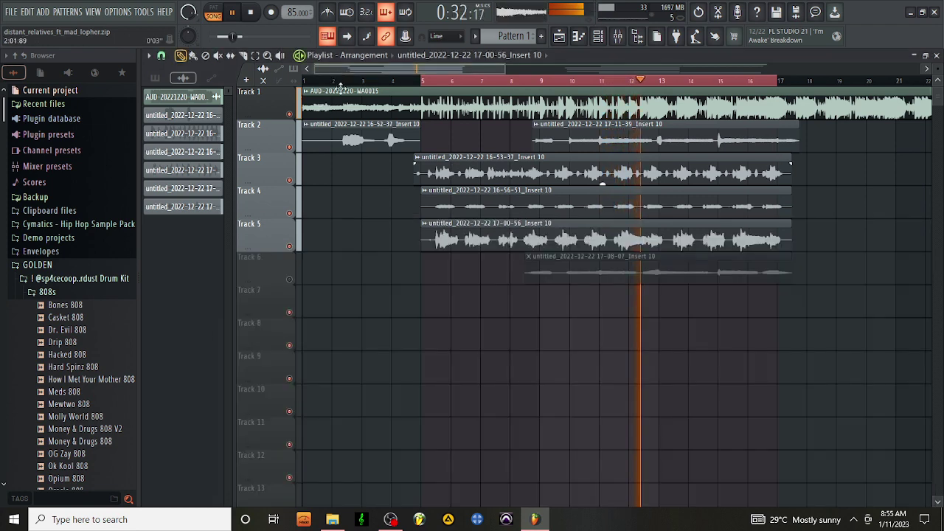
click(289, 278)
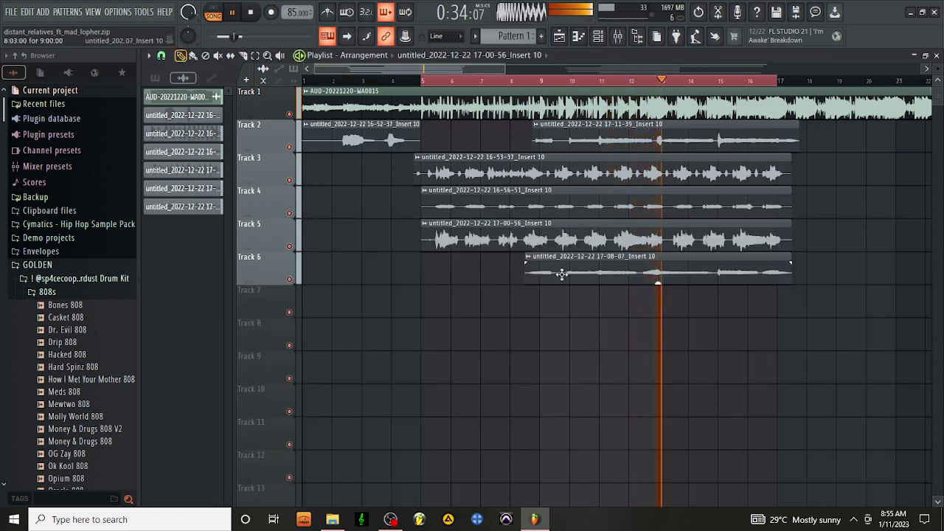
key(space)
key(space)
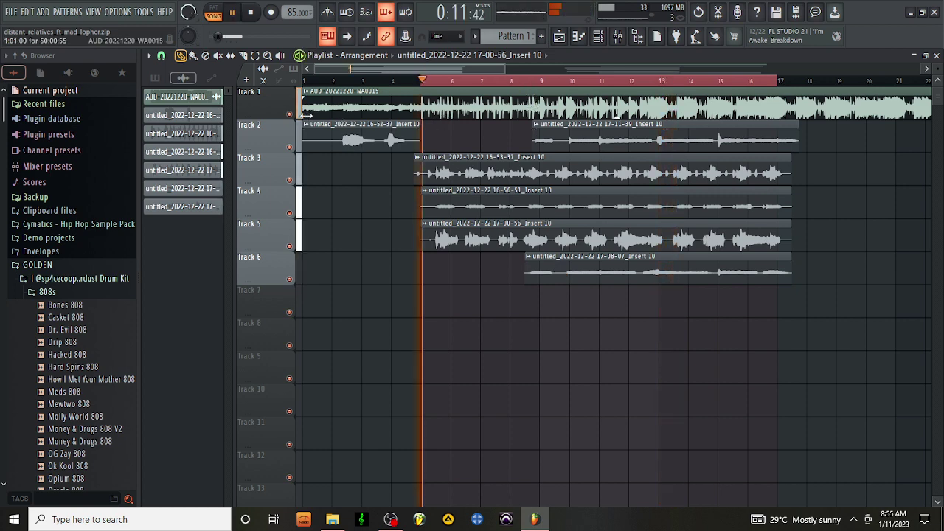
Route the audio clip on Track 6 to mixer track 7
click(592, 258)
double_click(591, 258)
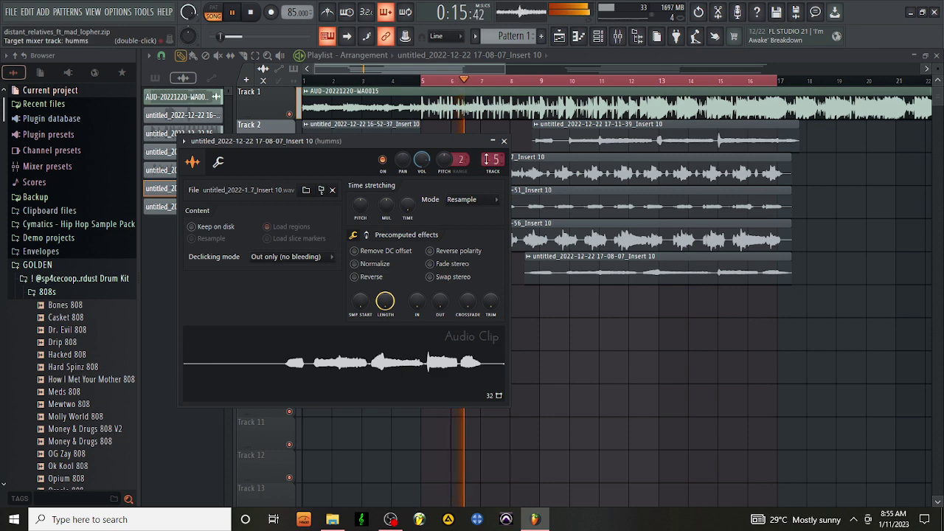
double_click(486, 159)
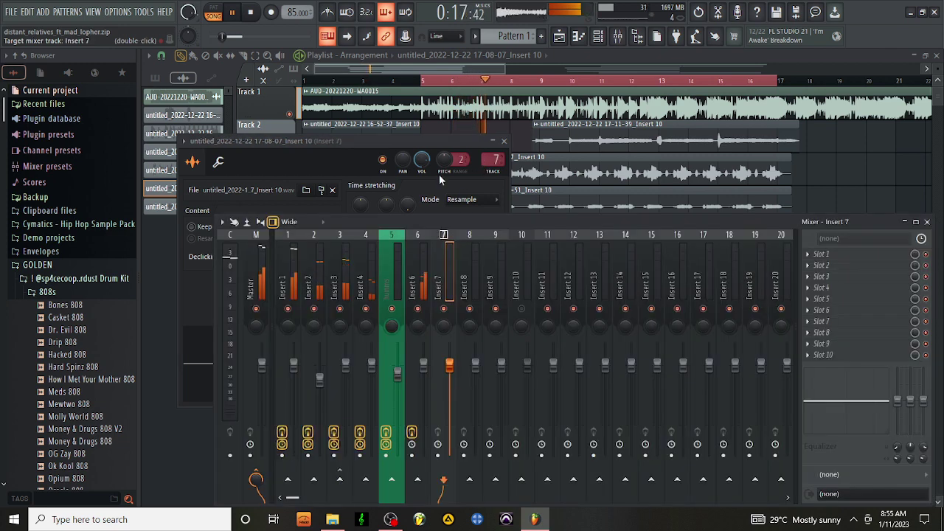
Mute the beat on Track 1 and check the vocal levels in the mixer
click(351, 77)
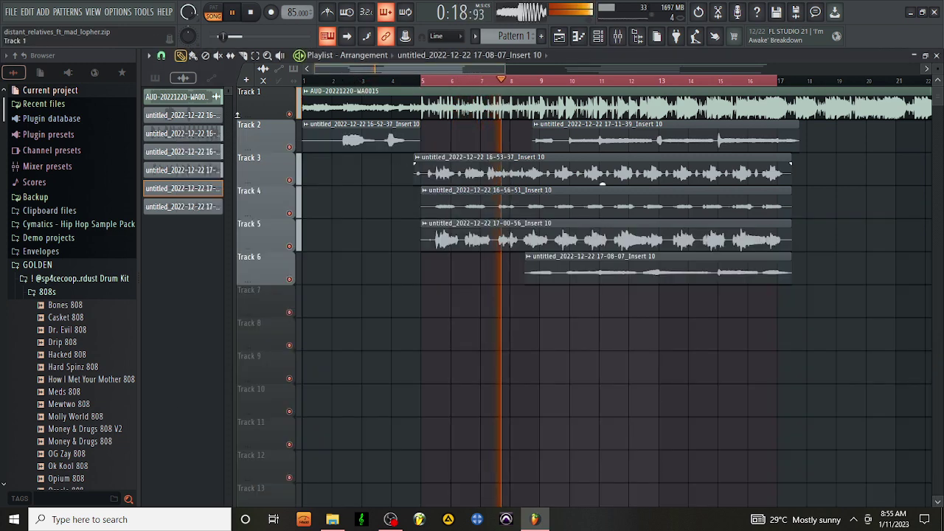
click(289, 114)
click(618, 36)
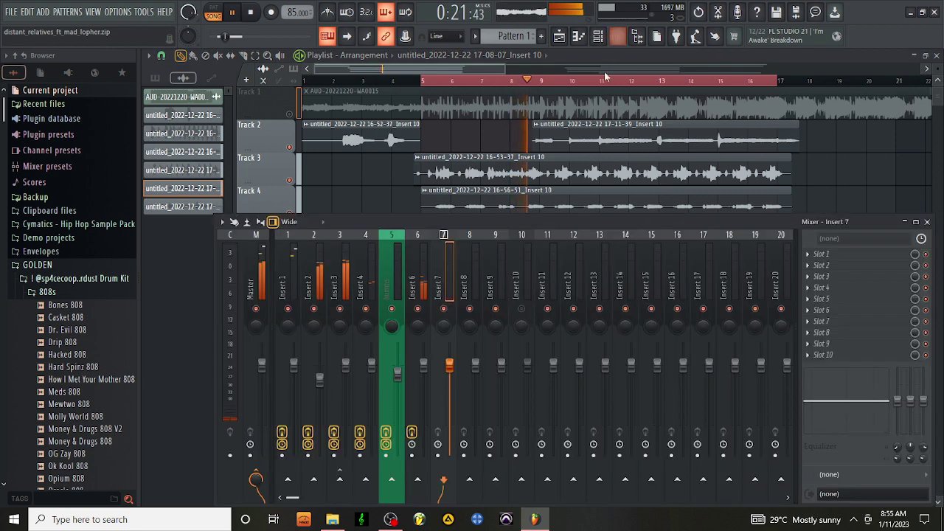
click(479, 70)
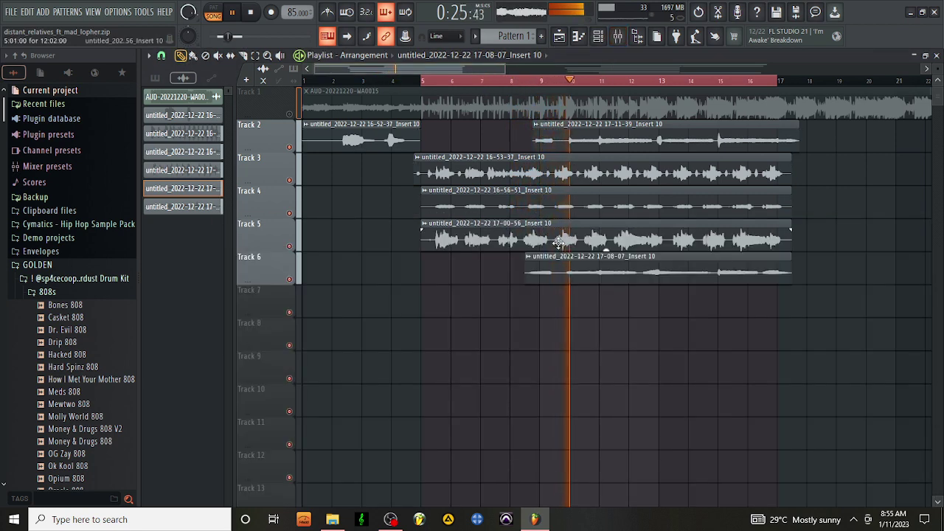
Cut the low shelf of the Track 6 clip's mixer insert to -18 dB at 40 Hz
double_click(576, 270)
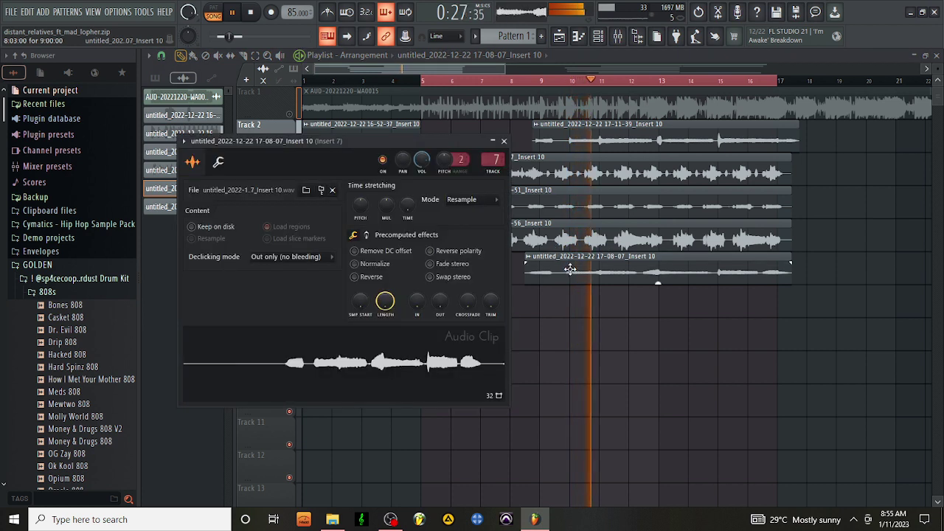
double_click(494, 162)
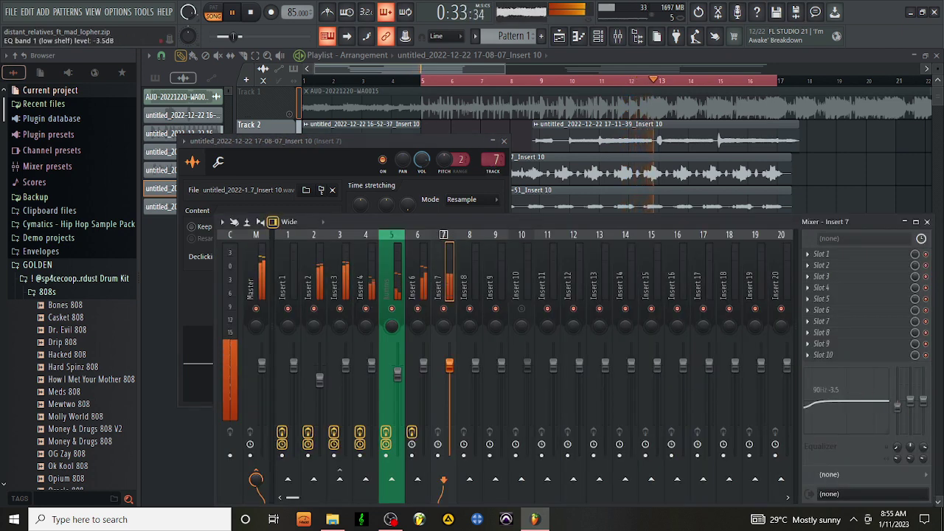
drag(897, 399, 897, 432)
scroll(900, 452, down, 3)
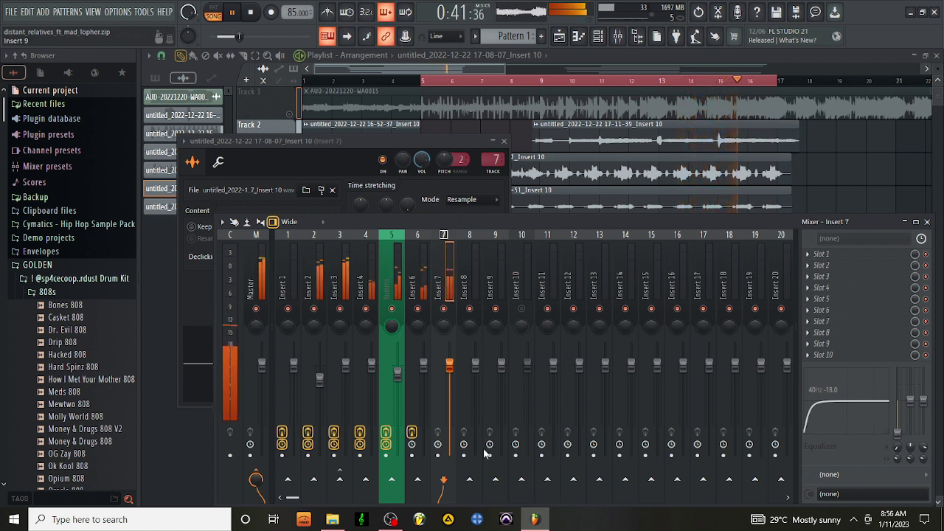
Send Insert 7 to Insert 8 and add the Manipulator plugin to slot 1 of Insert 8
click(469, 479)
click(460, 284)
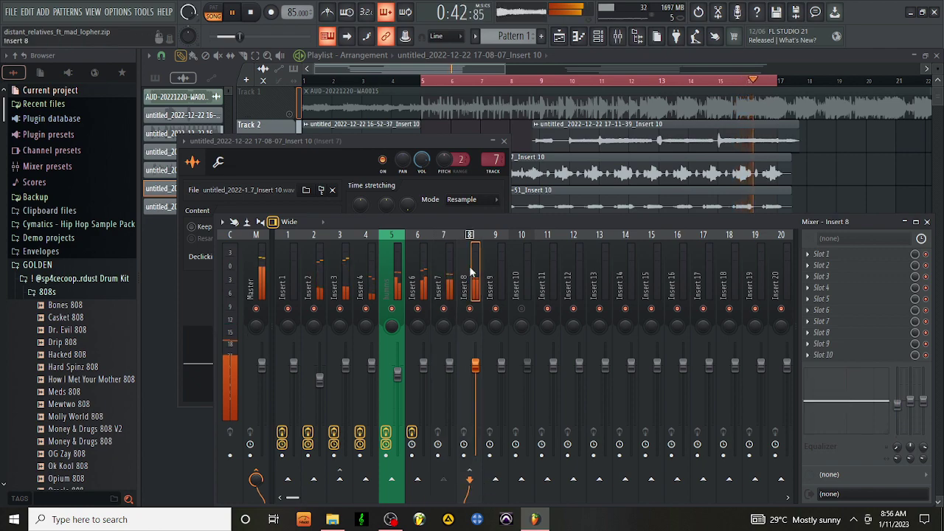
click(821, 254)
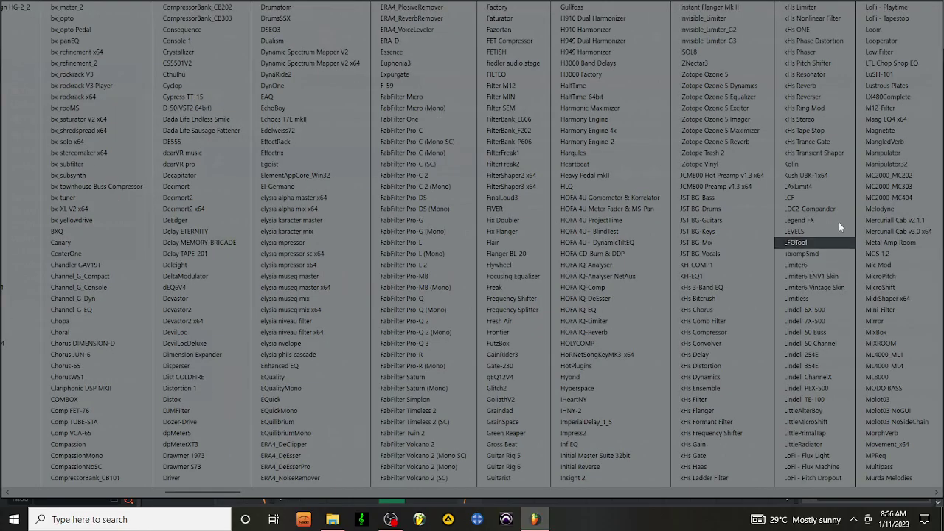
click(872, 152)
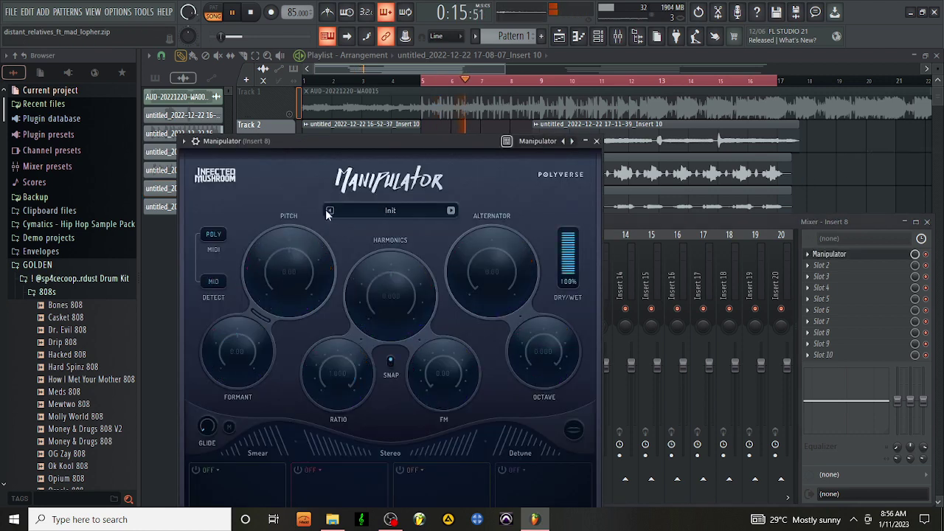
Audition Manipulator presets forward from Init through John to Duvdevina, and close the plugin
click(452, 212)
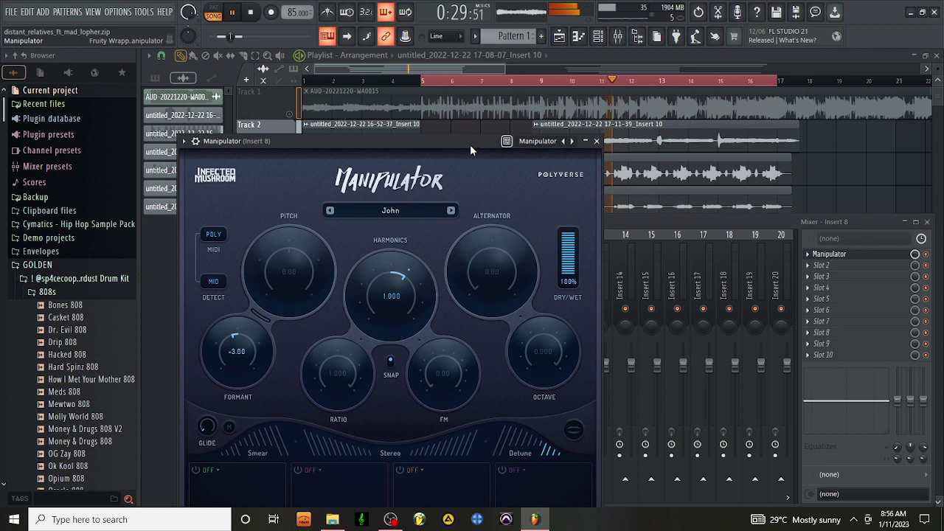
click(451, 210)
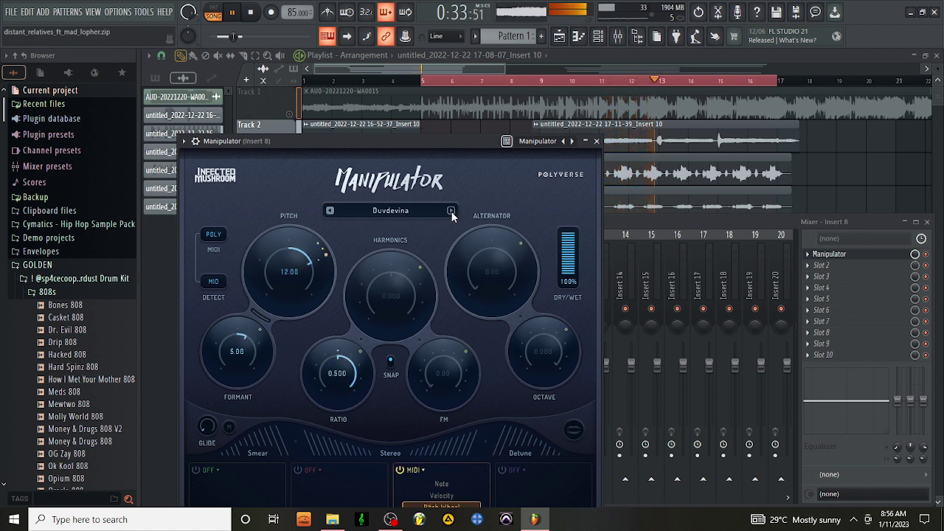
click(598, 141)
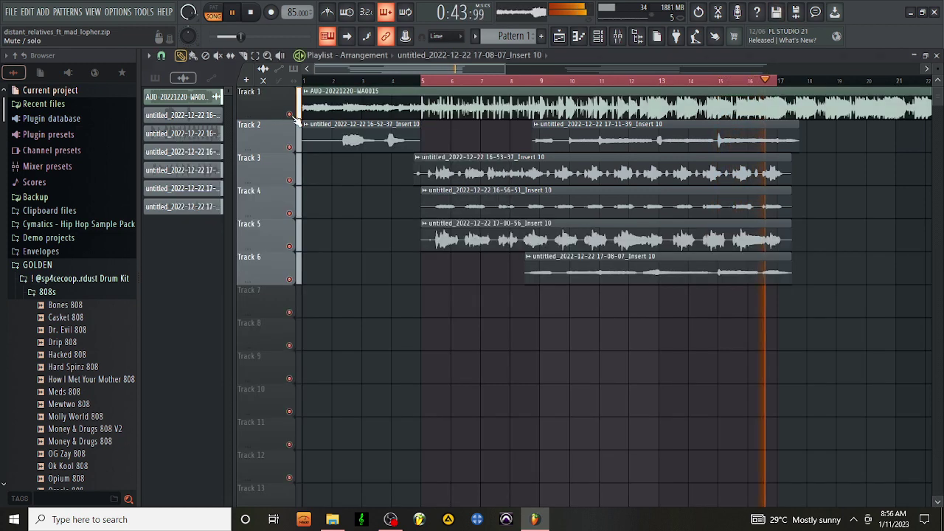
Listen to the Track 6 clip together with the beat and check its routing on Insert 7
click(531, 197)
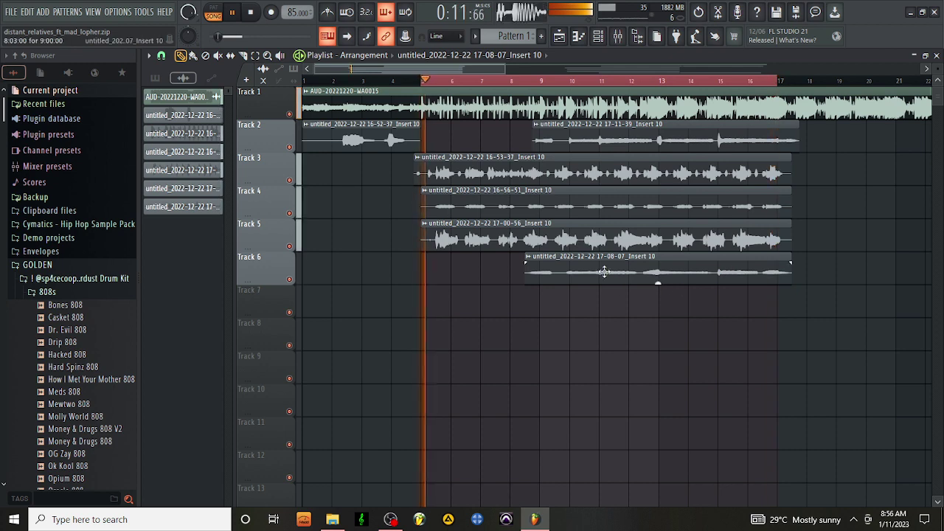
double_click(725, 271)
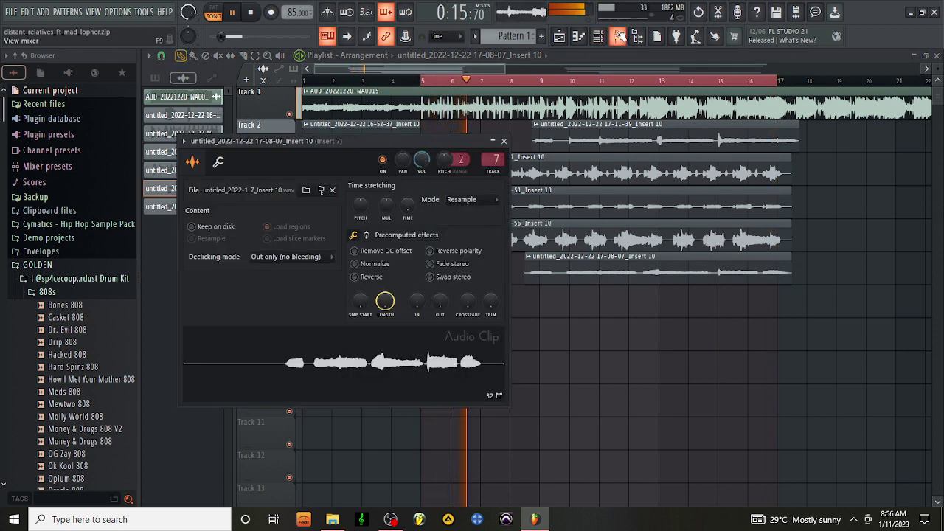
key(F9)
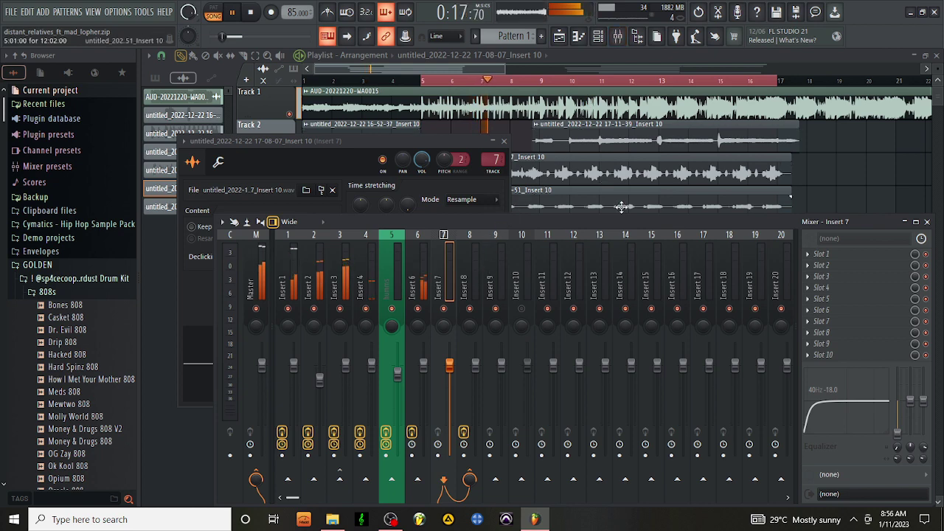
click(495, 68)
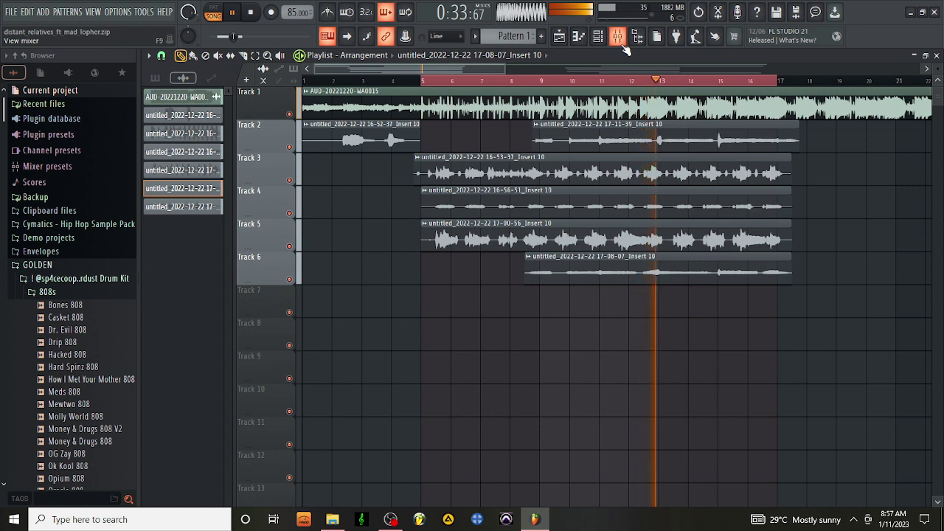
Delete the ValhallaPlate reverb from slot 3 of Insert 6
click(621, 44)
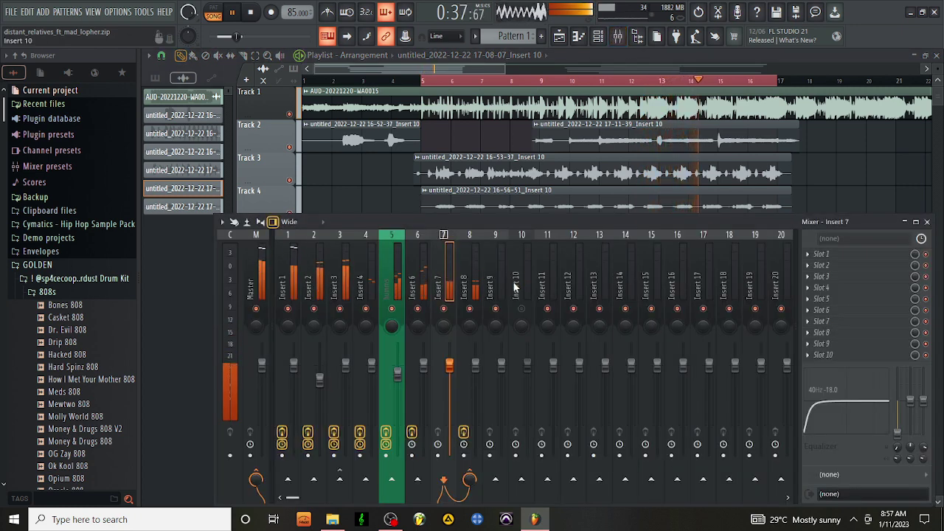
click(423, 258)
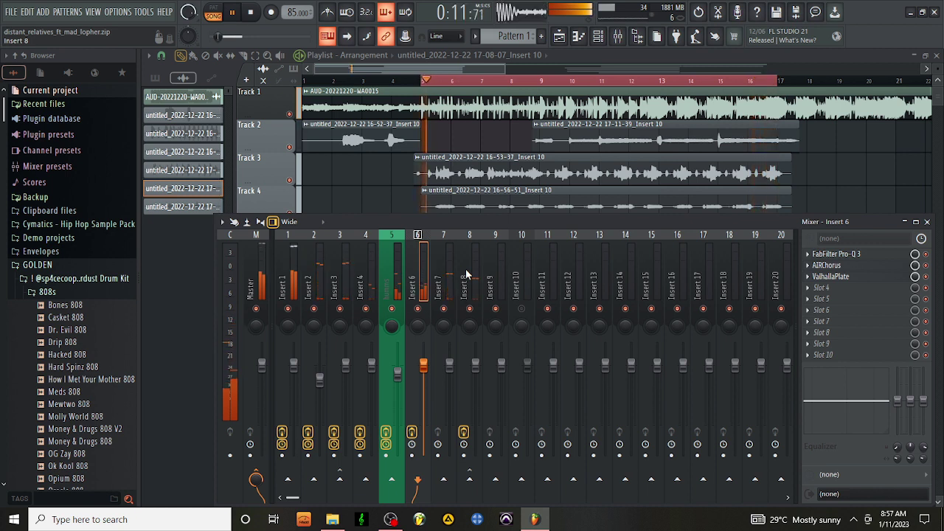
right_click(818, 276)
mouse_move(819, 275)
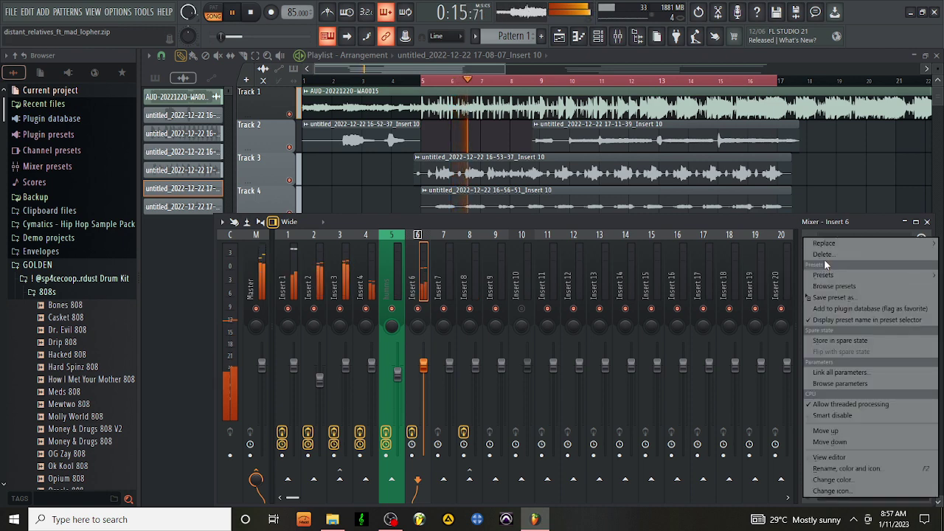
click(823, 258)
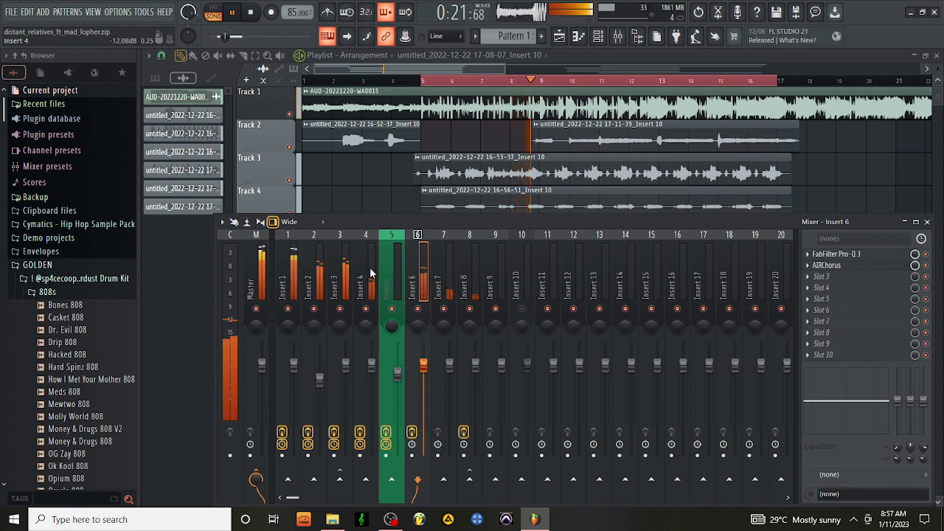
Switch AIRChorus on Insert 6 back to the Default preset and close it
click(344, 267)
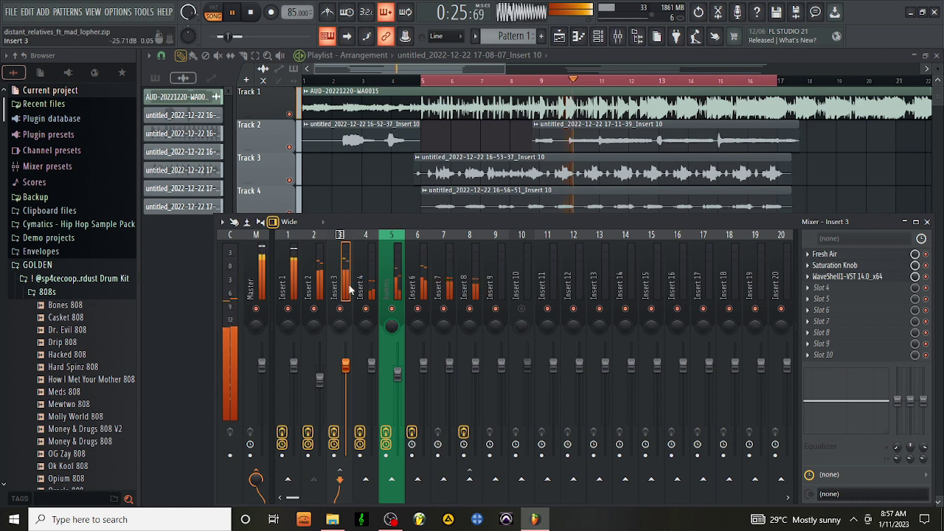
click(422, 288)
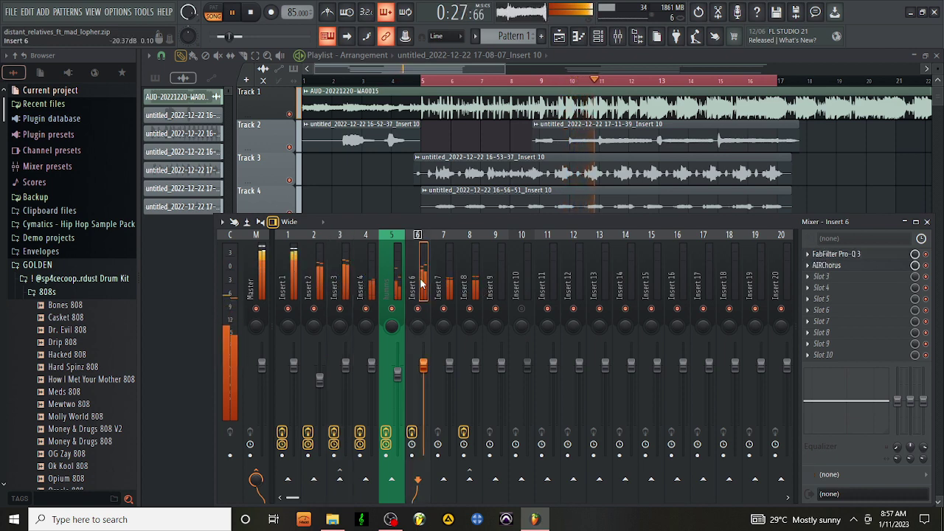
click(827, 267)
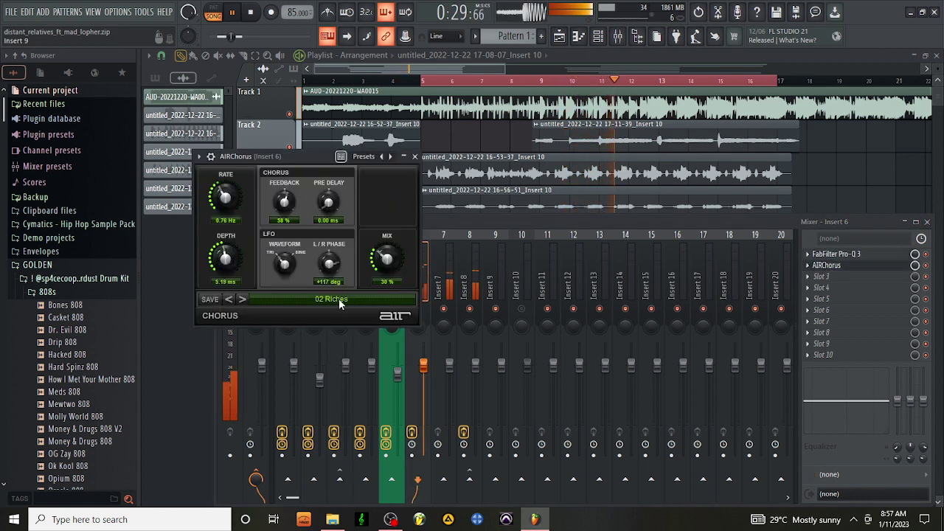
click(228, 299)
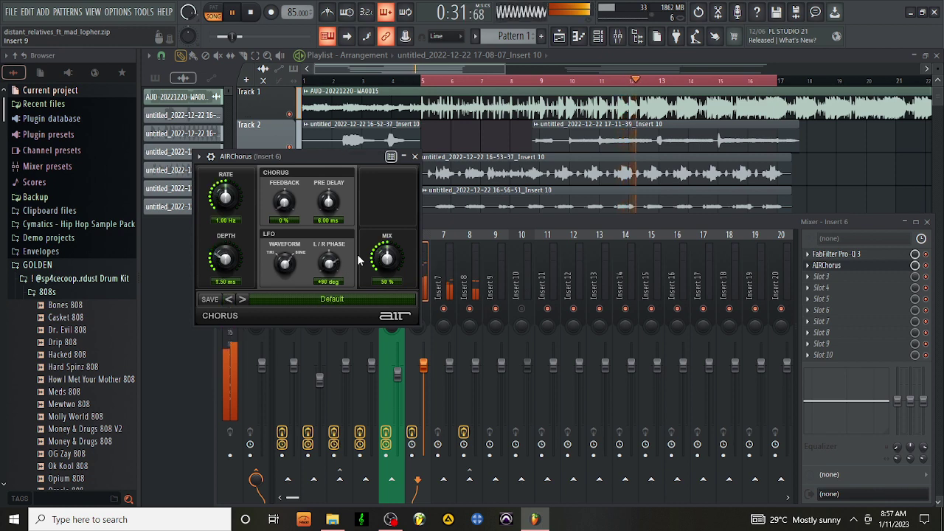
click(414, 157)
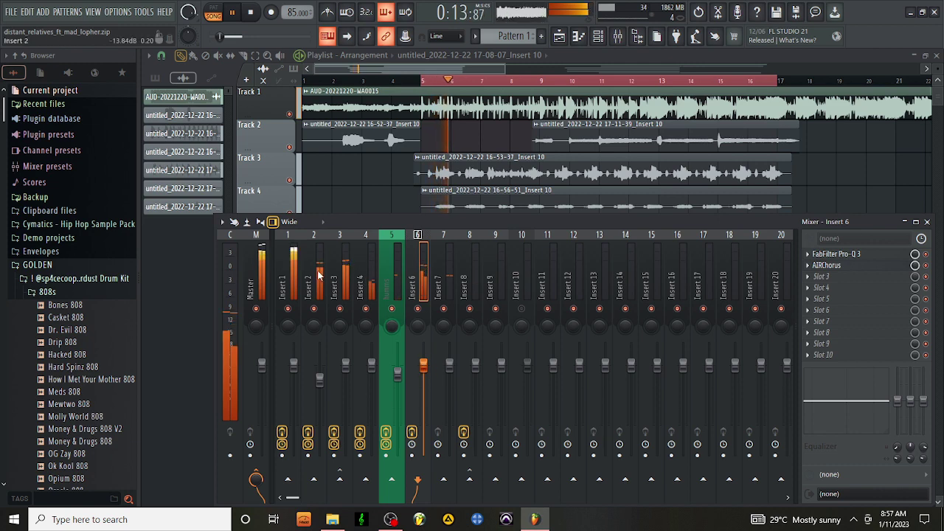
Load the woc reverb mixer state on Insert 9 and enable a send from Insert 3 to it
click(340, 280)
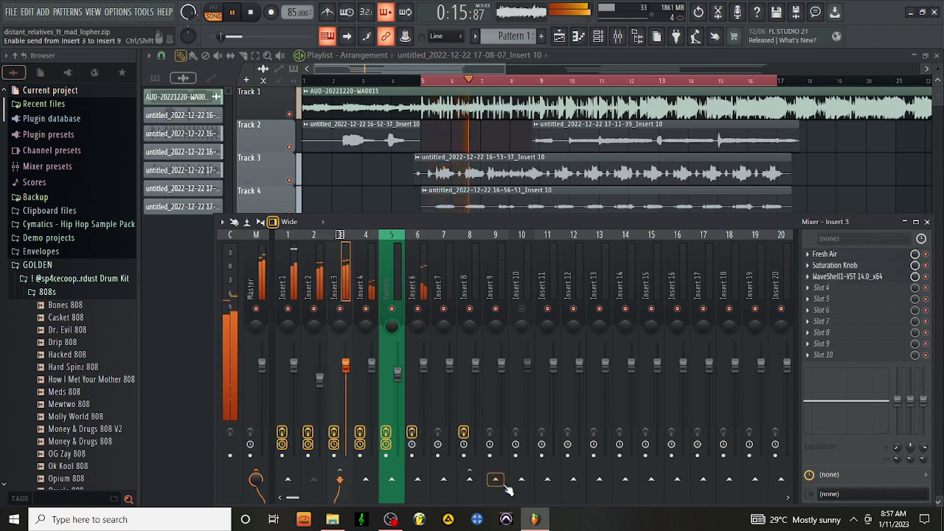
right_click(500, 233)
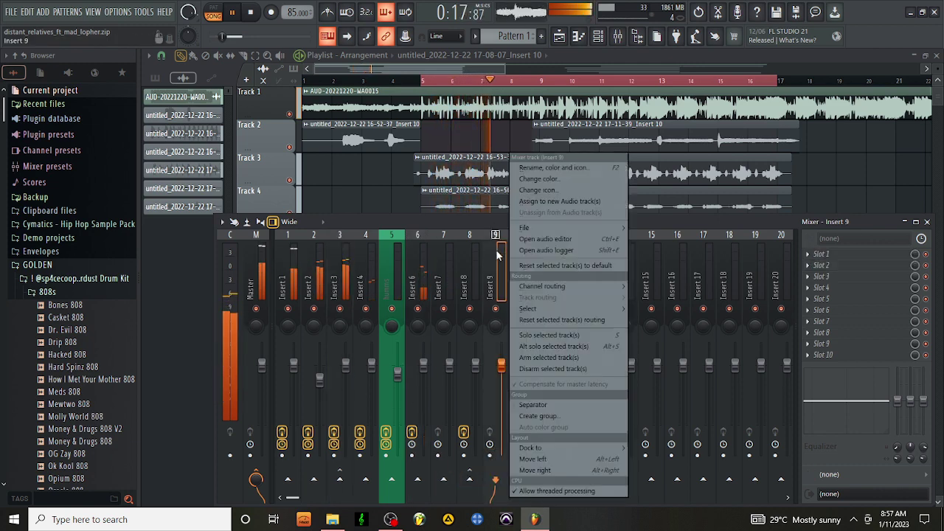
mouse_move(523, 230)
scroll(632, 239, down, 5)
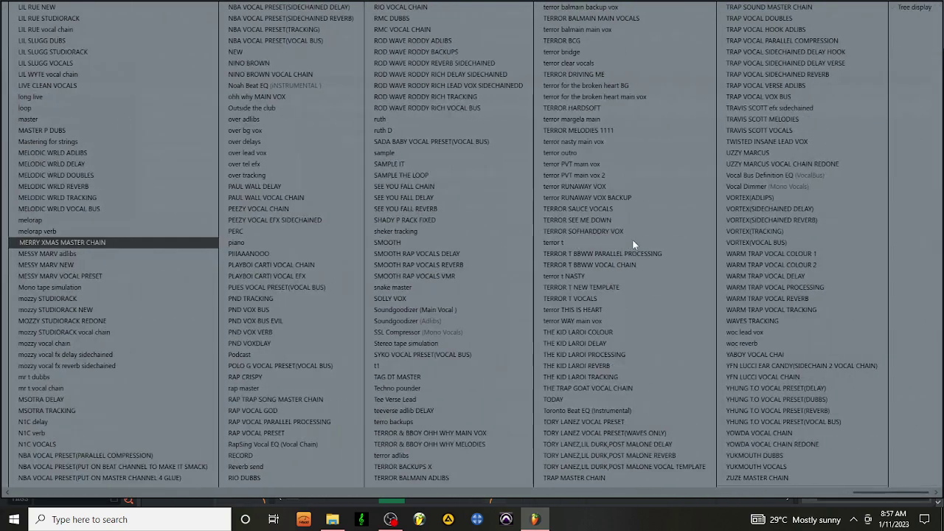
click(740, 345)
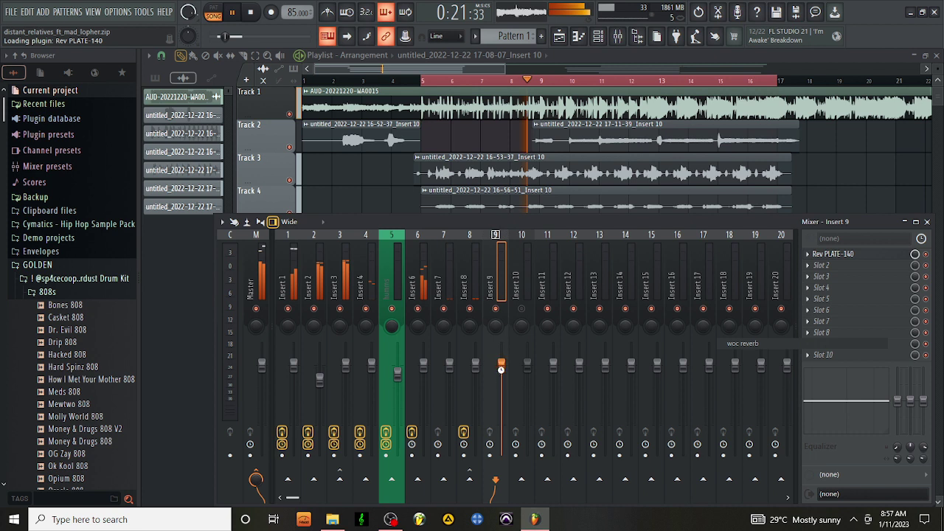
click(336, 284)
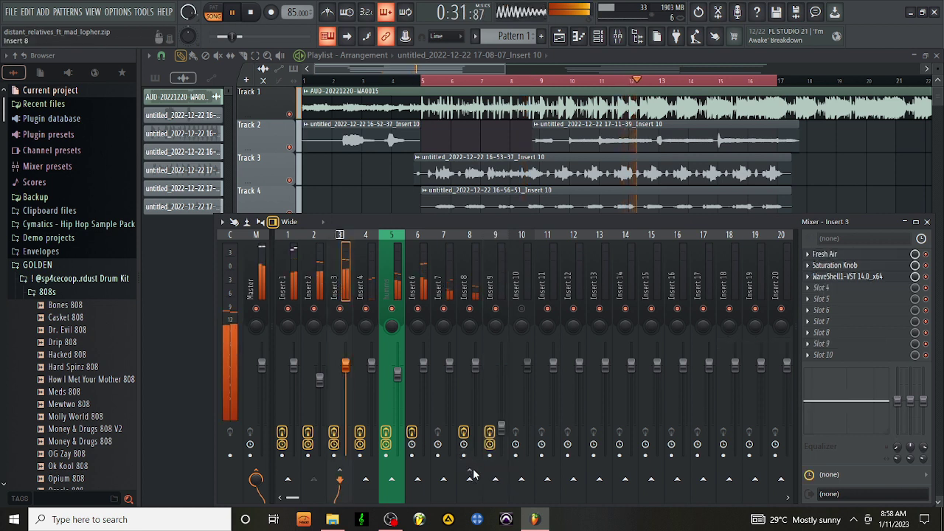
click(496, 481)
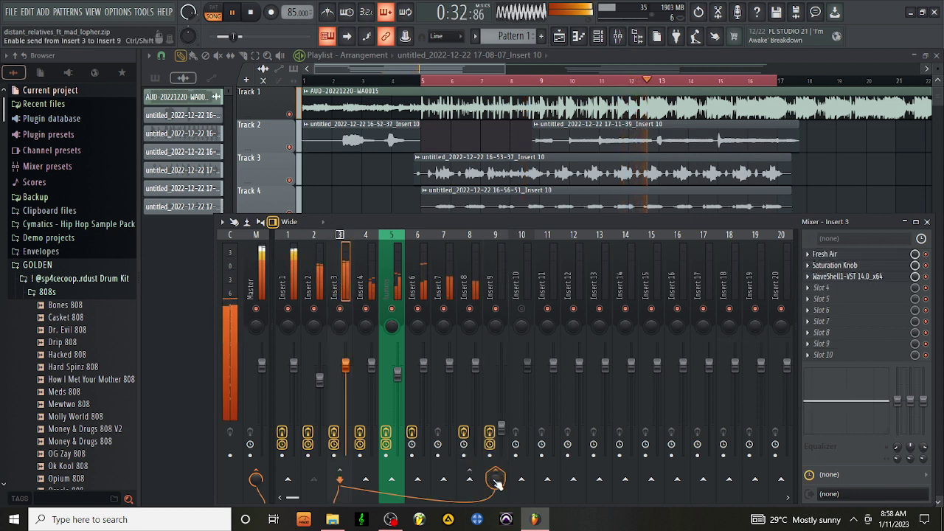
Switch ValhallaVintageVerb on Insert 9 to the Plate mode and close the plugin
click(497, 252)
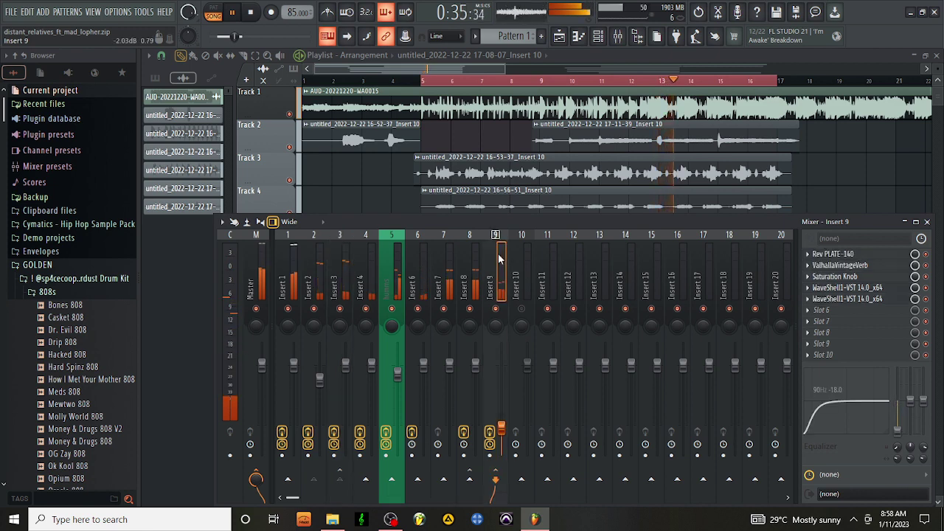
click(852, 265)
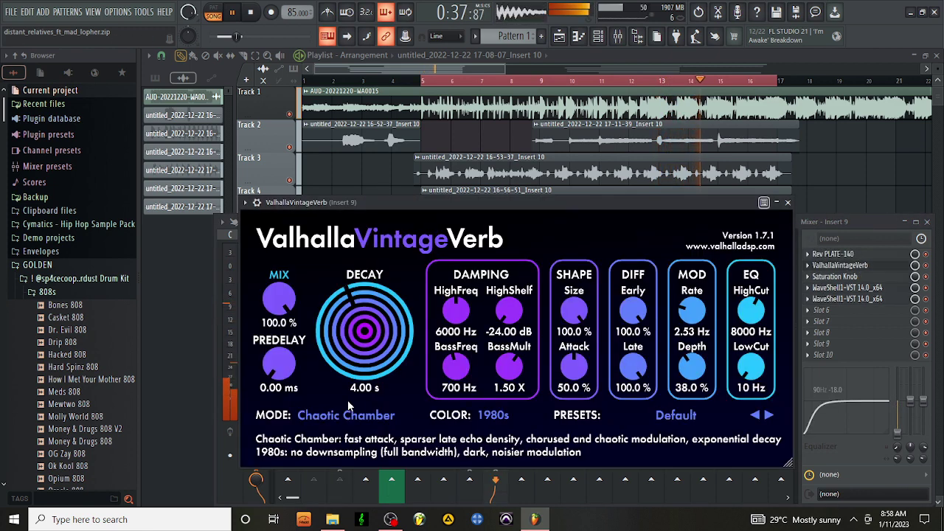
click(356, 417)
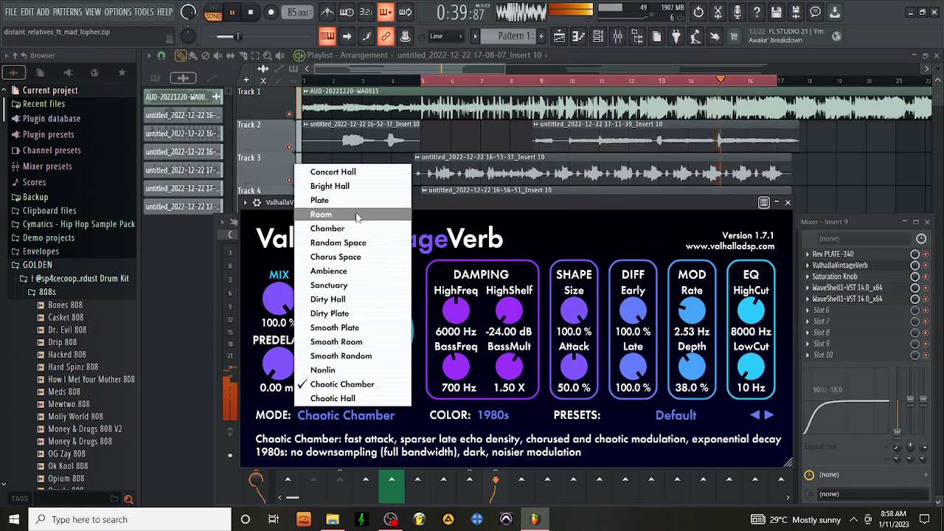
click(319, 201)
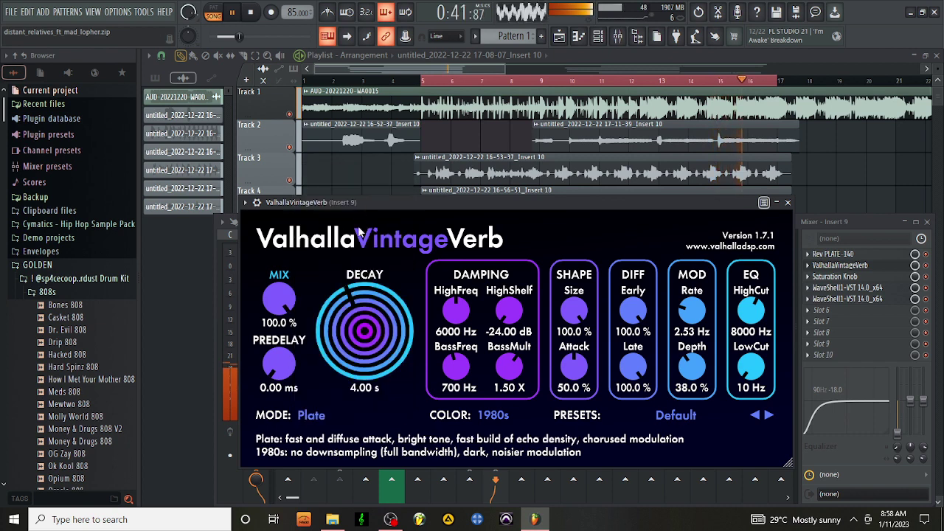
click(787, 202)
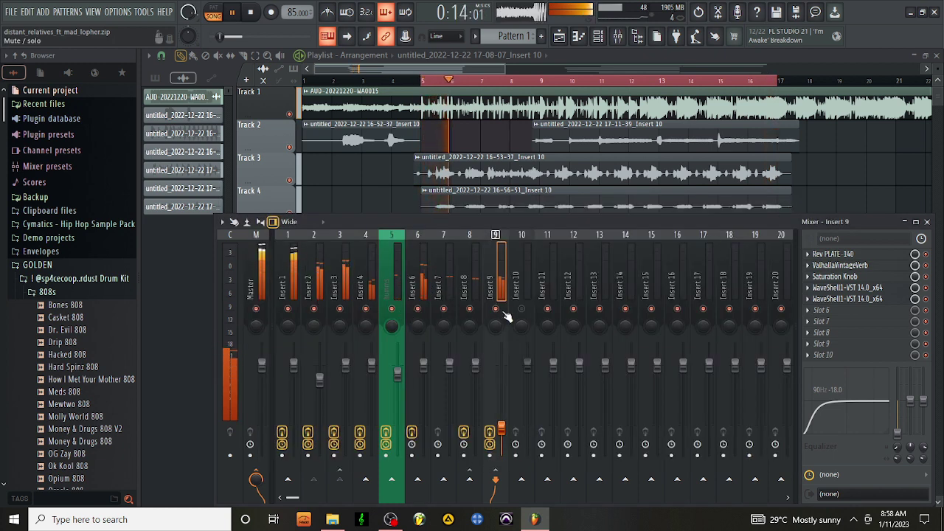
Load the GABILA DELAY mixer state on Insert 10 and enable a send from Insert 3 to it
right_click(520, 271)
mouse_move(571, 226)
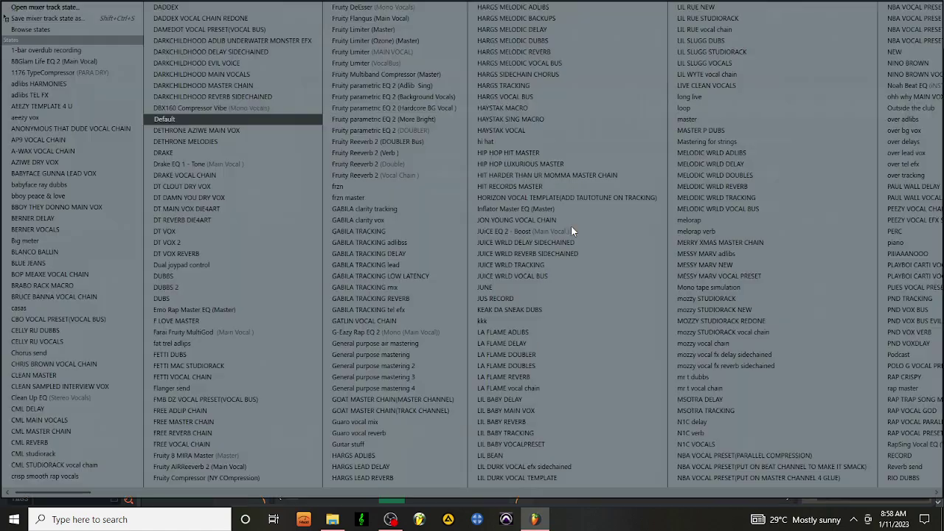
click(369, 253)
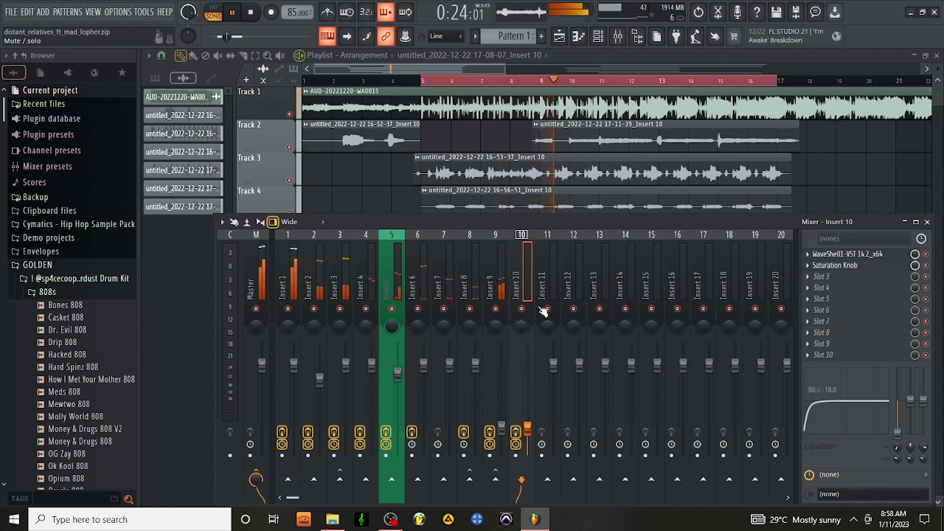
click(336, 284)
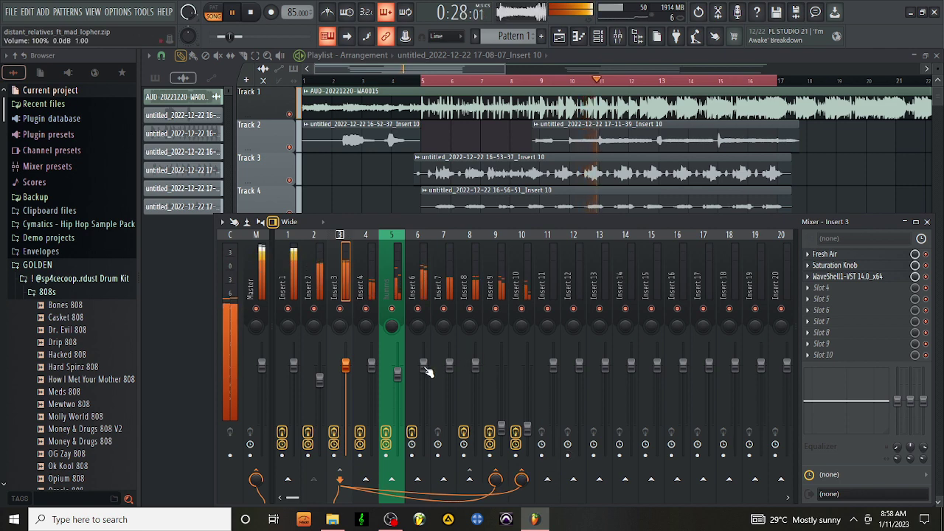
Pan Insert 6 to the left and lower its volume in stages while the song plays
drag(423, 363, 423, 384)
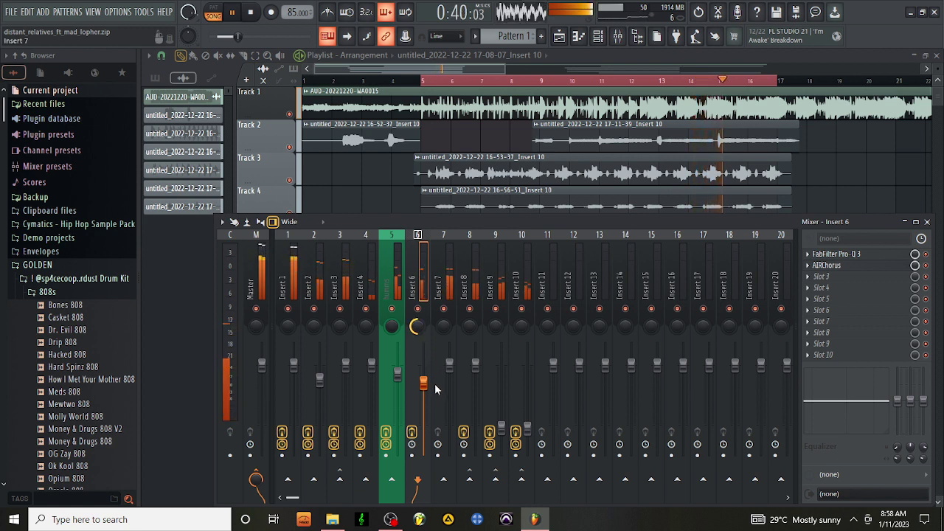
drag(434, 385, 431, 404)
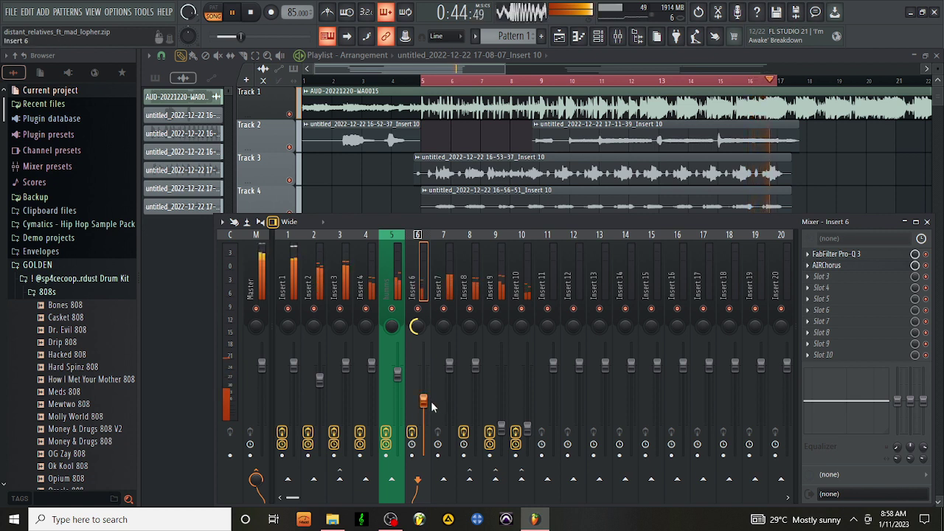
Set the H-Delay time to 1/8 in the StudioRack on Insert 10, restart playback and close the plugin windows
click(522, 284)
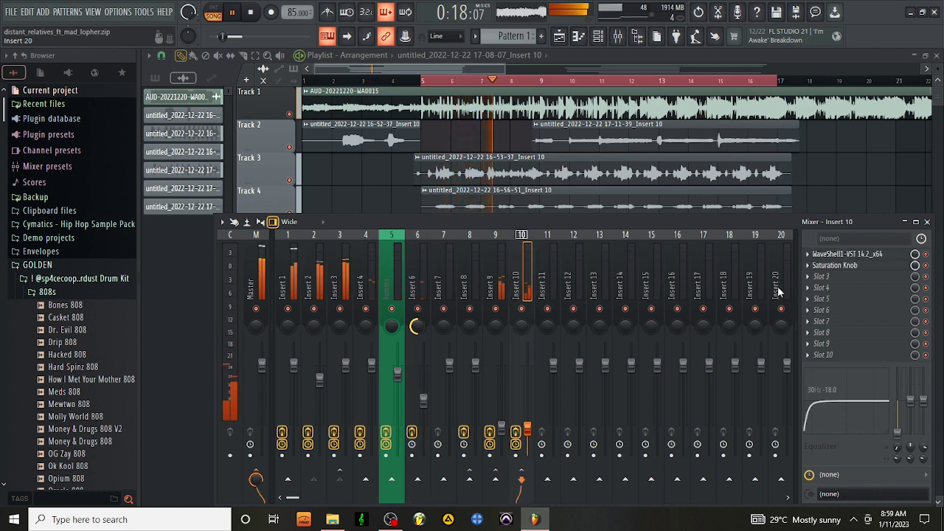
click(847, 255)
click(254, 278)
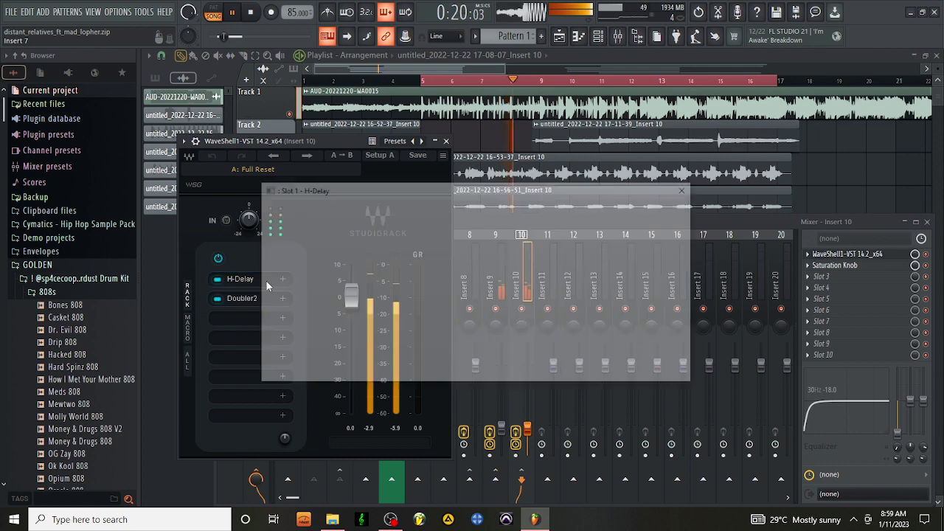
drag(391, 278, 391, 291)
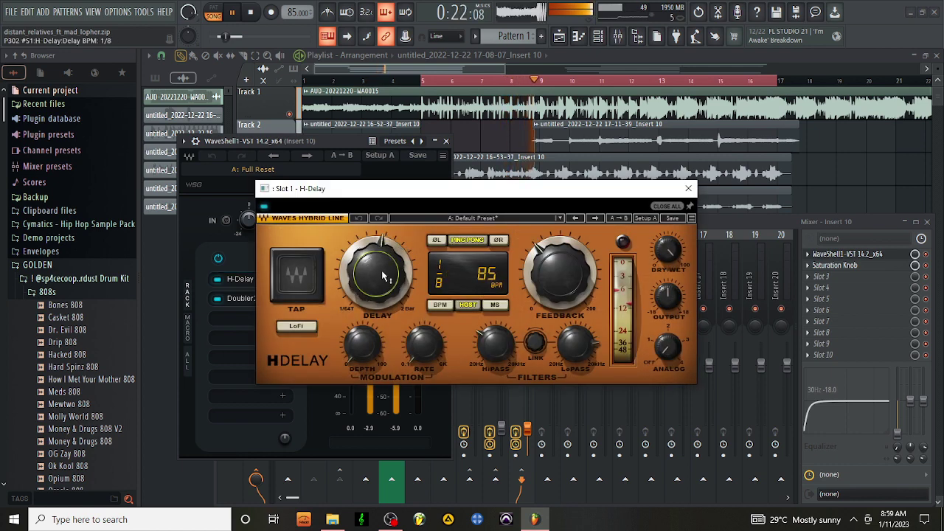
key(space)
key(space)
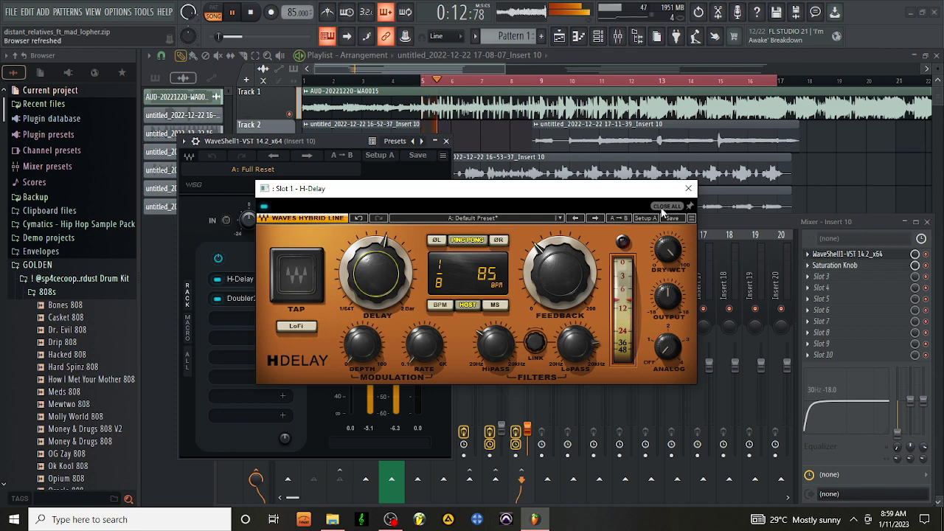
click(689, 190)
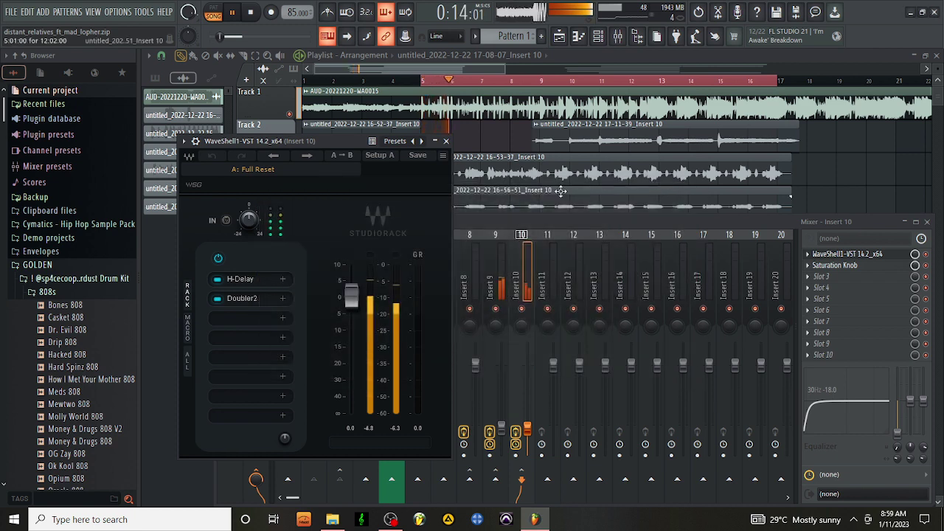
click(445, 140)
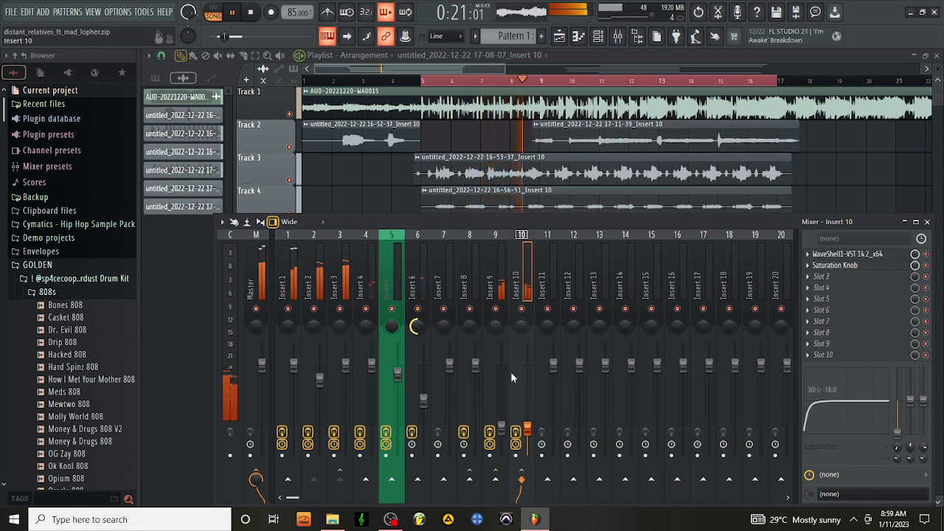
Rename Insert 9 as reverb and give it the dark violet-blue color swatch
click(498, 352)
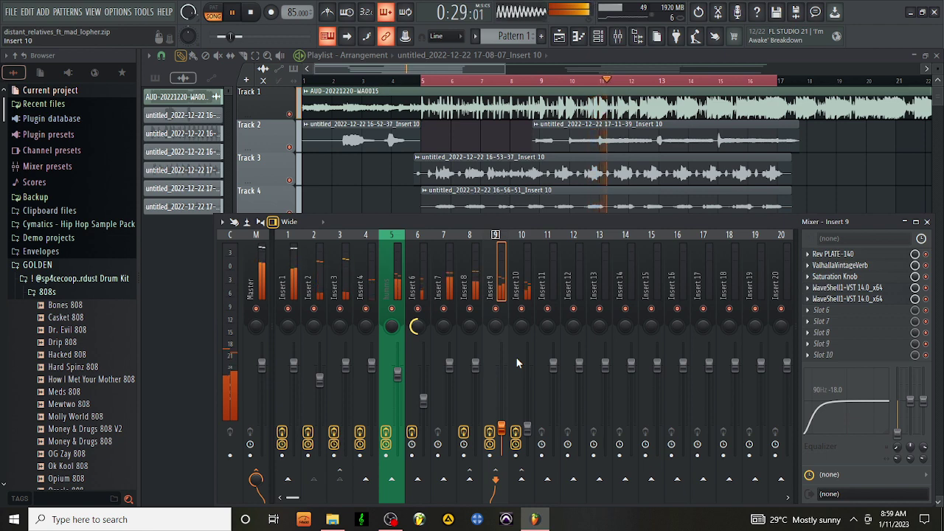
right_click(503, 277)
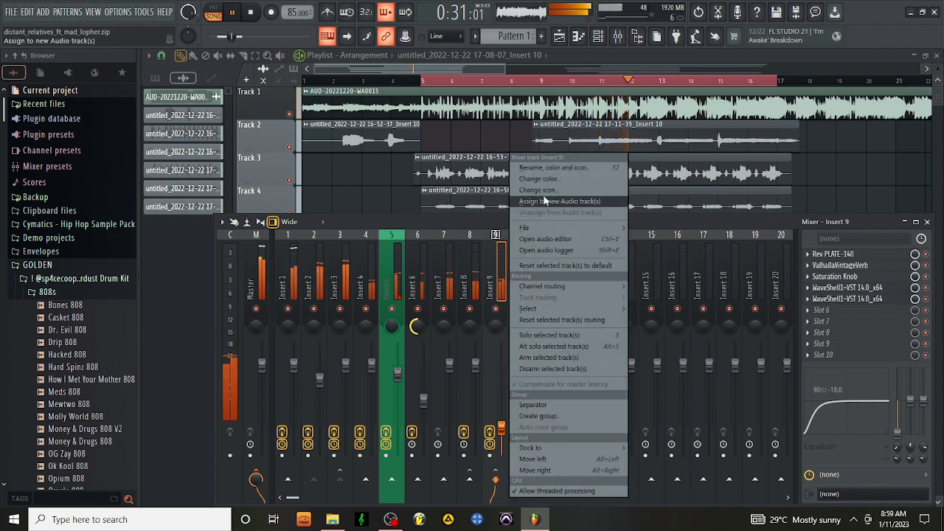
click(553, 167)
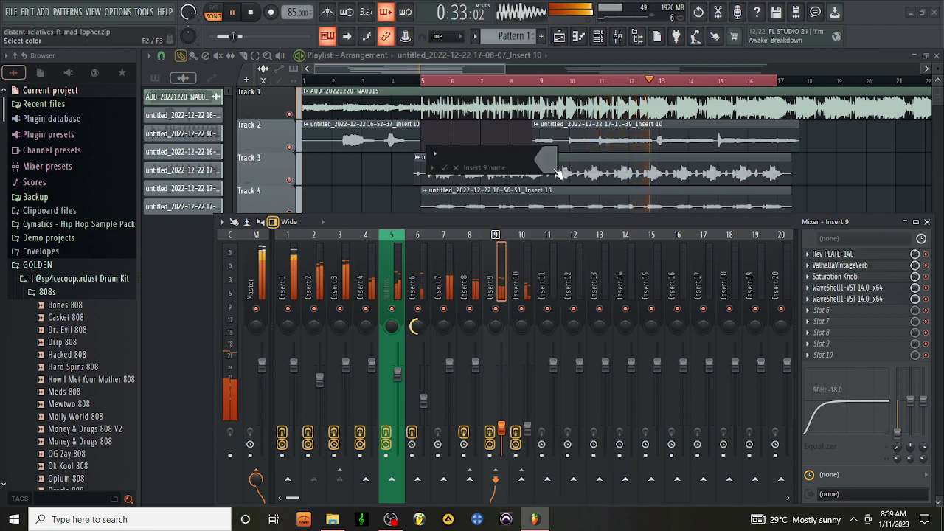
text(rever)
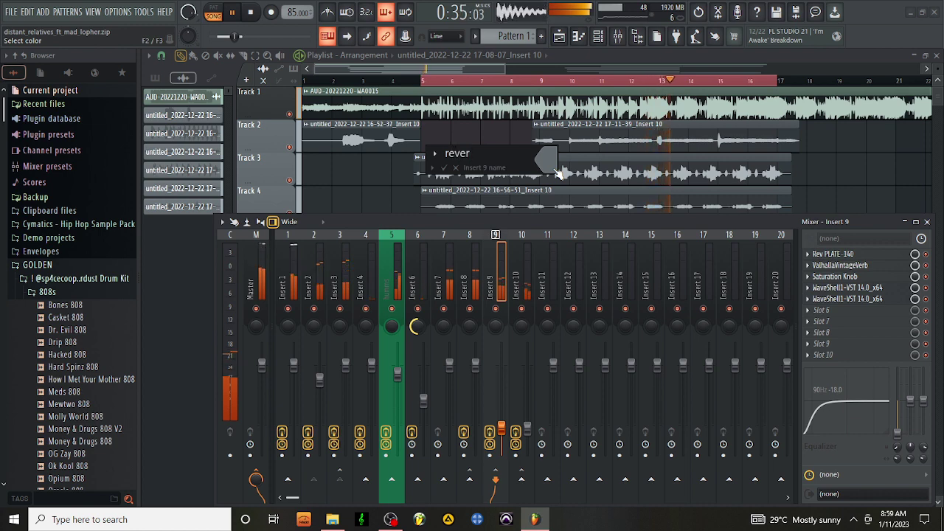
text(b)
click(553, 155)
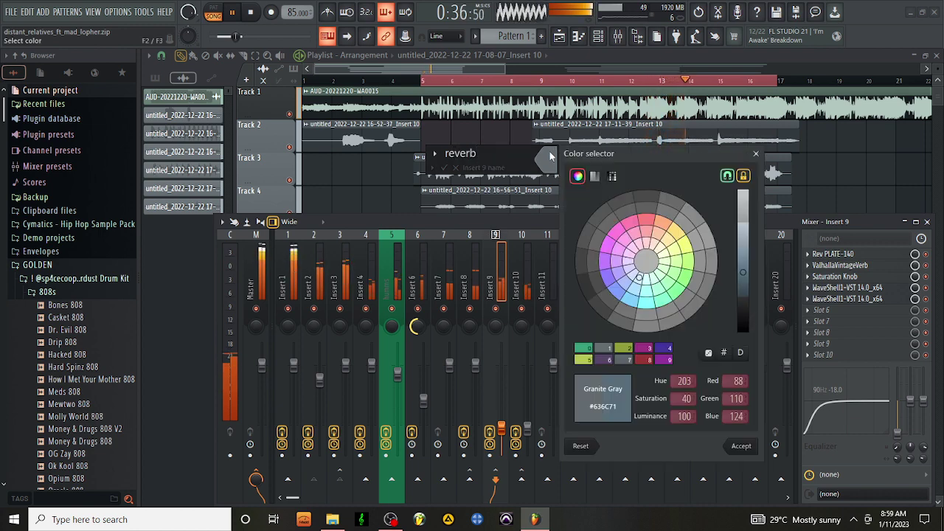
click(668, 349)
click(741, 446)
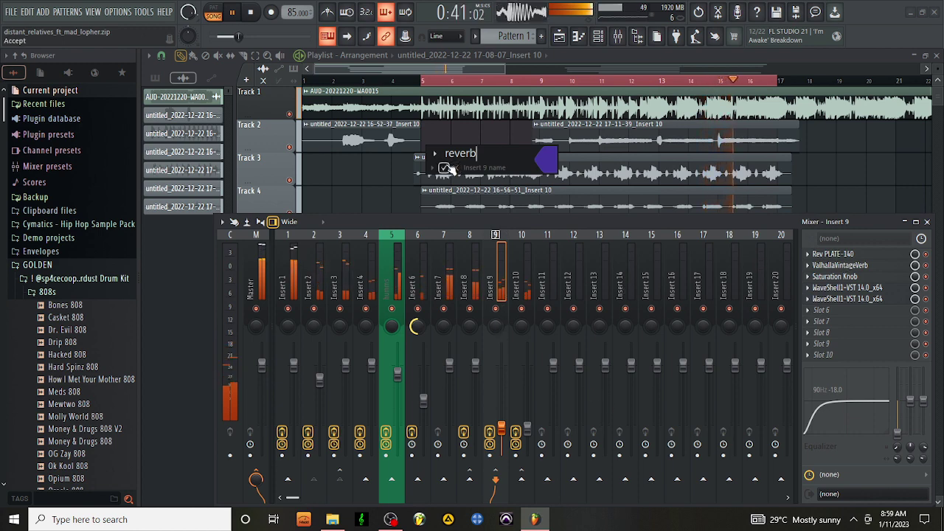
key(Return)
Set ValhallaVintageVerb on the reverb insert to the Bright Hall mode and close the plugin
click(839, 266)
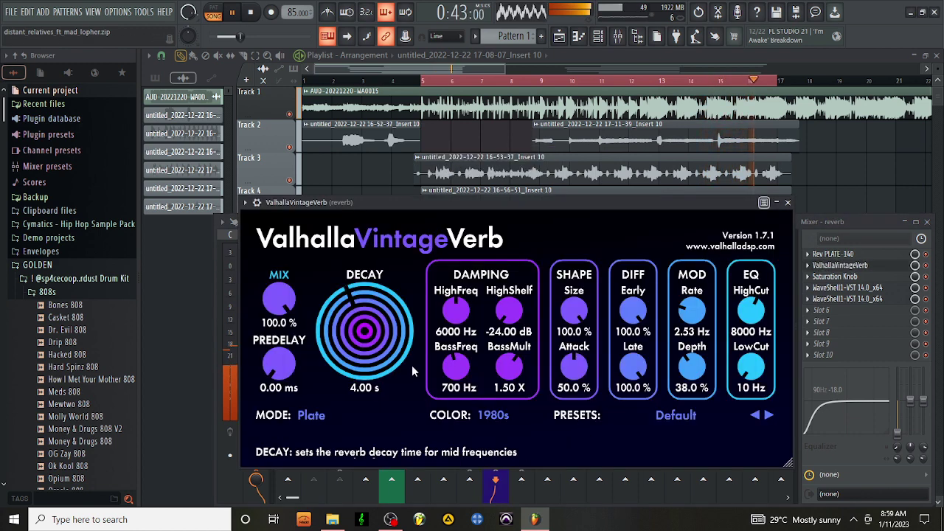
click(311, 416)
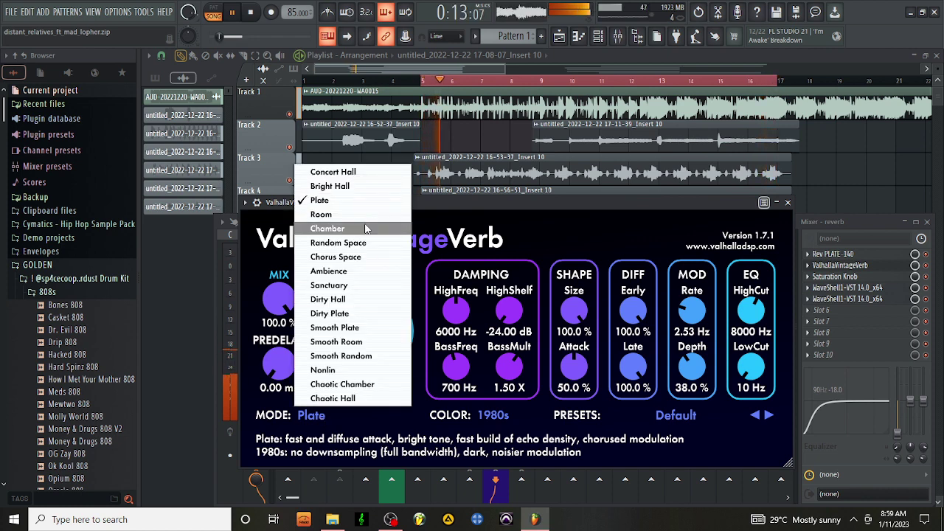
click(331, 185)
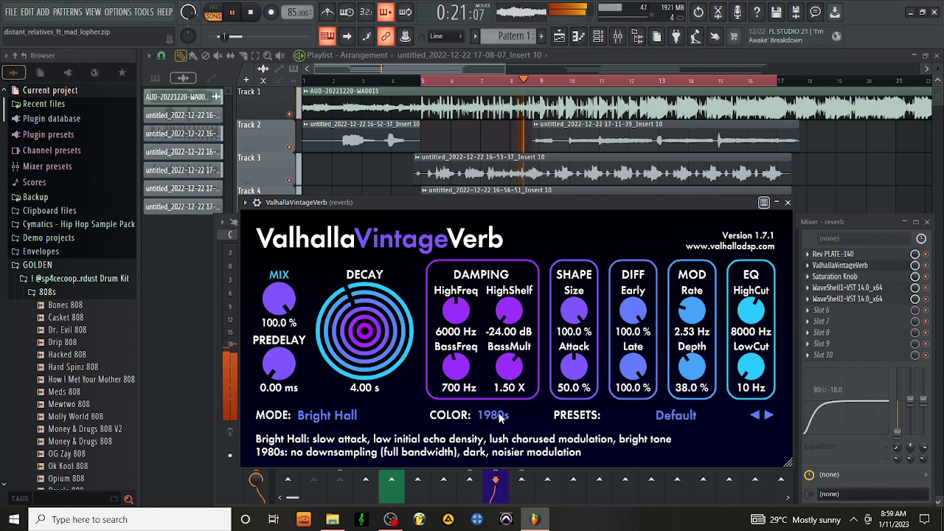
click(788, 202)
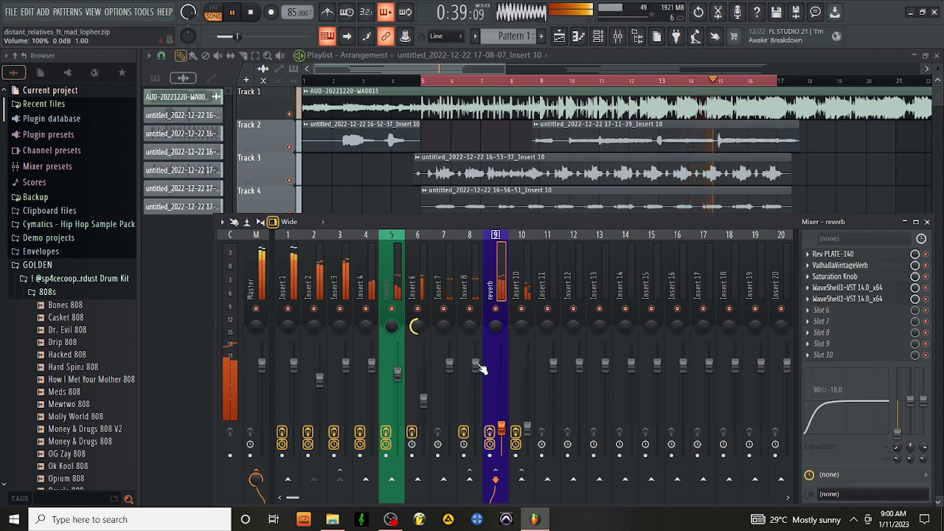
Lower the volume of Insert 8 slightly
drag(476, 365, 479, 378)
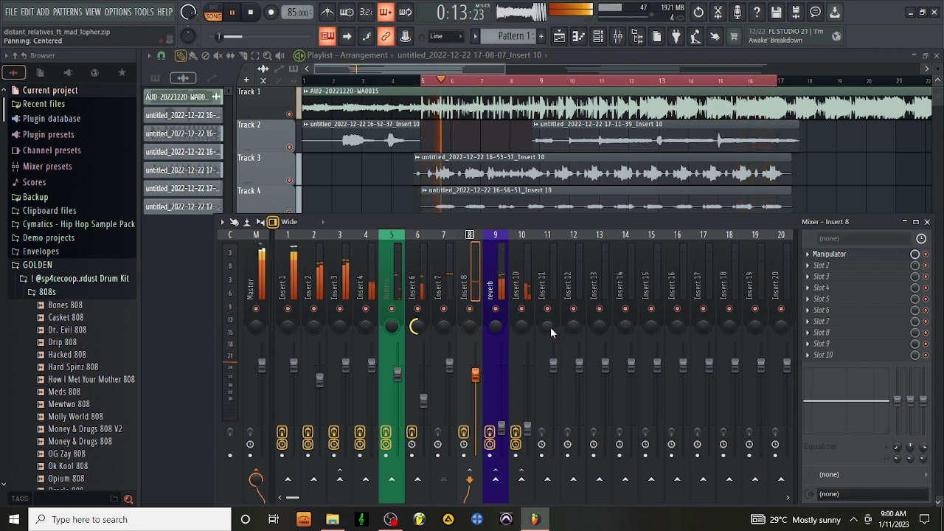
Lower the decay time of Rev PLATE-140 on the reverb insert to 4 and close the plugin
click(494, 275)
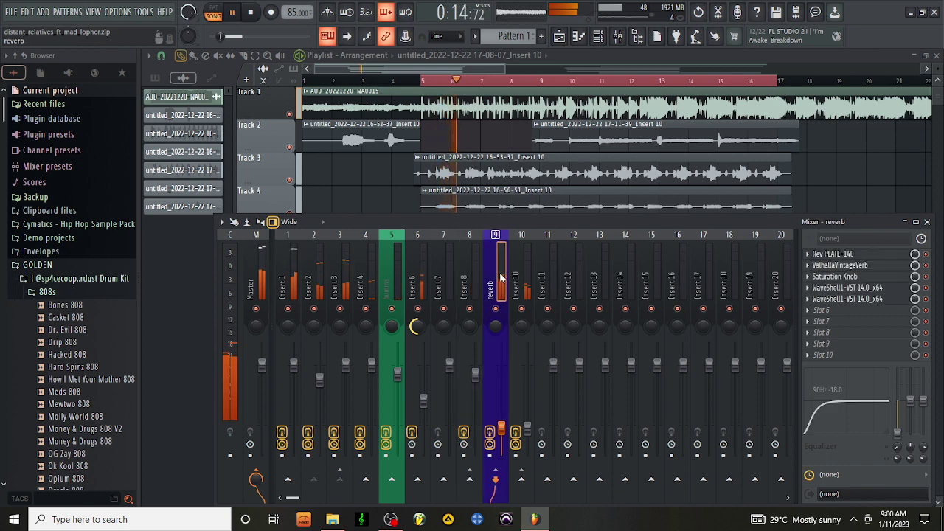
click(859, 254)
click(465, 284)
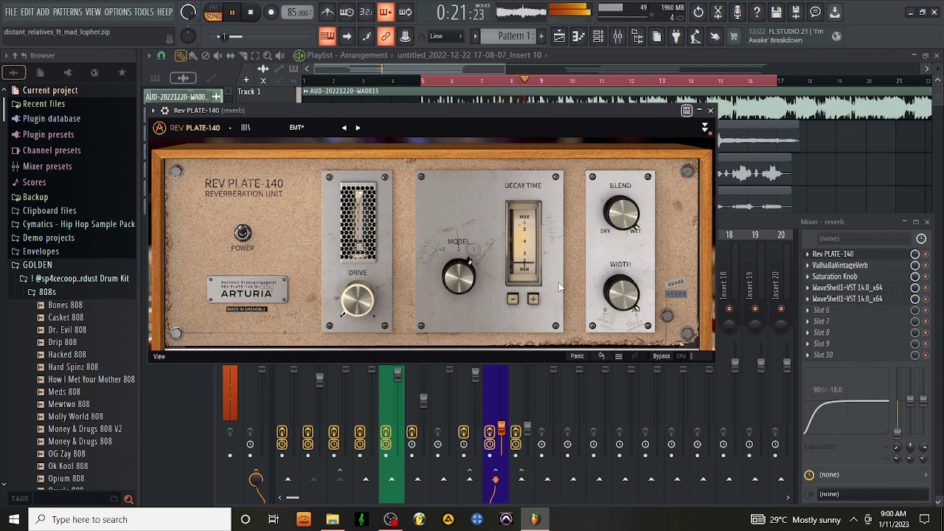
click(513, 300)
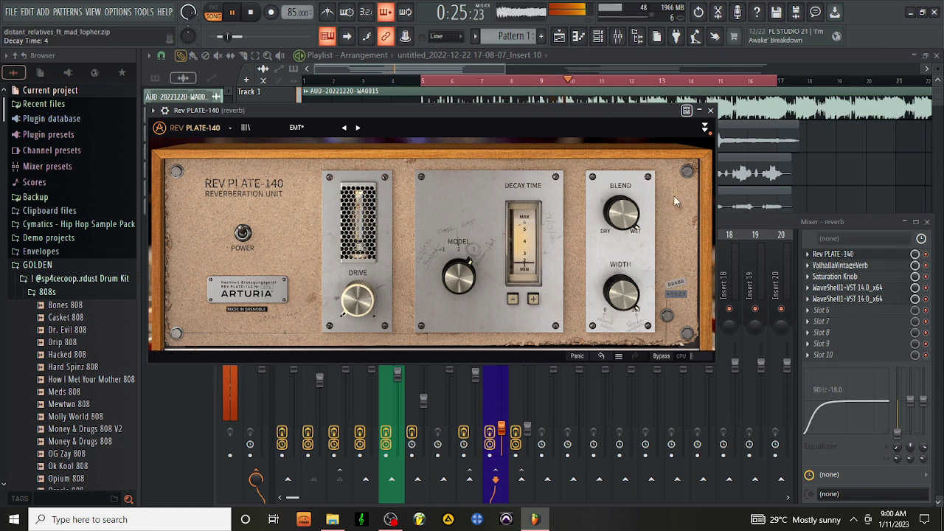
click(710, 111)
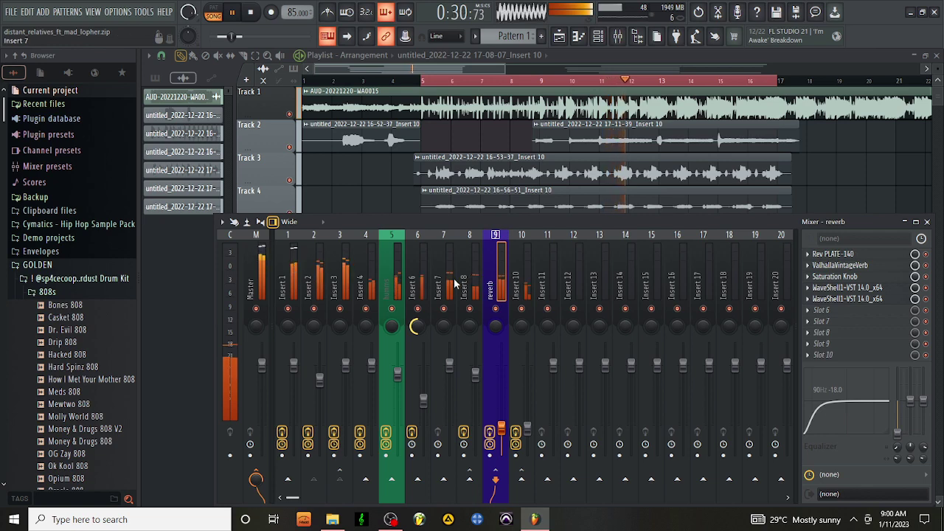
Set the H-Delay time to 1/4 in the StudioRack on Insert 10 and close both plugin windows
click(521, 280)
click(856, 254)
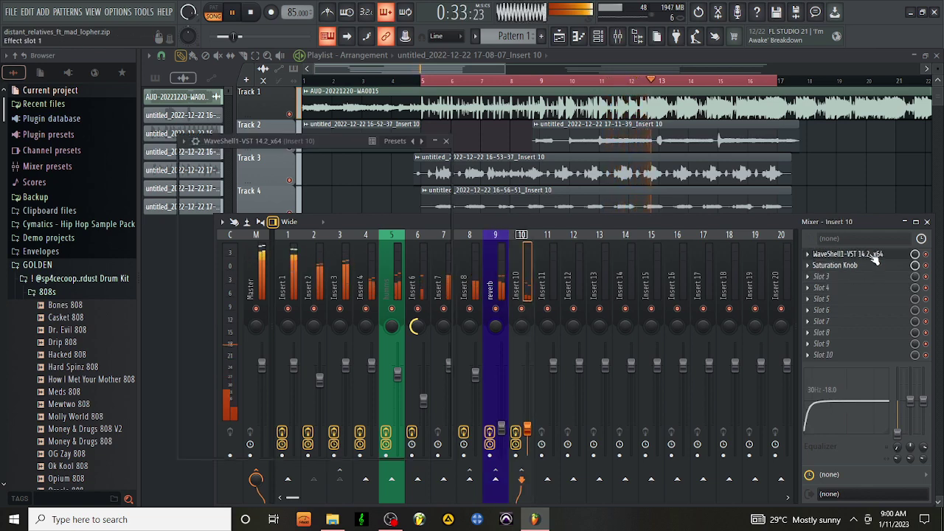
click(243, 280)
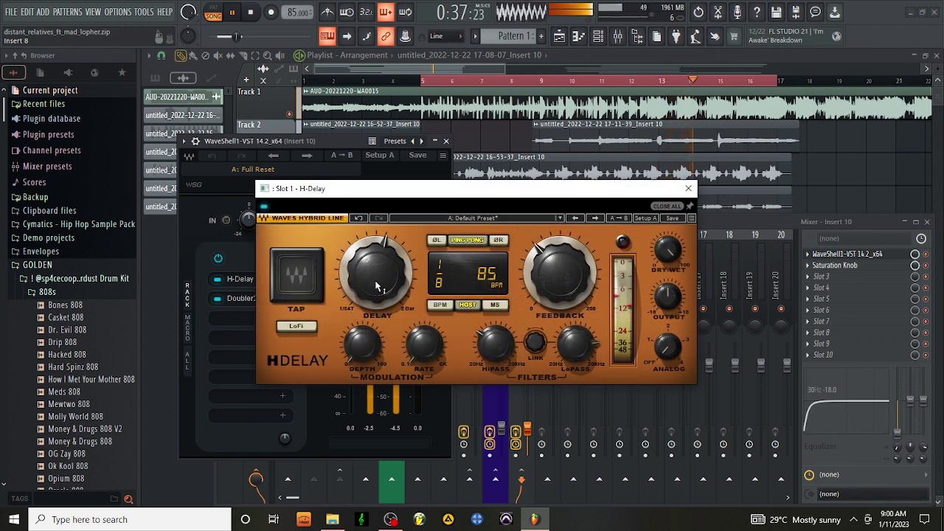
drag(376, 286, 376, 269)
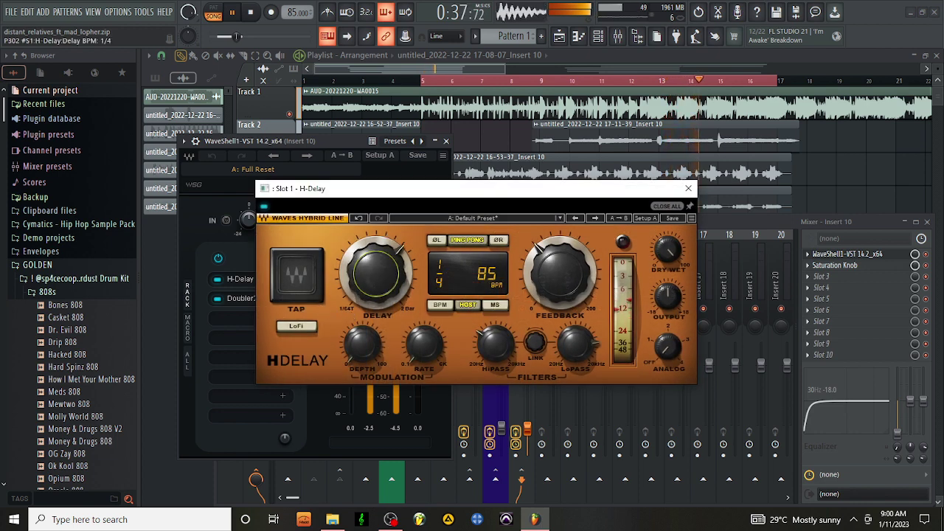
click(687, 194)
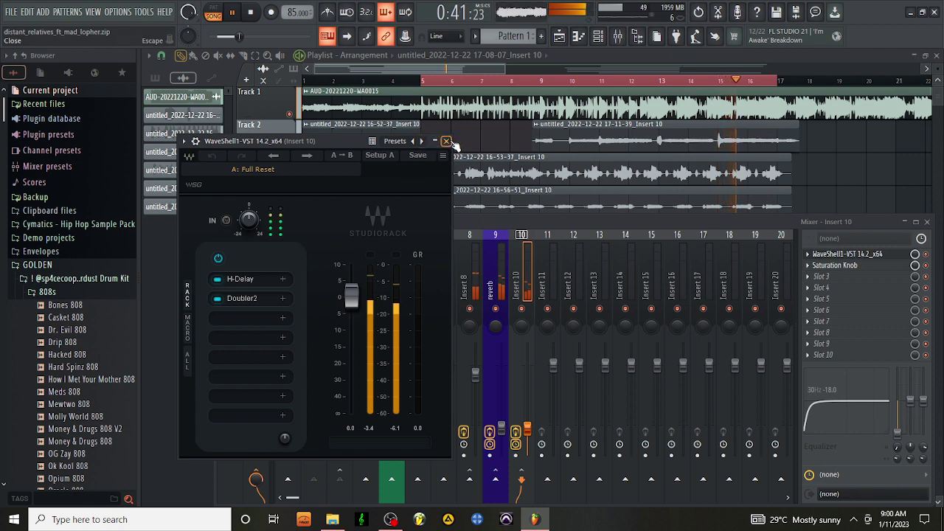
click(446, 141)
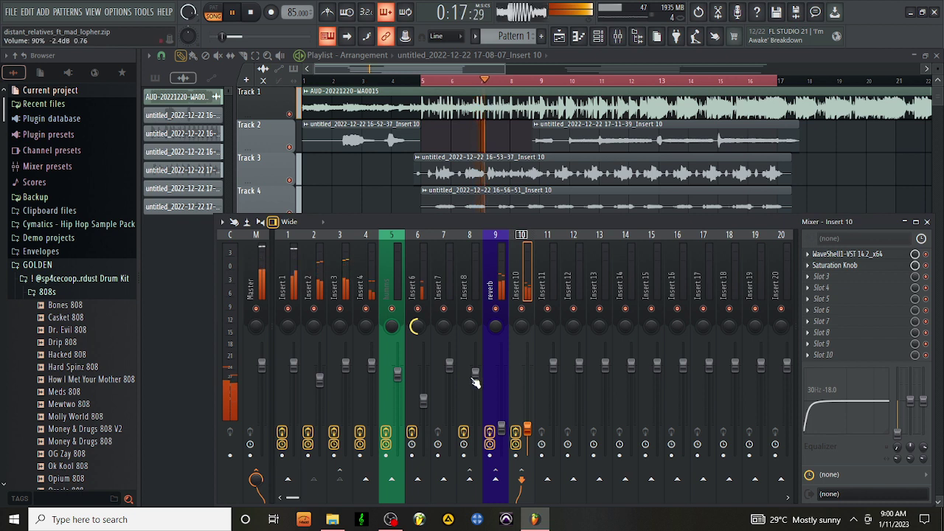
Lower the volume of Insert 7 slightly
drag(455, 373, 455, 375)
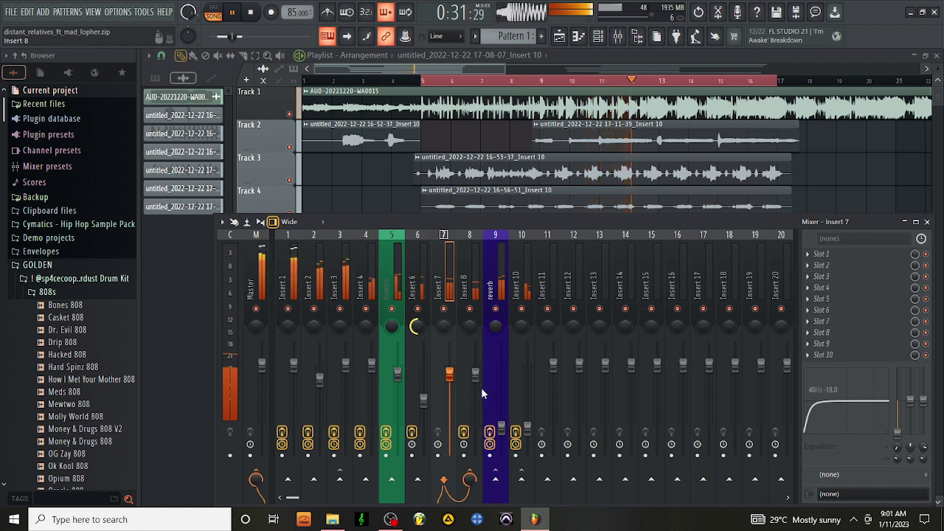
Rename Insert 10 as delays and give it the red color swatch
right_click(527, 311)
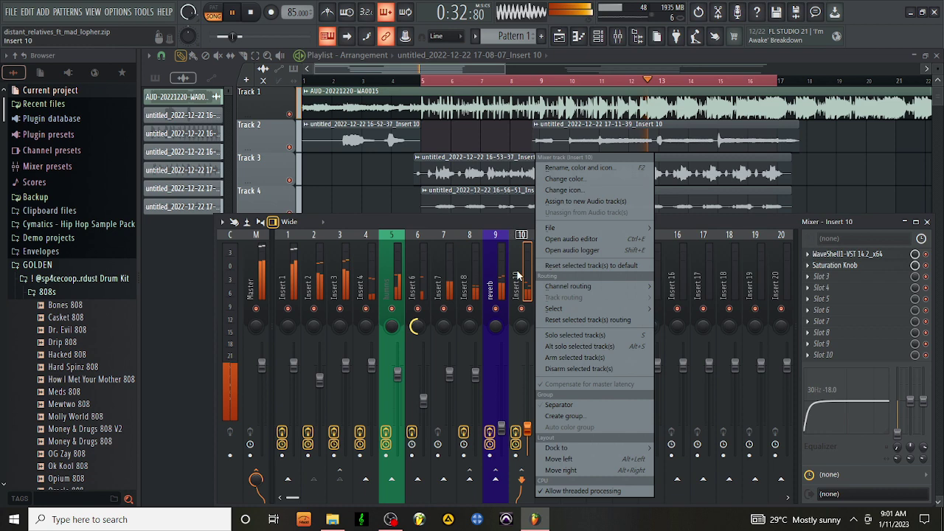
click(568, 172)
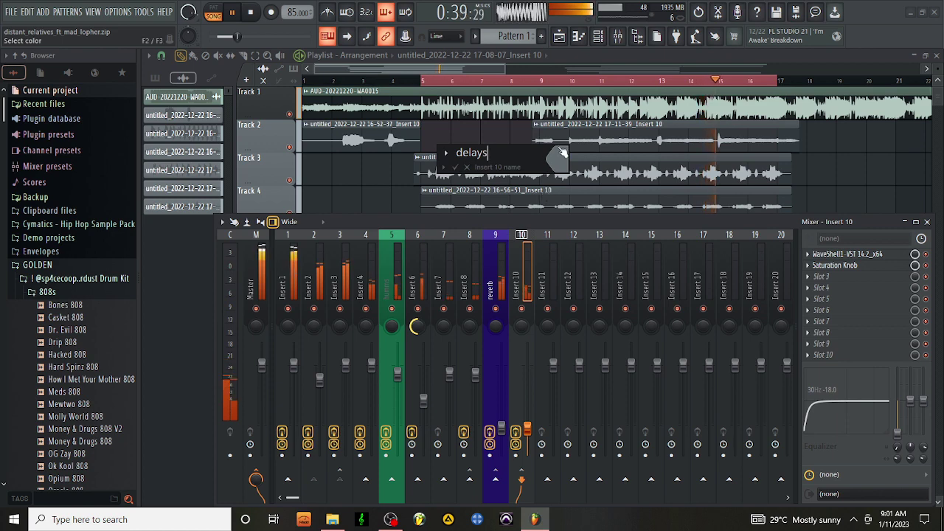
click(560, 159)
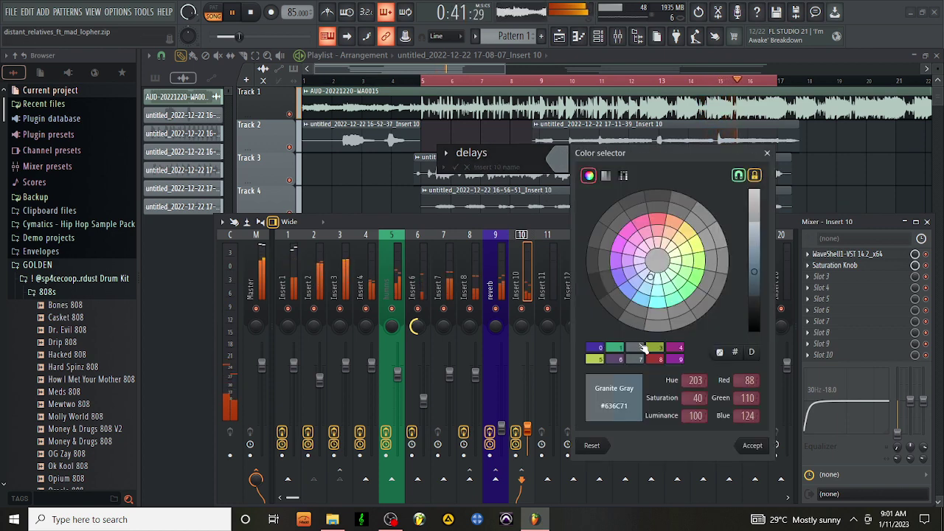
click(657, 359)
click(751, 446)
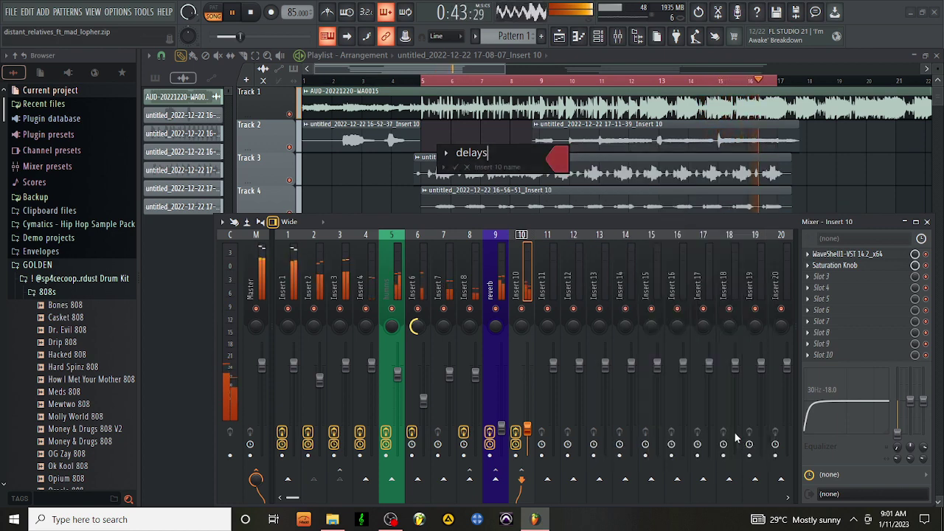
click(455, 168)
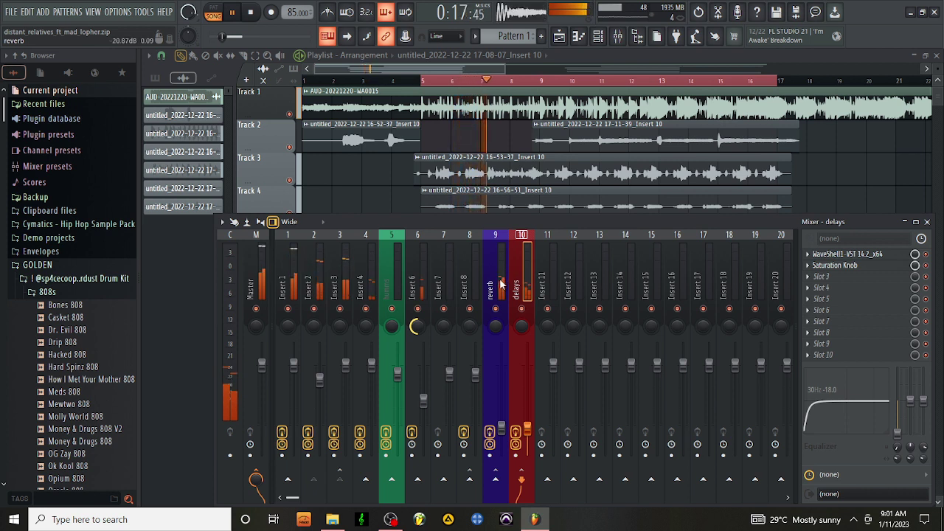
Reset Insert 4's volume to its default and set the low-cut frequency of its equalizer to 62 Hz
click(371, 293)
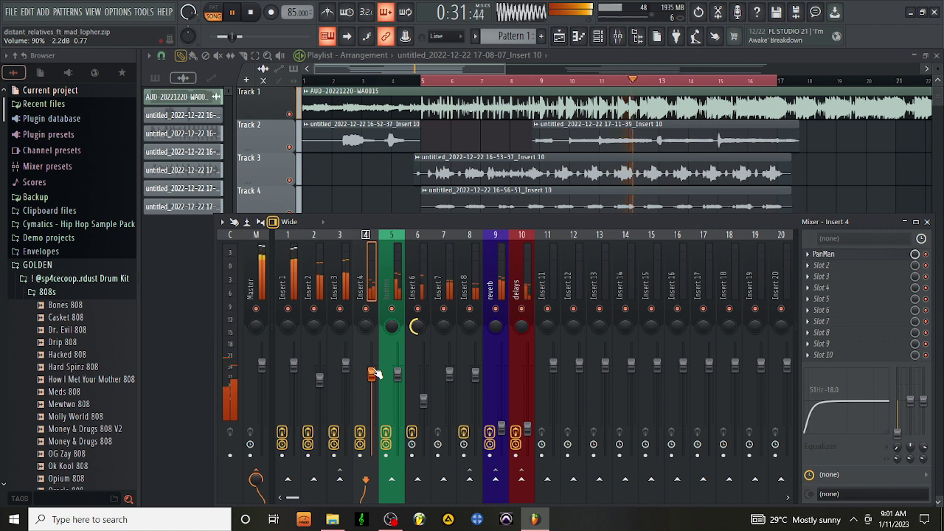
key(space)
key(space)
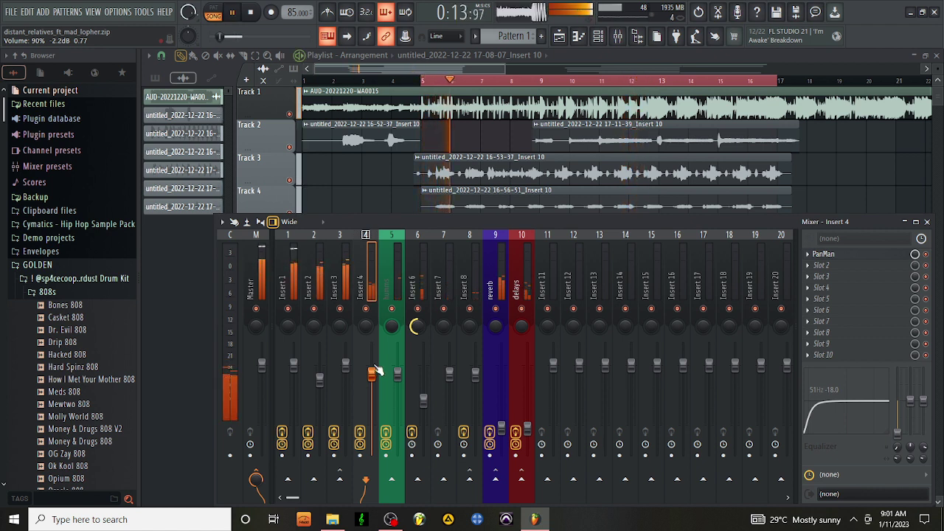
right_click(373, 364)
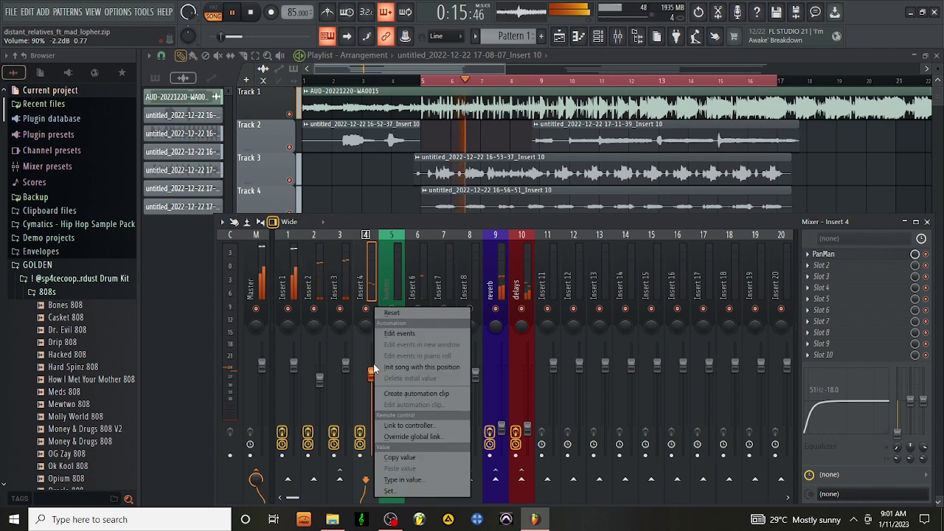
click(414, 311)
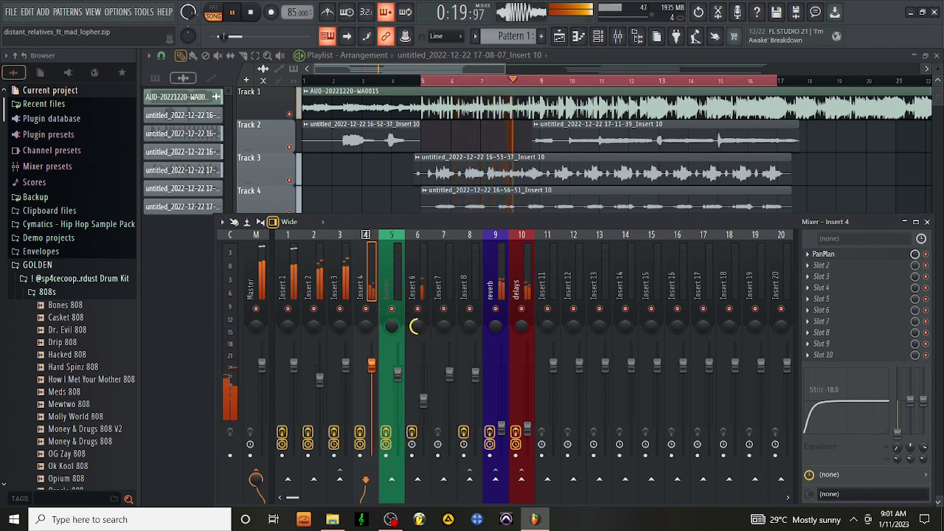
drag(897, 447, 896, 445)
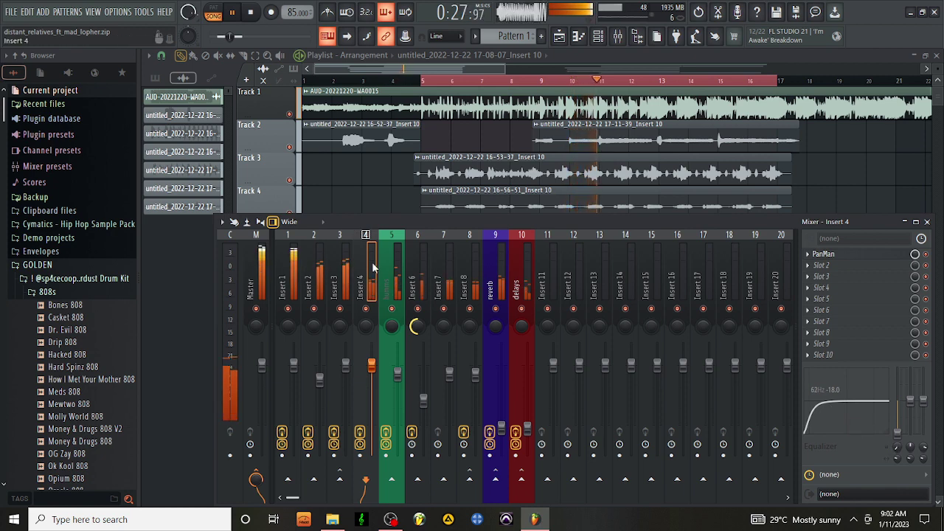
Restart playback, set the ValhallaVintageVerb predelay on the reverb insert to 10.84 ms and close the plugin
click(516, 284)
click(494, 285)
key(space)
key(space)
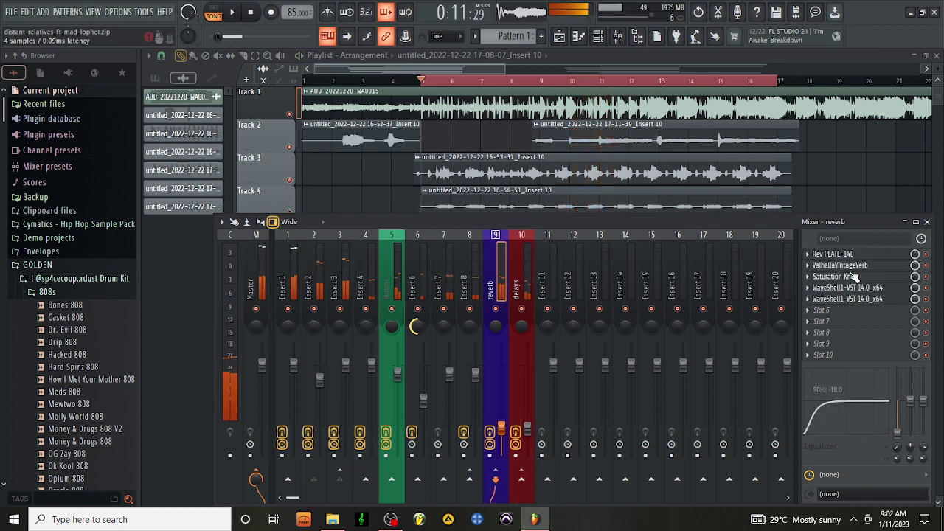
click(848, 266)
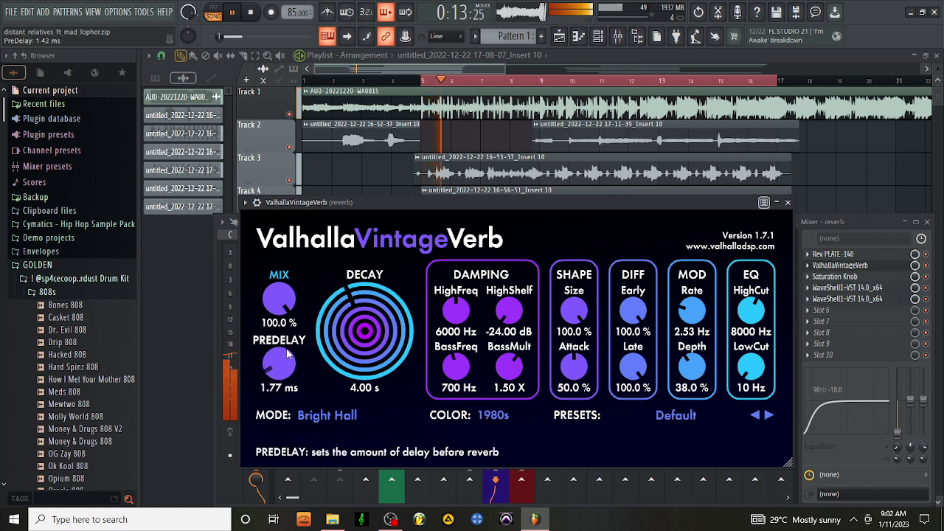
drag(288, 354, 294, 337)
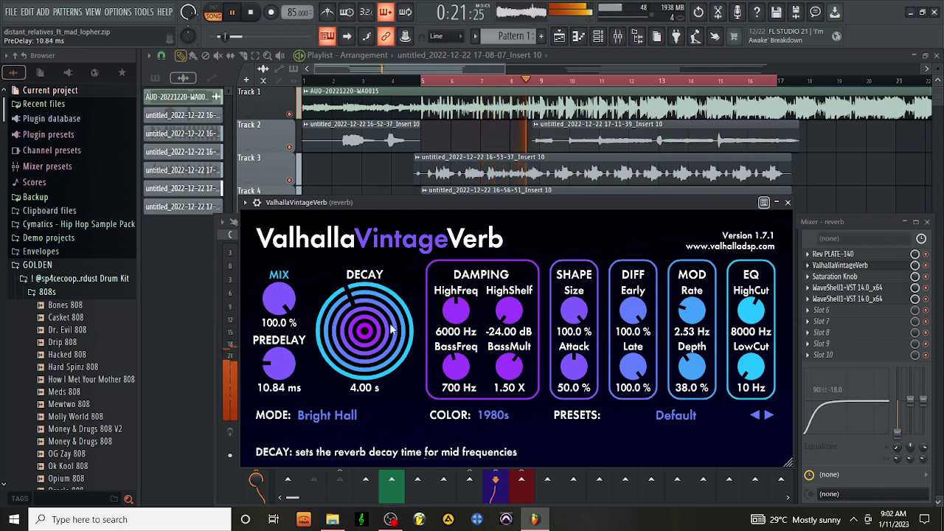
click(787, 202)
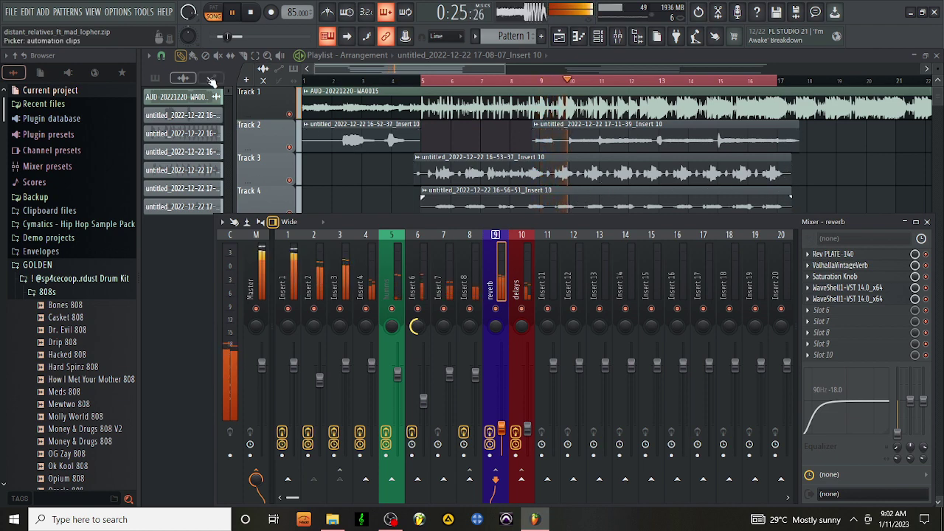
Set the playlist snap to Line and trim the ends of the clips on Tracks 3, 4 and 5 to about one beat past bar 17
click(161, 55)
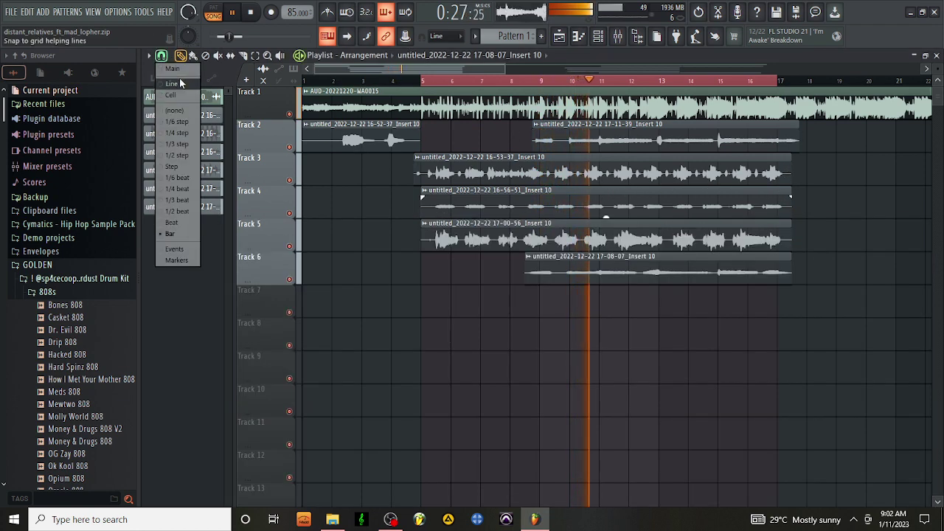
click(178, 79)
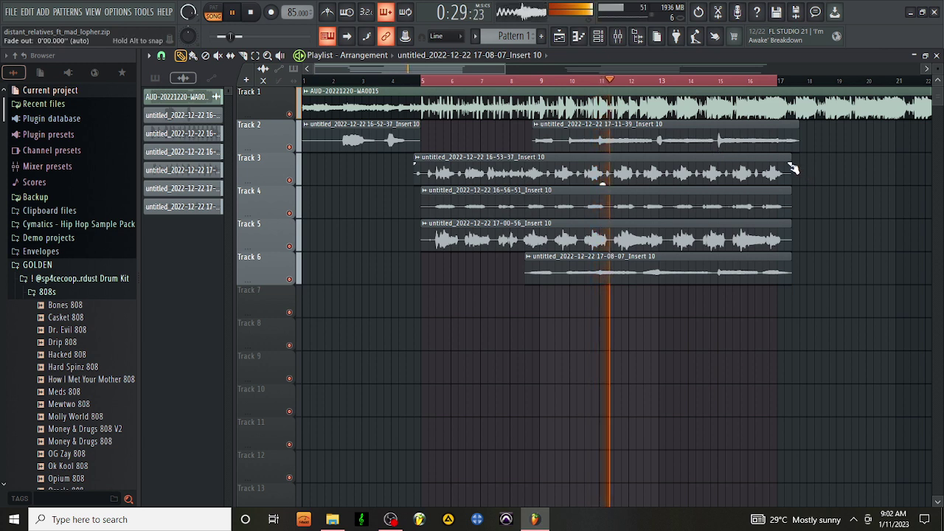
drag(794, 168, 785, 156)
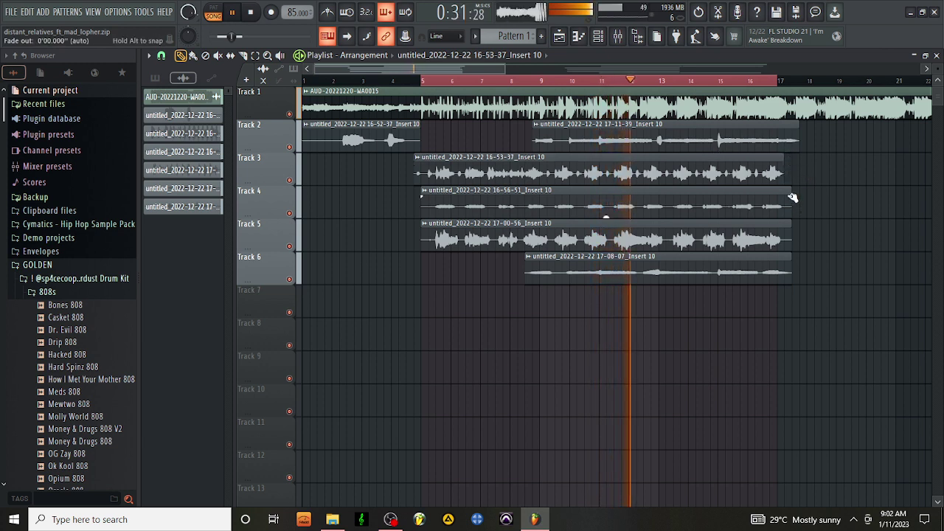
drag(793, 195, 783, 221)
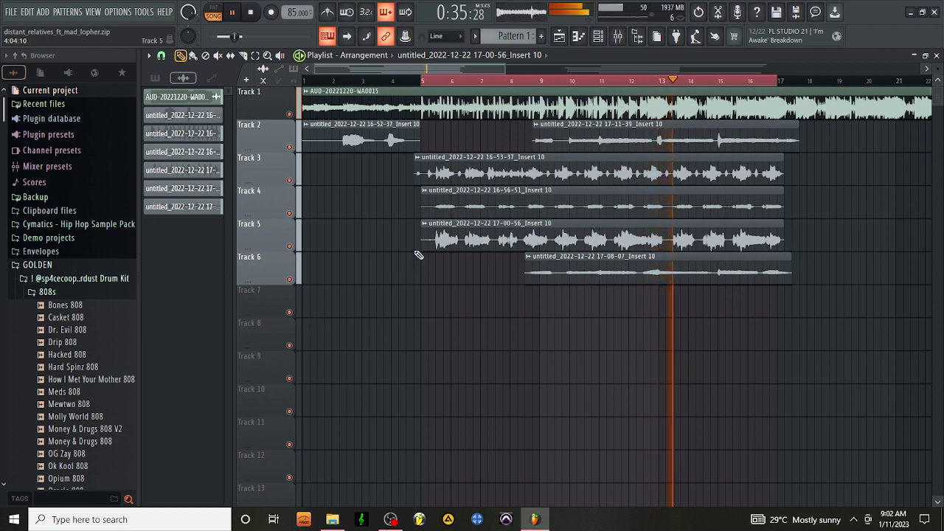
Trim the starts of the vocal clips on Tracks 5 and 4 to the second beat of bar 5
drag(422, 225, 428, 228)
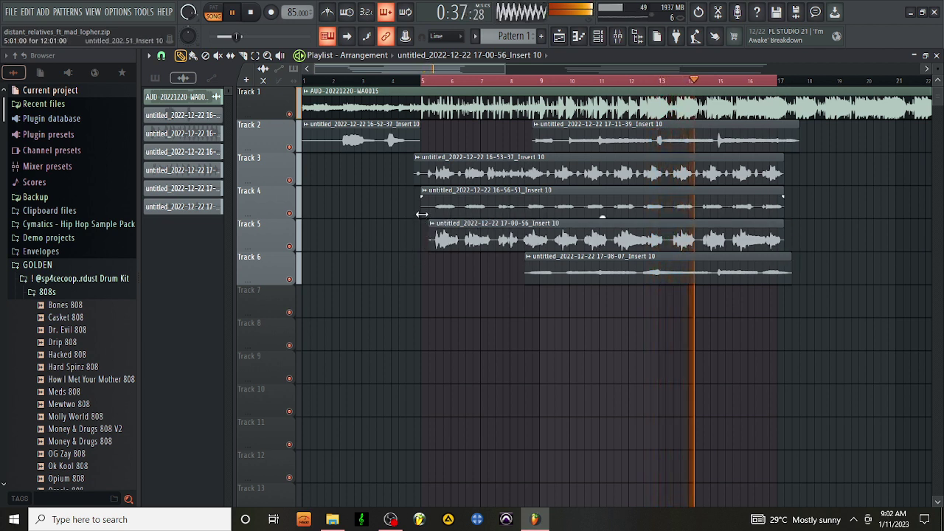
drag(422, 196, 431, 199)
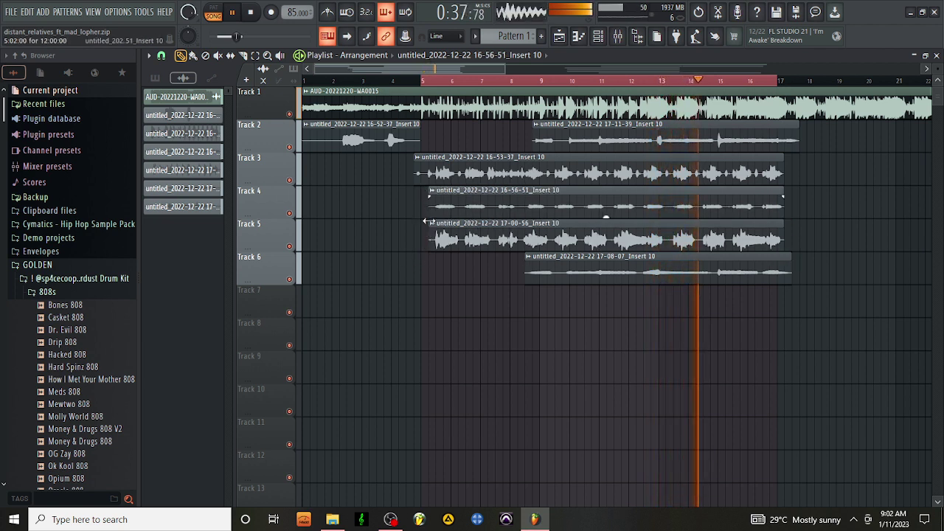
Clear the looped time selection, restart playback from the beginning of the song and return to the Draw tool
click(254, 55)
click(334, 94)
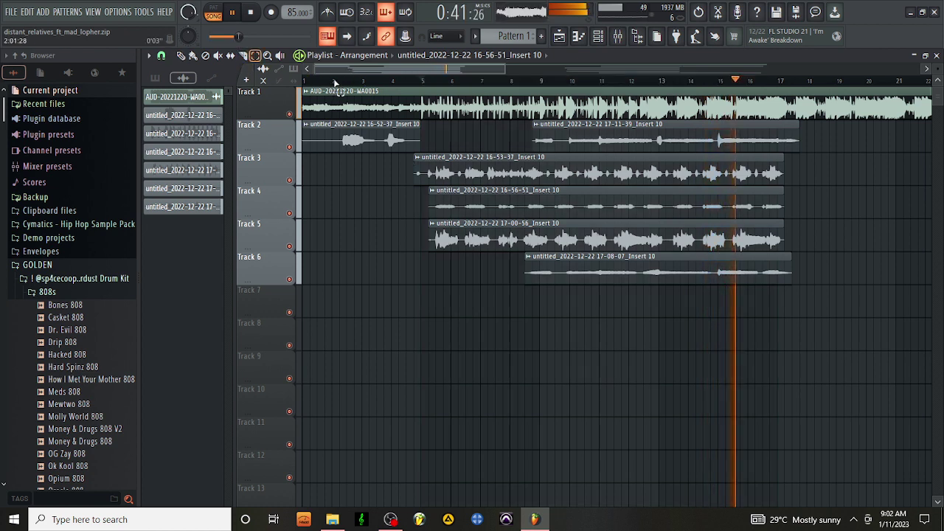
click(250, 22)
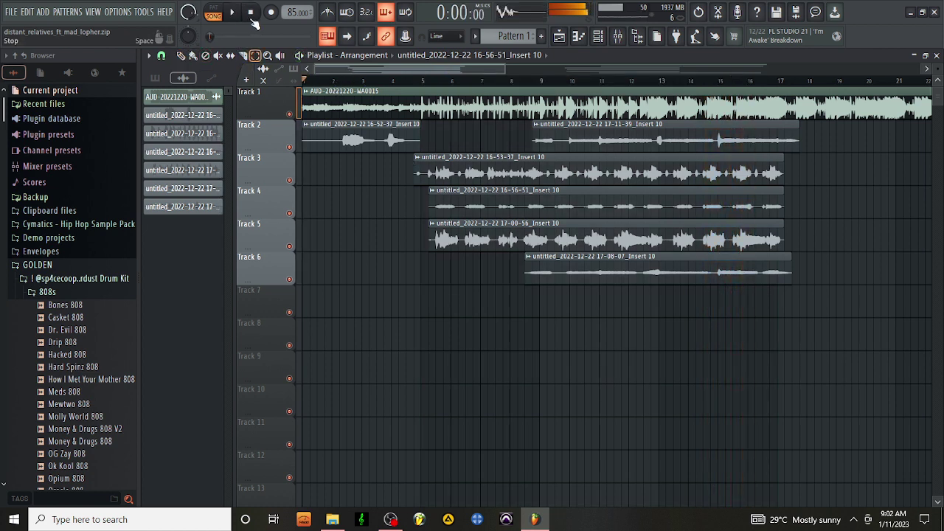
key(space)
click(180, 57)
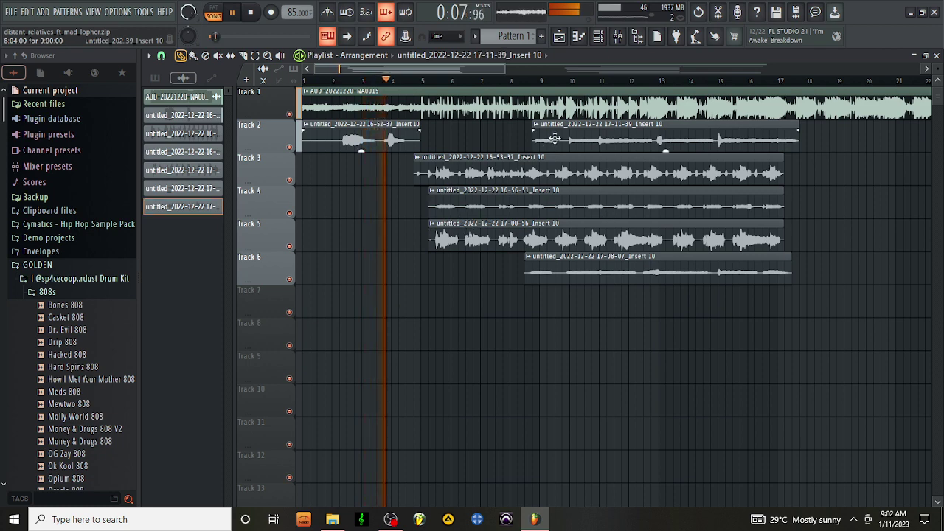
double_click(383, 138)
key(Escape)
double_click(383, 138)
key(space)
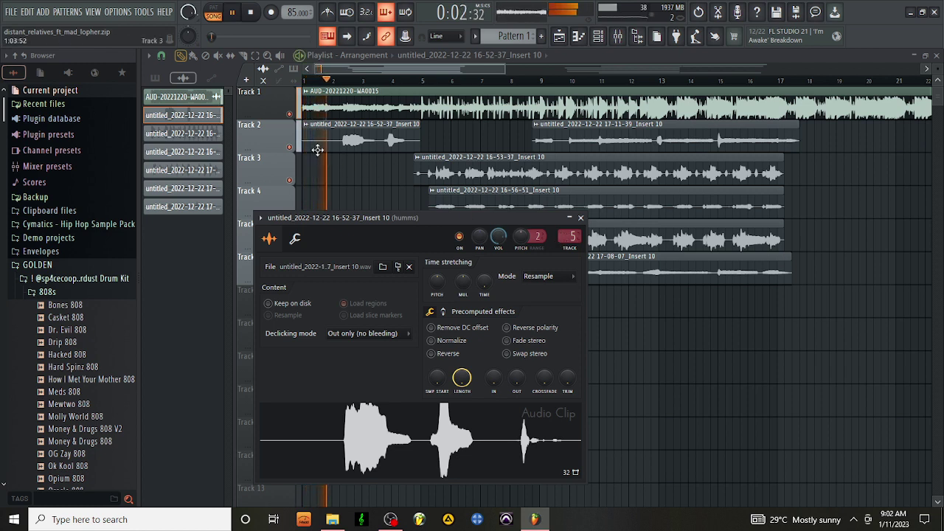
key(Escape)
Trim the silent start of the first clip on Track 2 to just before its first waveform, shortly after bar 2
drag(301, 146, 343, 168)
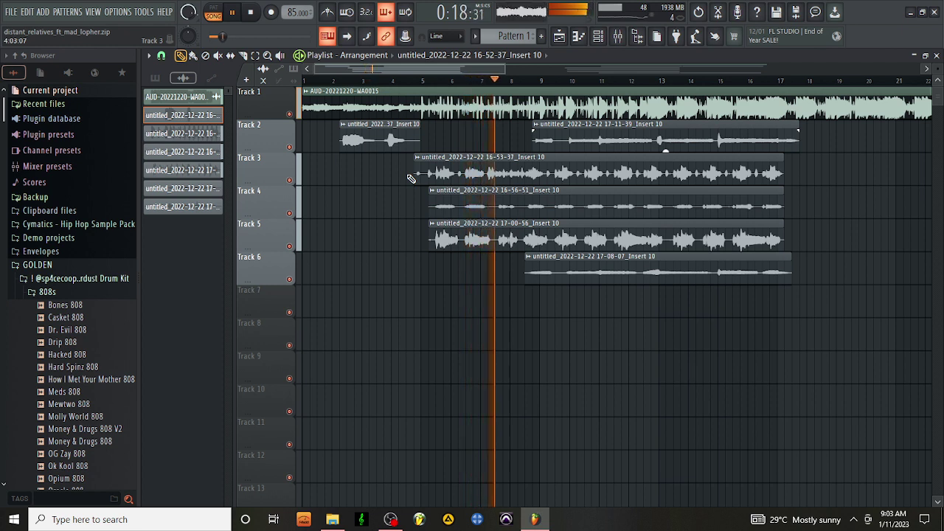
Solo Track 5 to hear its vocal alone, and bring all the other tracks back in
click(290, 247)
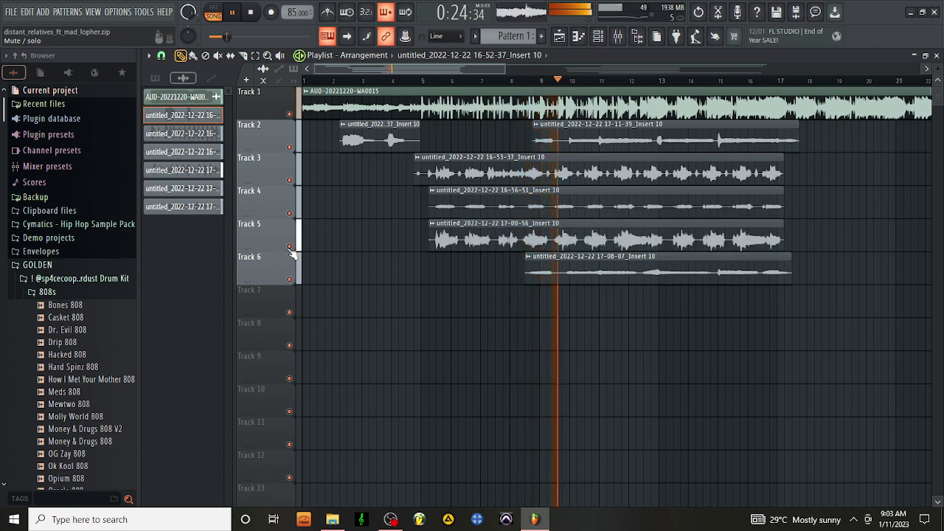
click(289, 247)
right_click(290, 247)
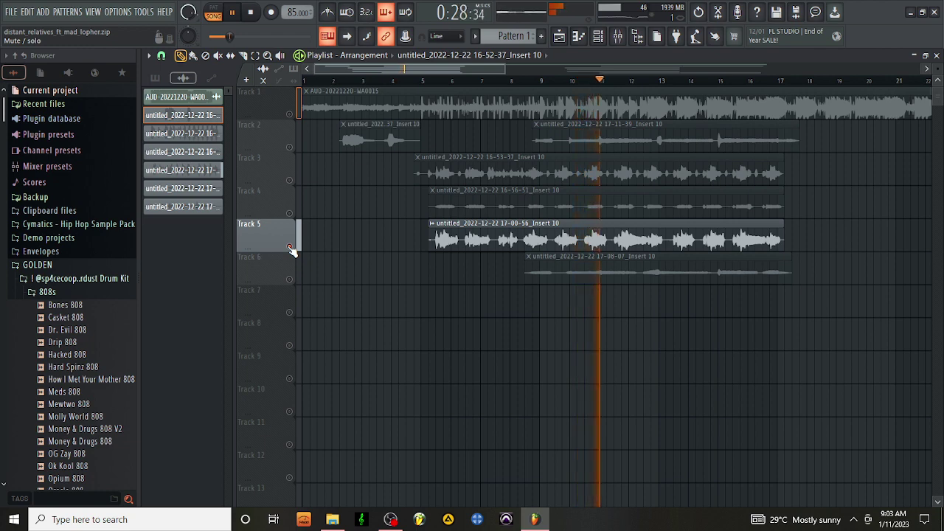
right_click(290, 247)
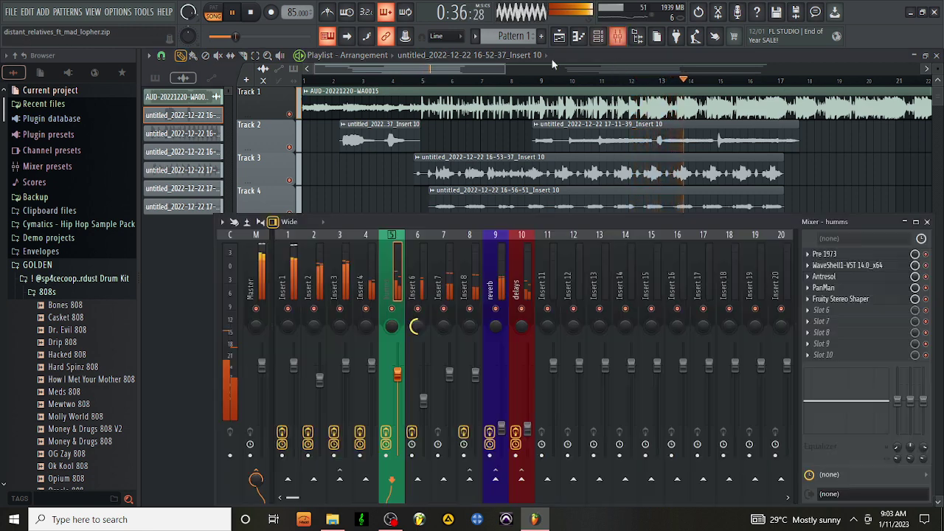
Set the channel volume of the Track 1 beat clip to about 79% and restart the song
click(617, 36)
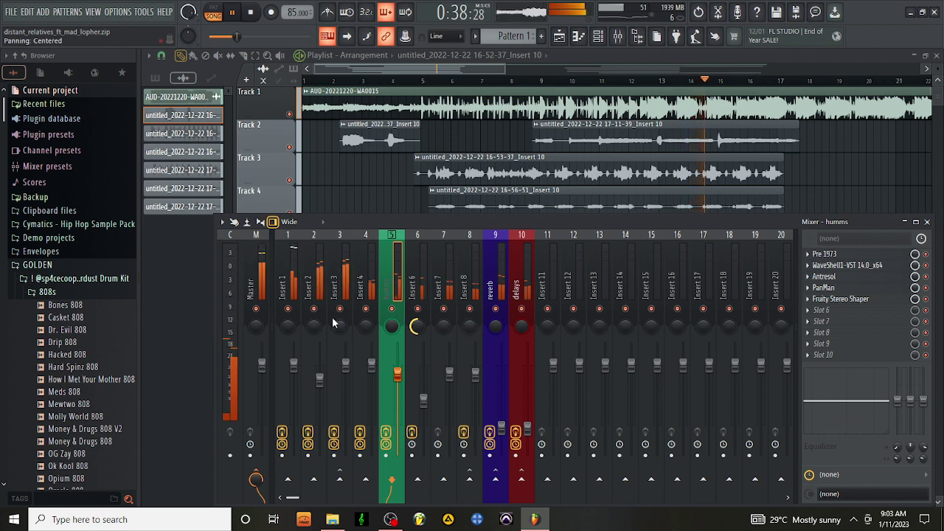
click(443, 116)
double_click(443, 116)
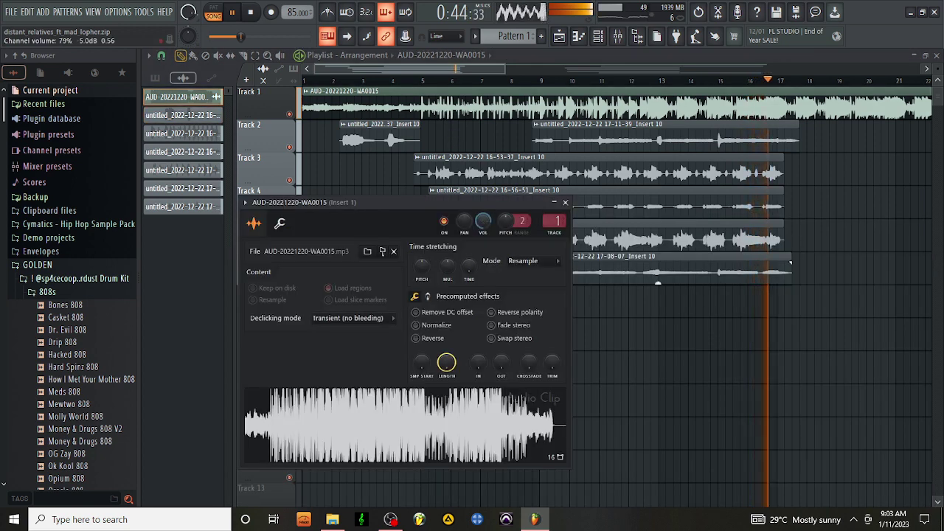
key(space)
key(space)
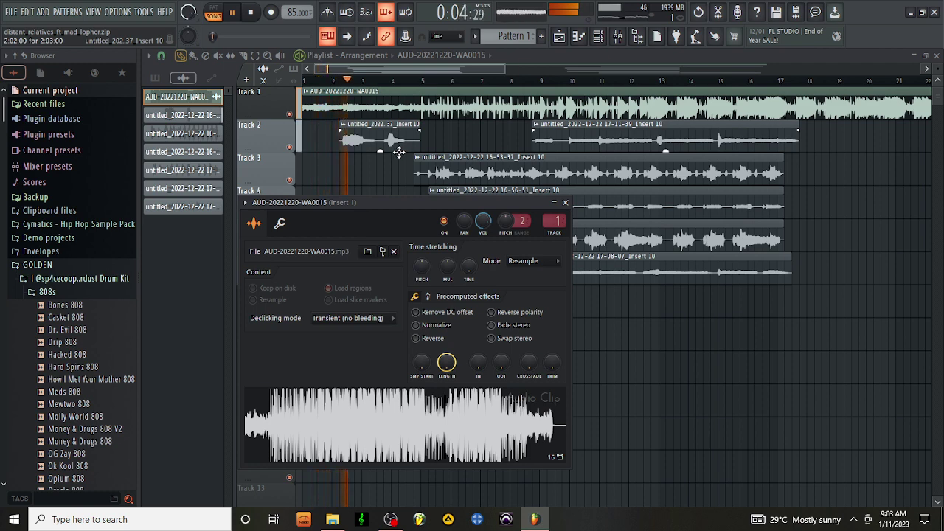
key(Escape)
key(space)
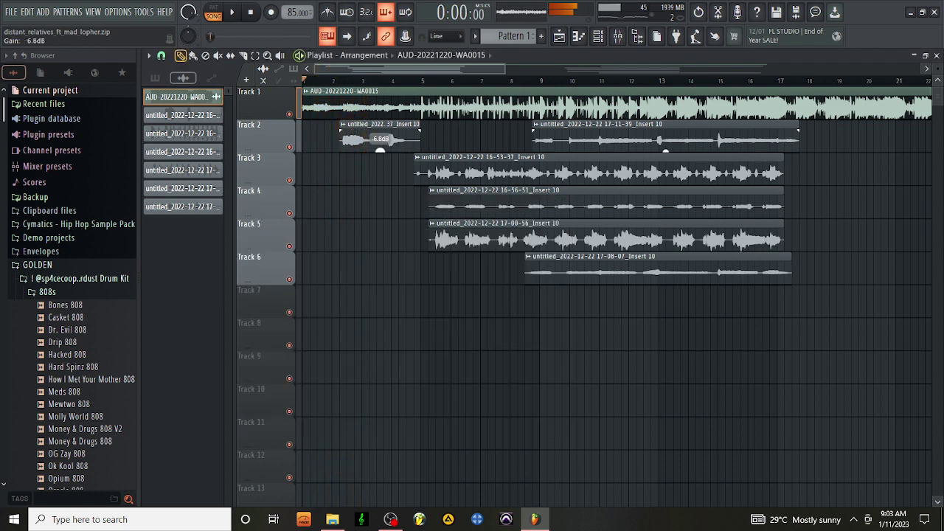
Lower the gain of the first Track 2 clip to about -7.8 dB and trim its end back to mid bar 4
key(space)
drag(380, 150, 380, 155)
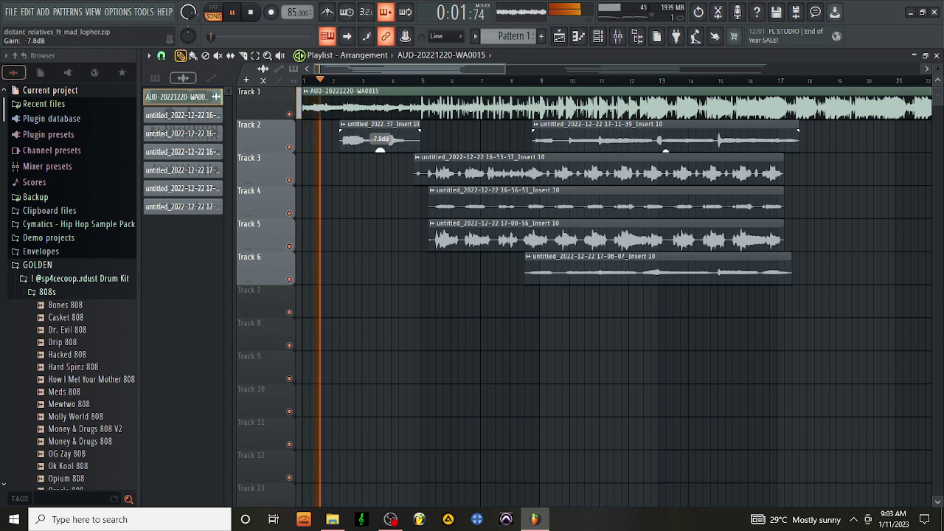
drag(380, 154, 381, 151)
drag(420, 125, 405, 124)
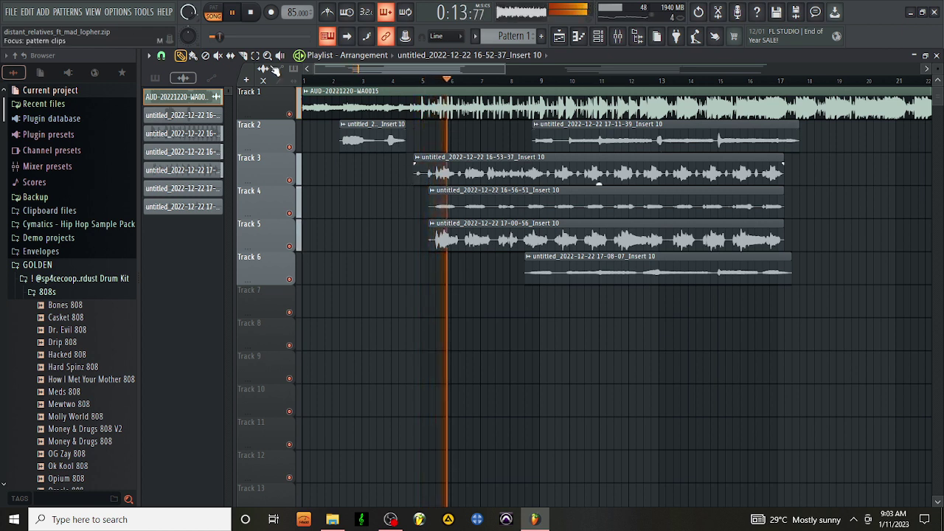
Slice the first Track 3 clip just before the start of the Track 4 clip and restart playback from the beginning
click(242, 55)
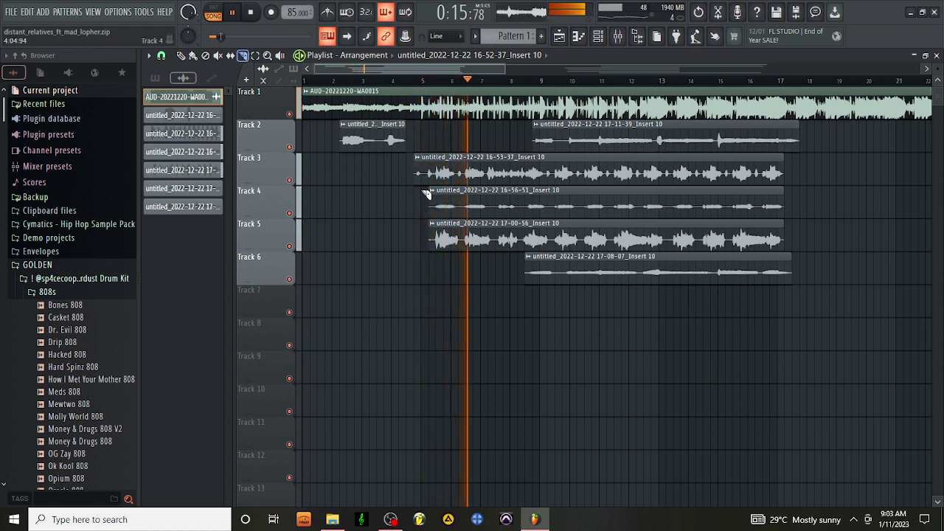
drag(418, 193, 436, 158)
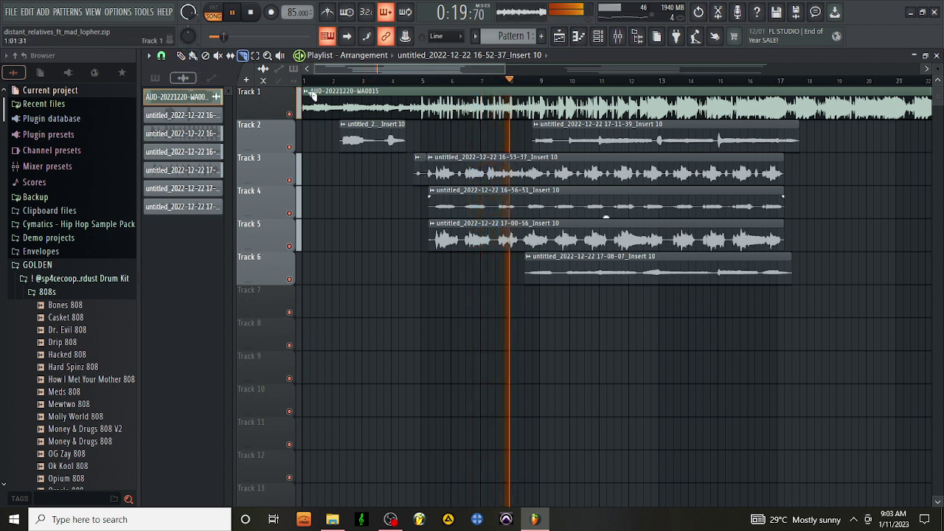
key(space)
key(space)
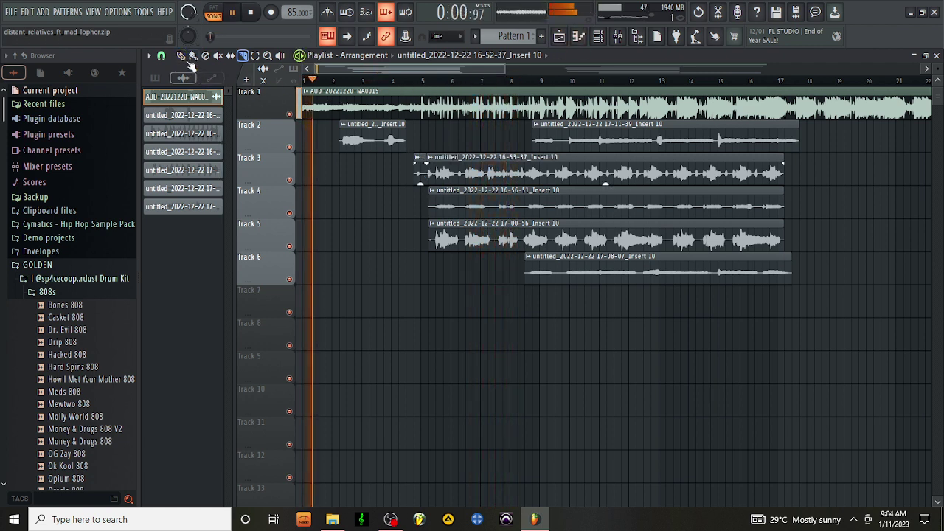
Make the short first slice on Track 3 unique and lower its gain to about -6.3 dB
click(416, 157)
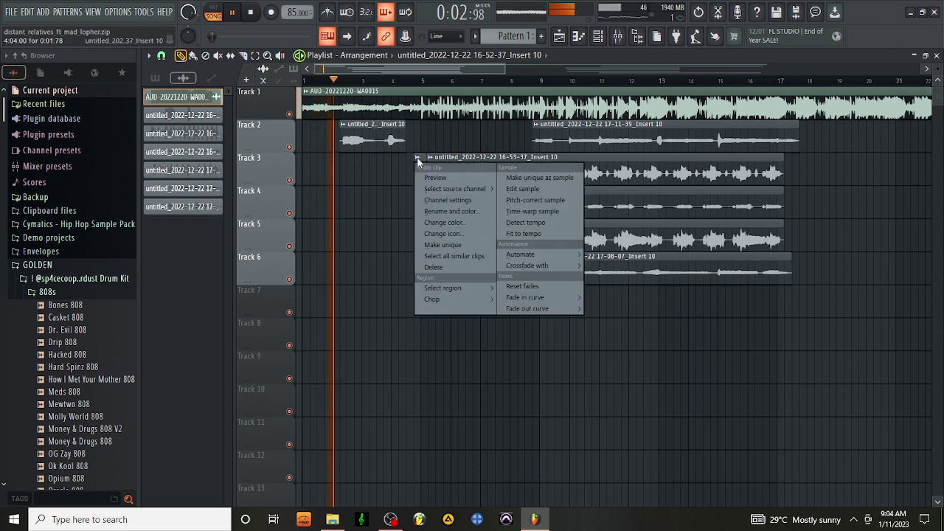
click(434, 243)
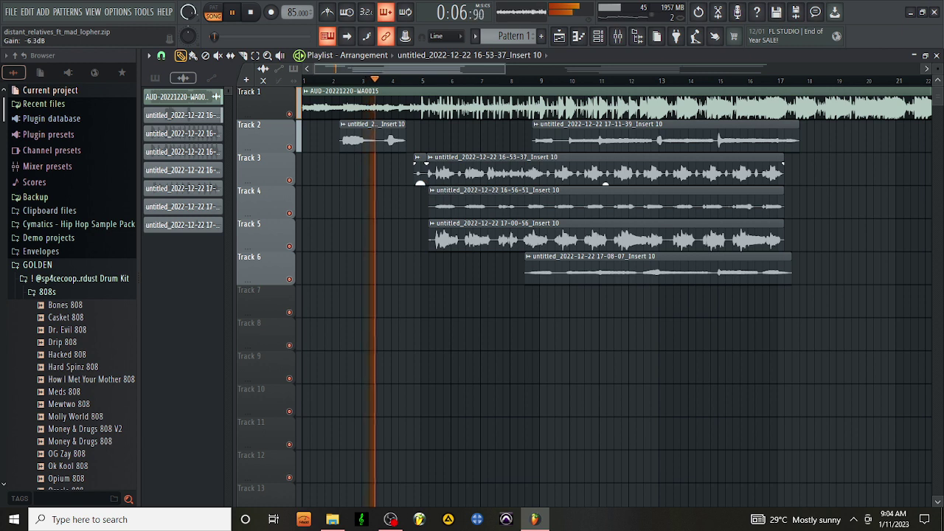
drag(420, 184, 421, 185)
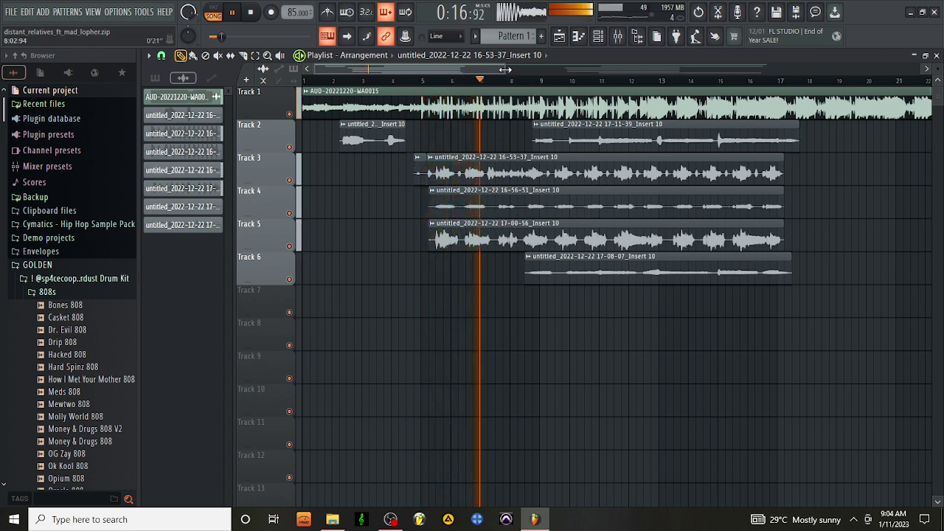
Listen through the full arrangement from just before bar 5 and check the Insert 7 level in the mixer
drag(507, 68, 767, 86)
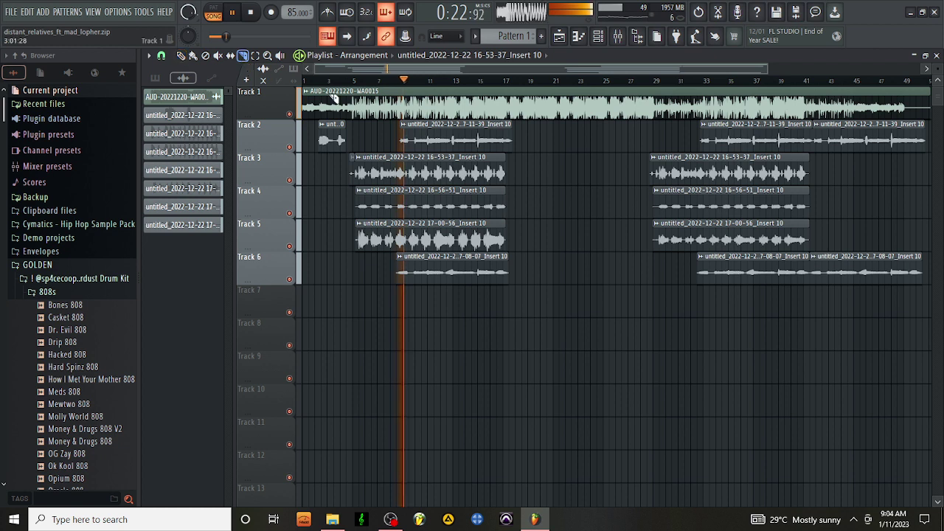
key(e)
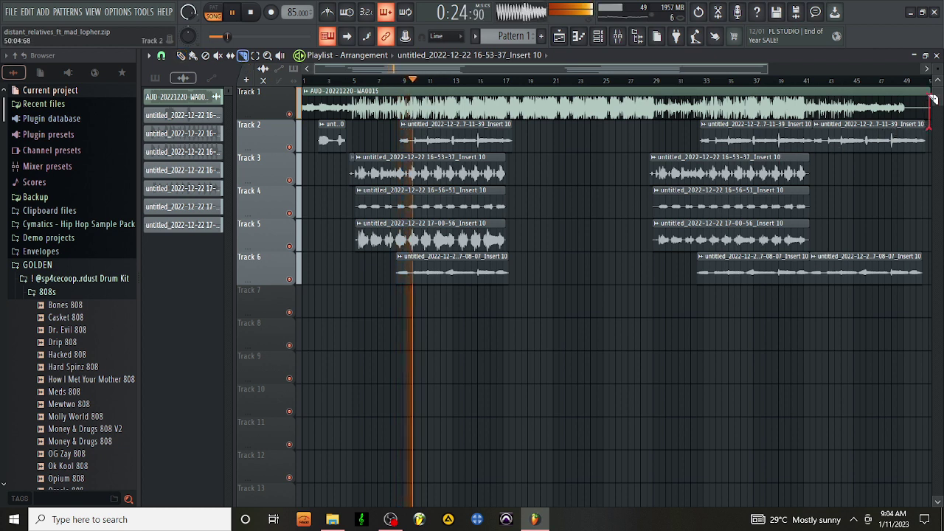
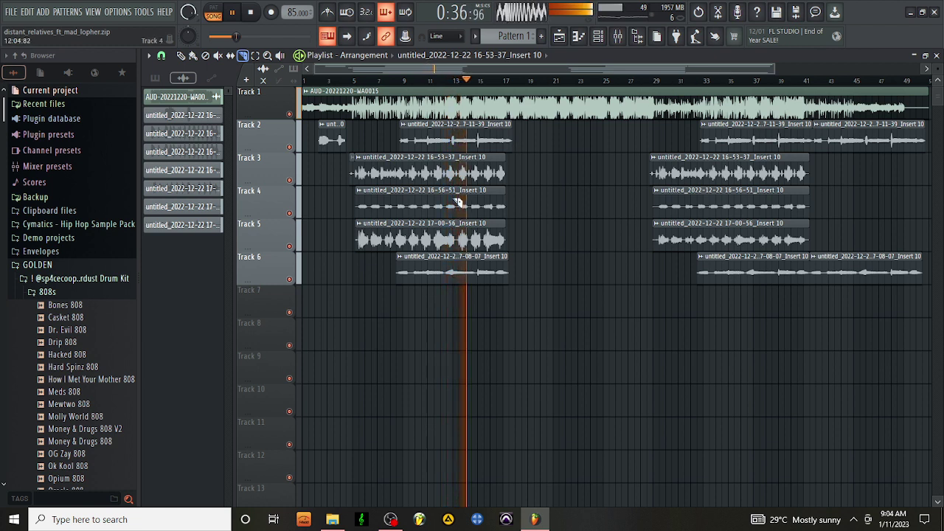
click(620, 41)
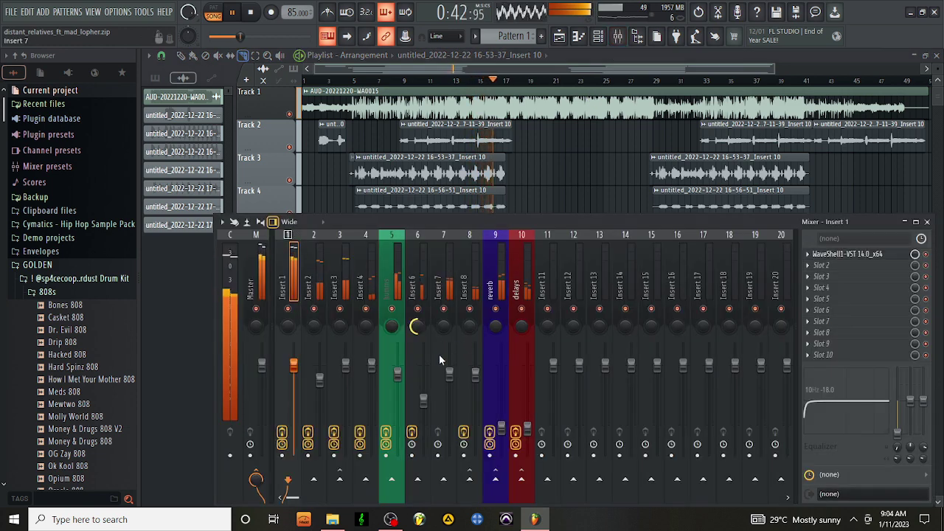
click(450, 252)
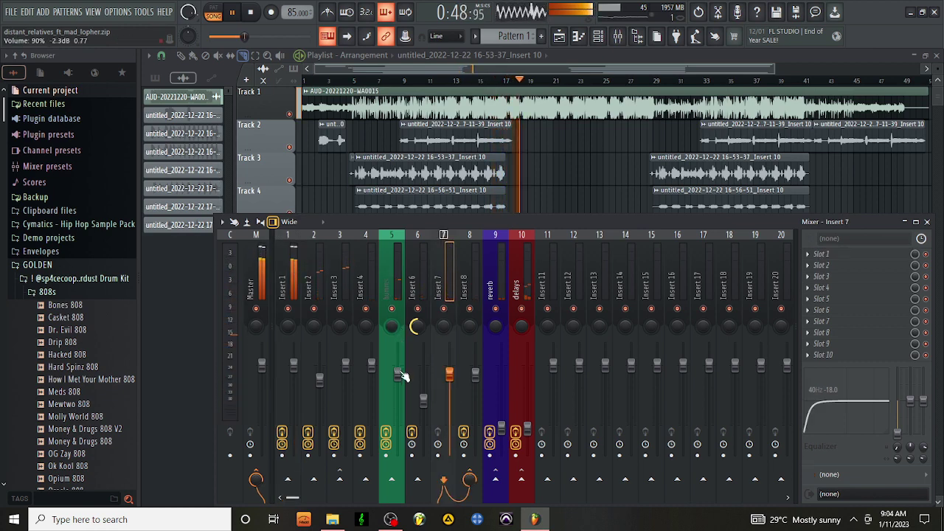
key(space)
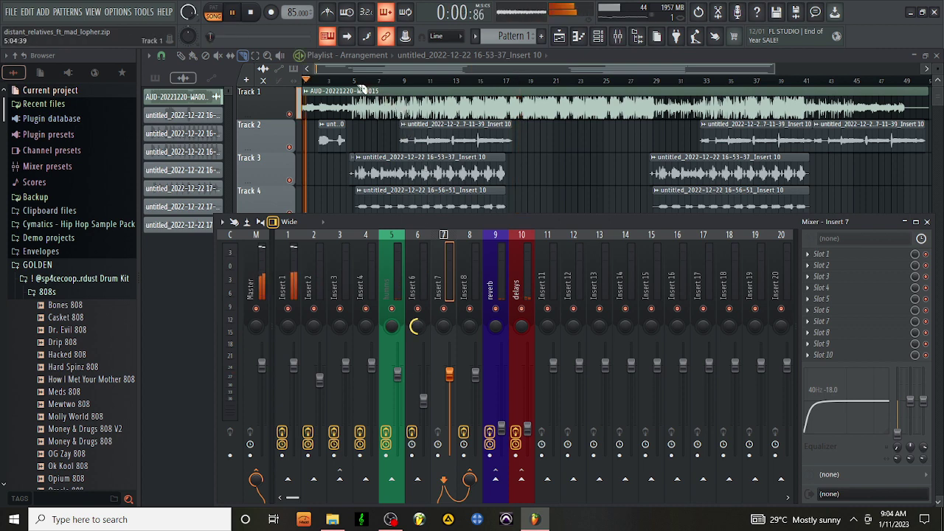
click(348, 80)
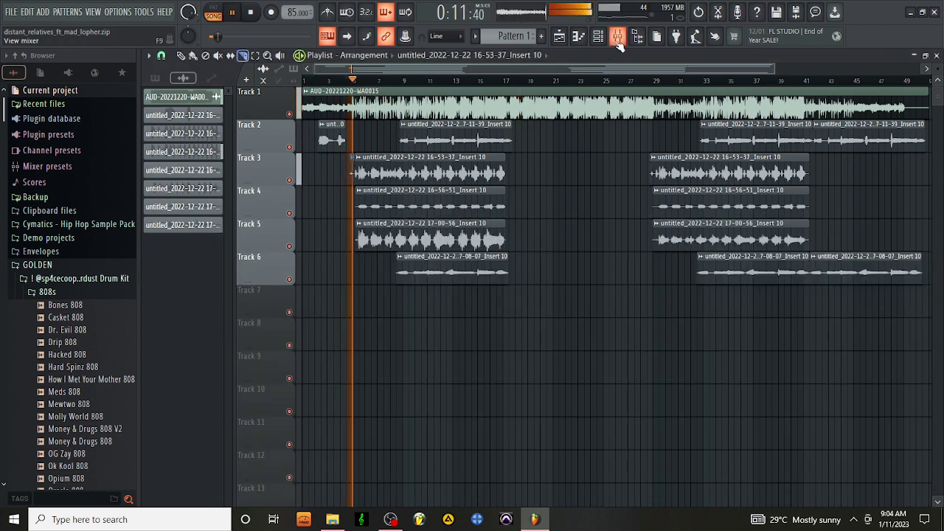
key(F9)
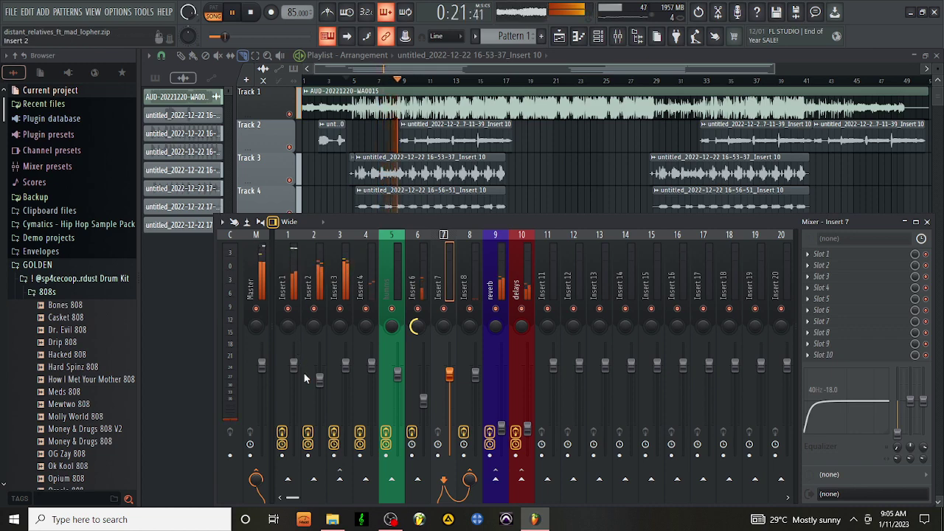
Set the Revival module's thickness to 1.20 in the Virtual Mix Rack on Insert 2
click(322, 270)
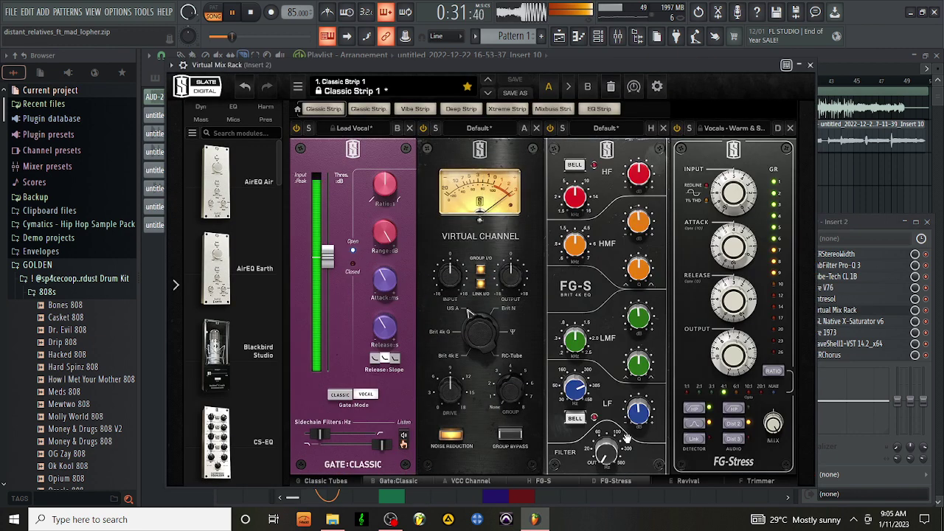
click(687, 480)
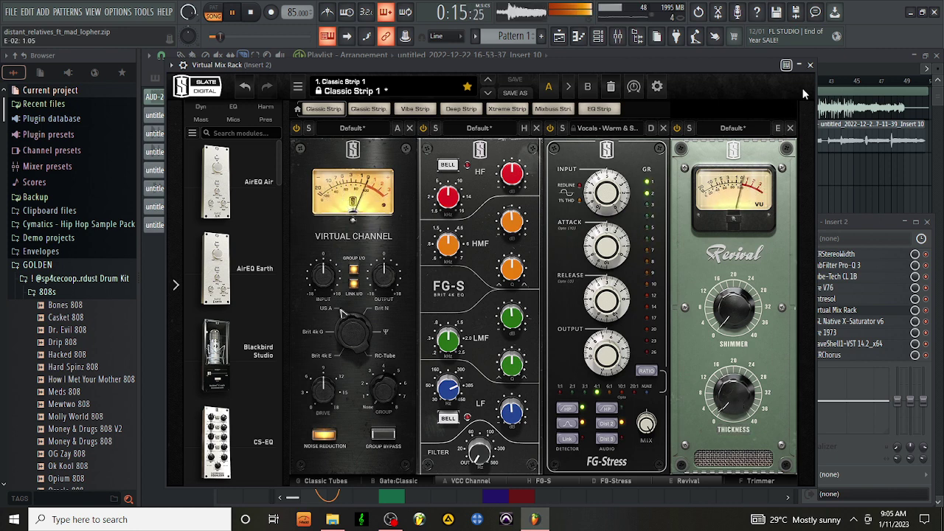
click(809, 65)
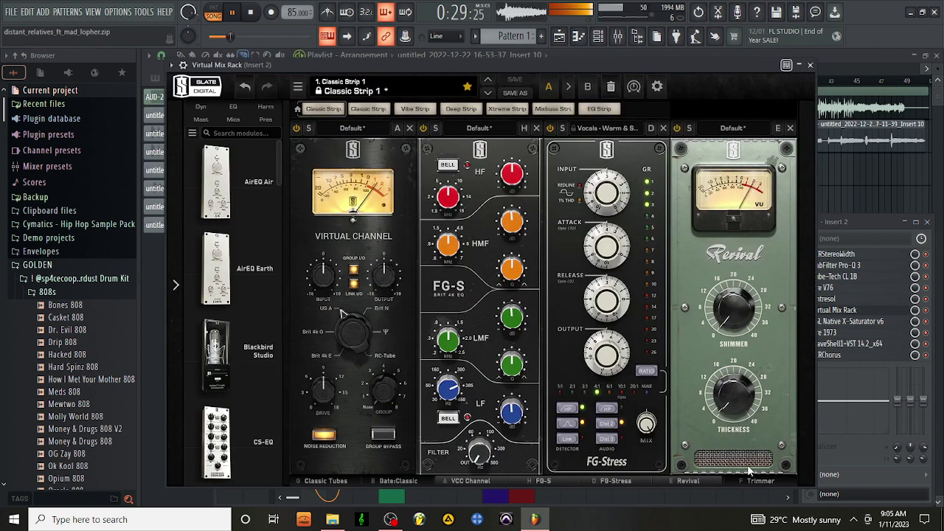
mouse_move(731, 393)
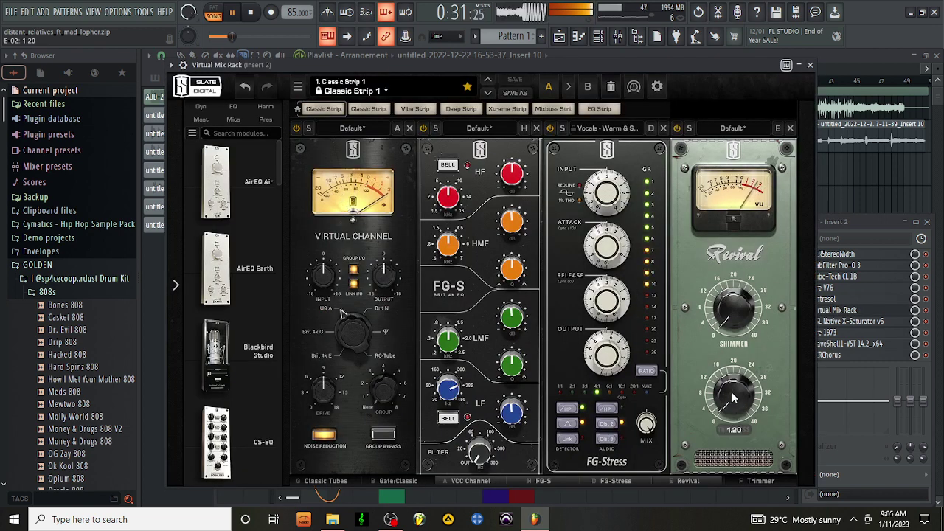
click(810, 65)
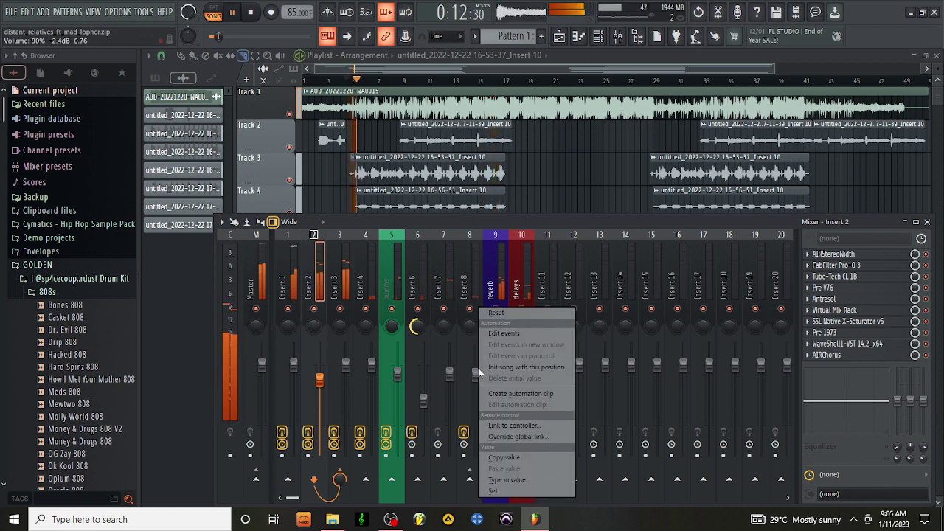
Reset the Insert 8 fader to 100% and set the Insert 7 fader slightly below full volume
right_click(480, 308)
click(514, 317)
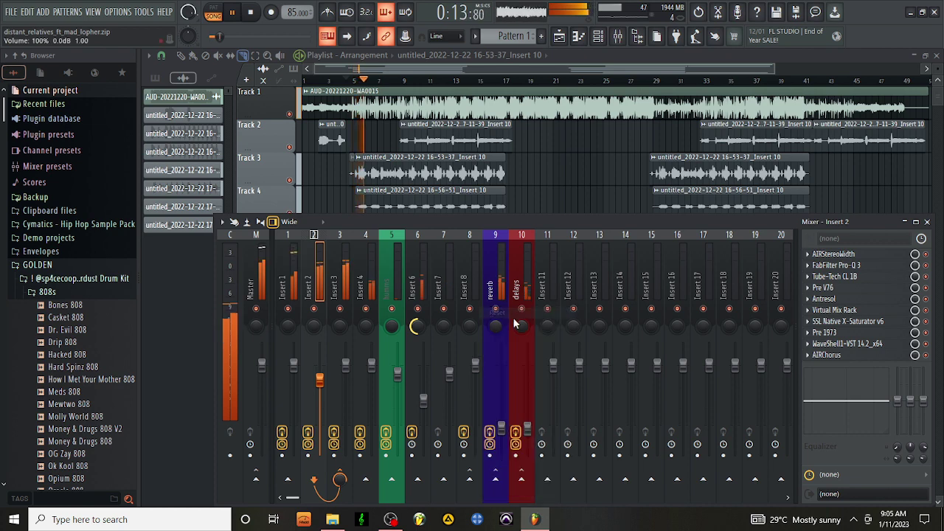
right_click(451, 377)
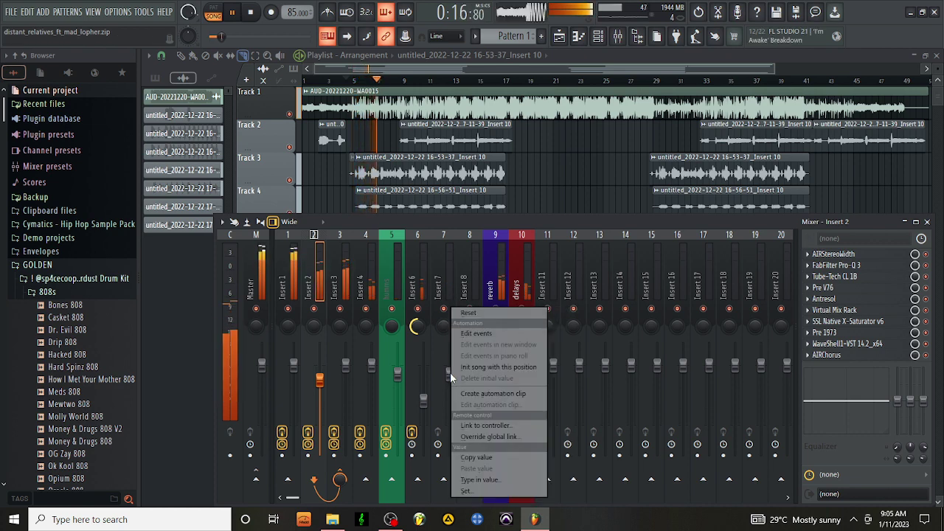
click(491, 312)
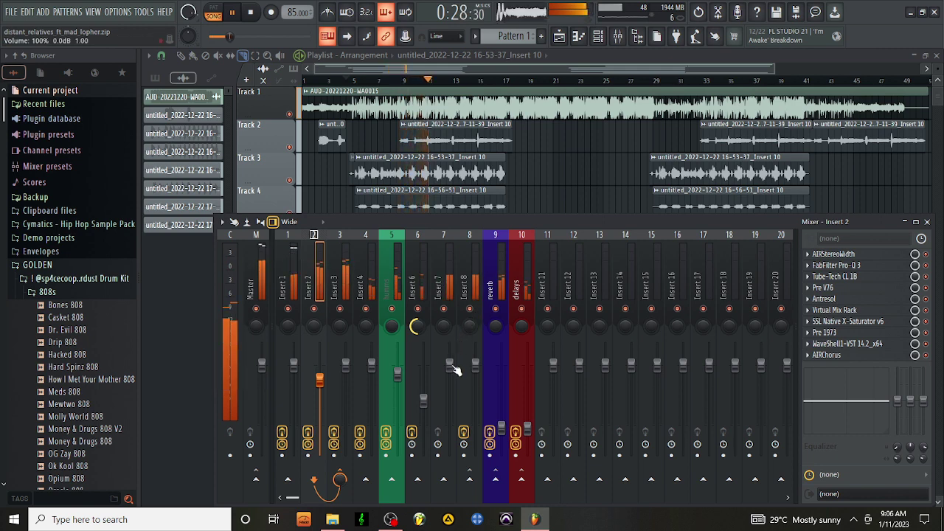
drag(449, 365, 449, 369)
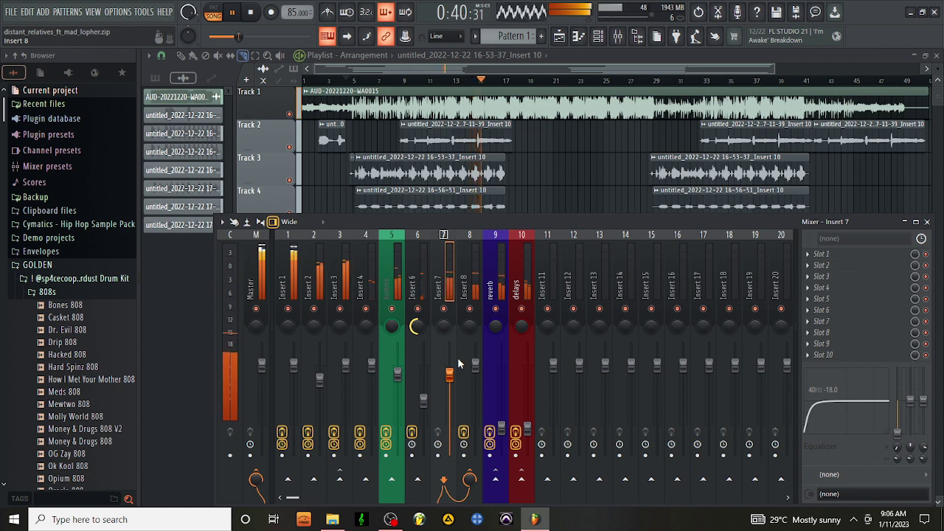
Check the beat's level on Insert 1 and play the song from the beginning to review the mix
click(291, 277)
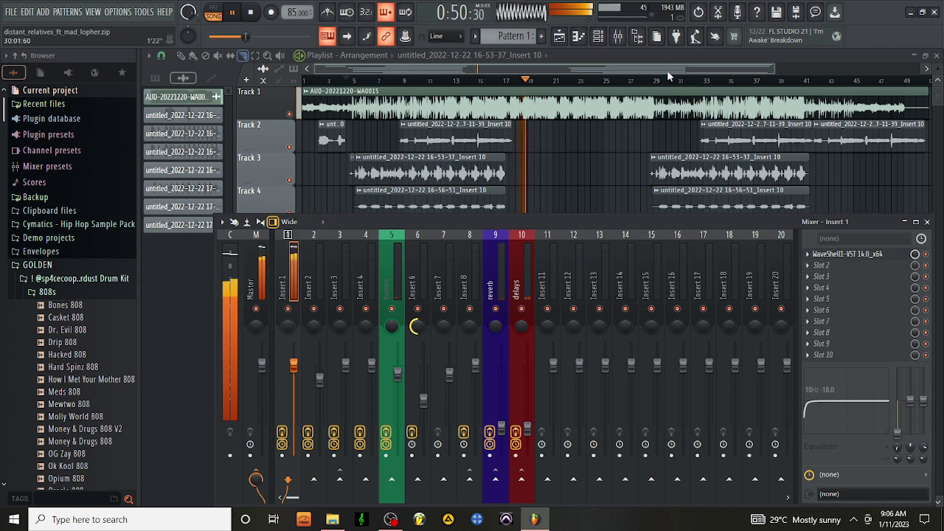
key(F9)
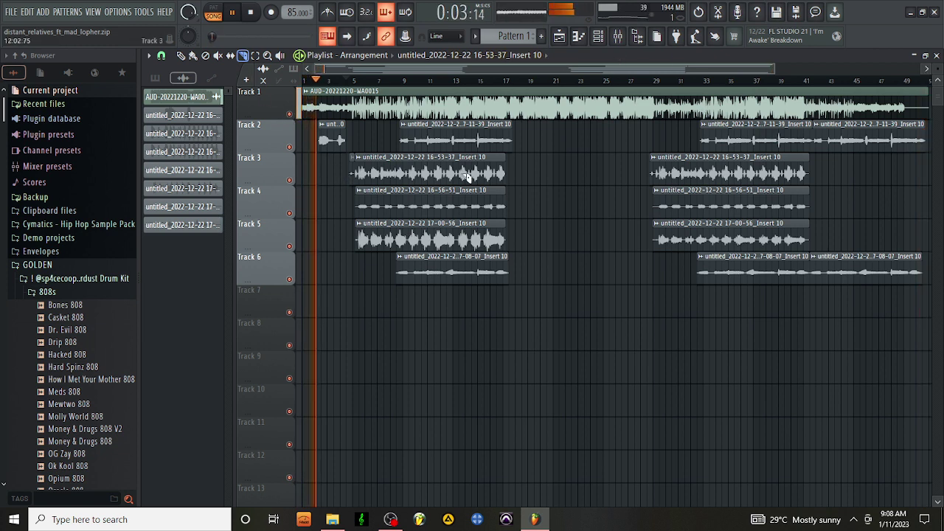
click(621, 42)
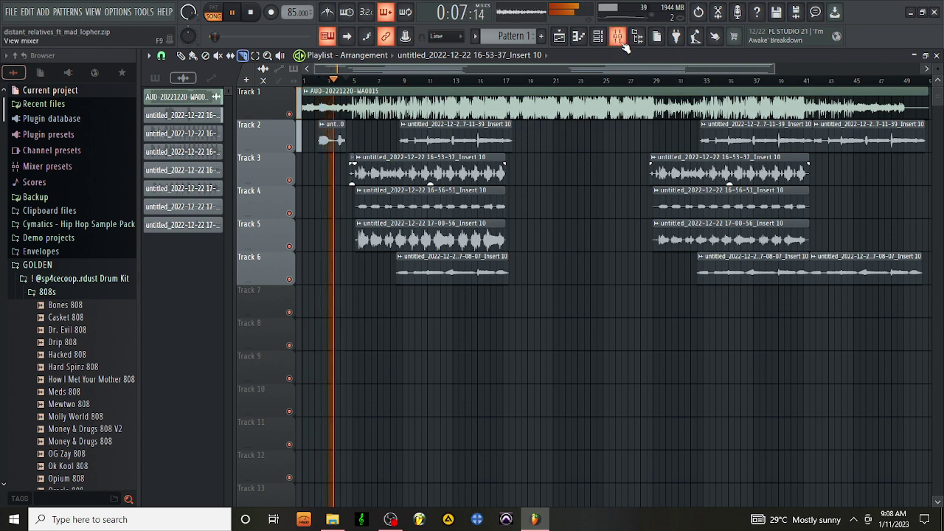
Load the Waves OneKnob Filter Stereo plugin from WaveShell1-VST 14.0 into the first effect slot of the Master track
click(262, 271)
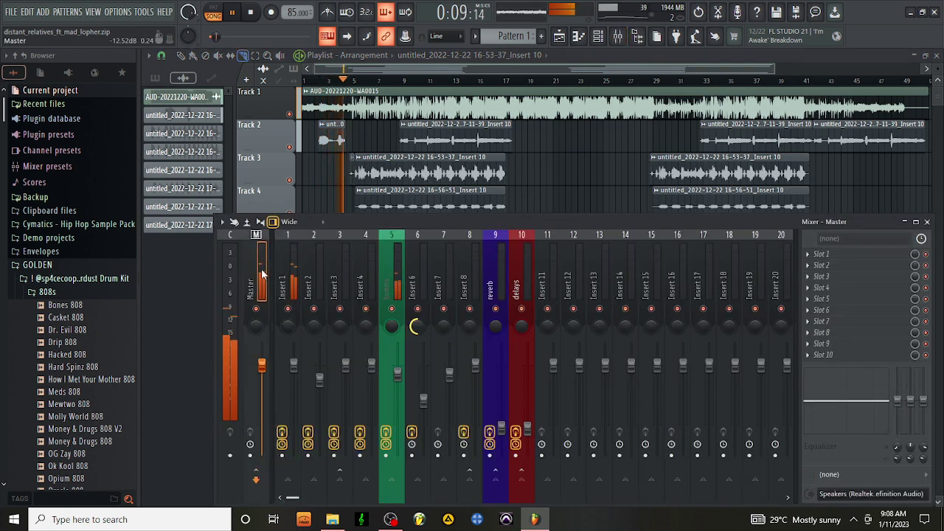
click(831, 253)
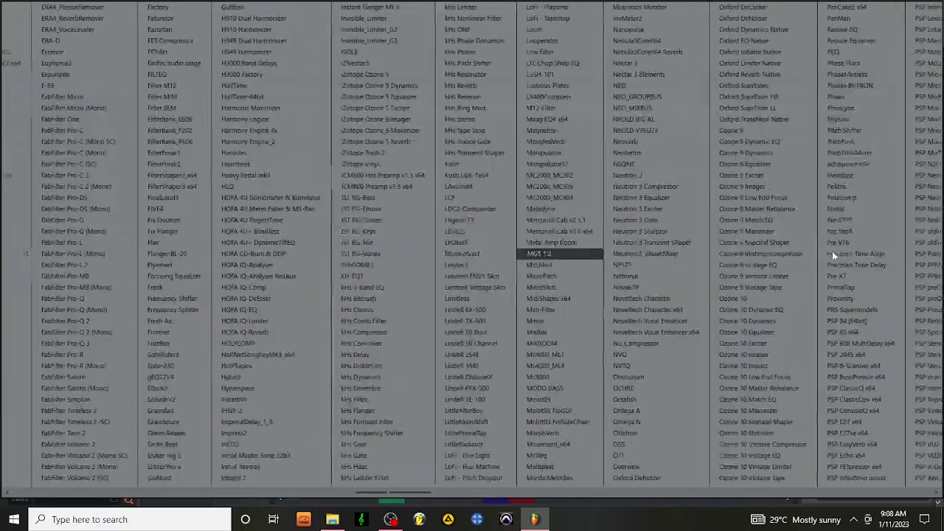
scroll(832, 251, down, 10)
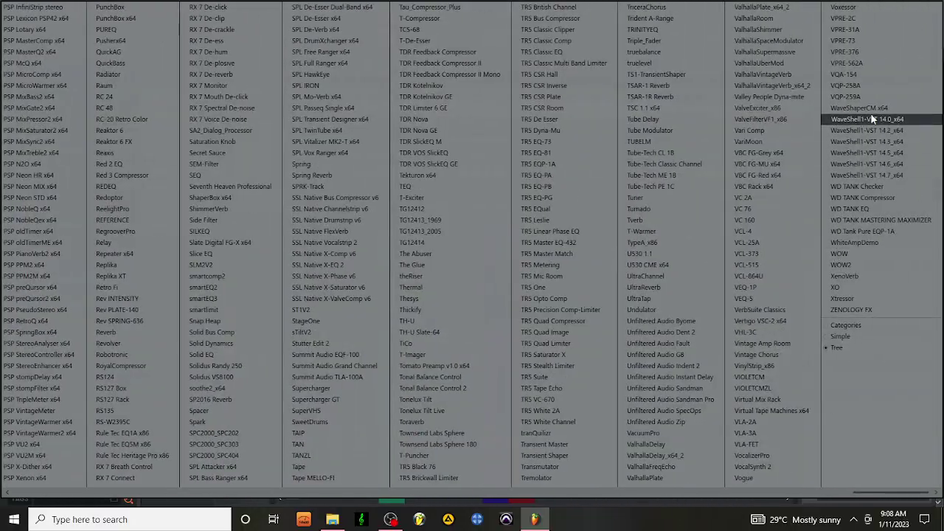
click(870, 119)
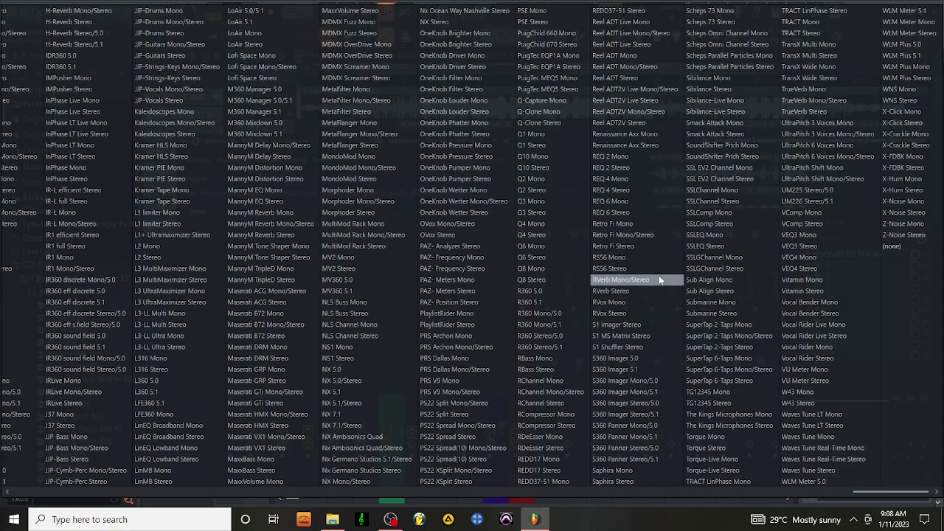
click(467, 90)
Turn the OneKnob Filter on the Master down to about 4 and return to the mixer
drag(266, 251, 266, 234)
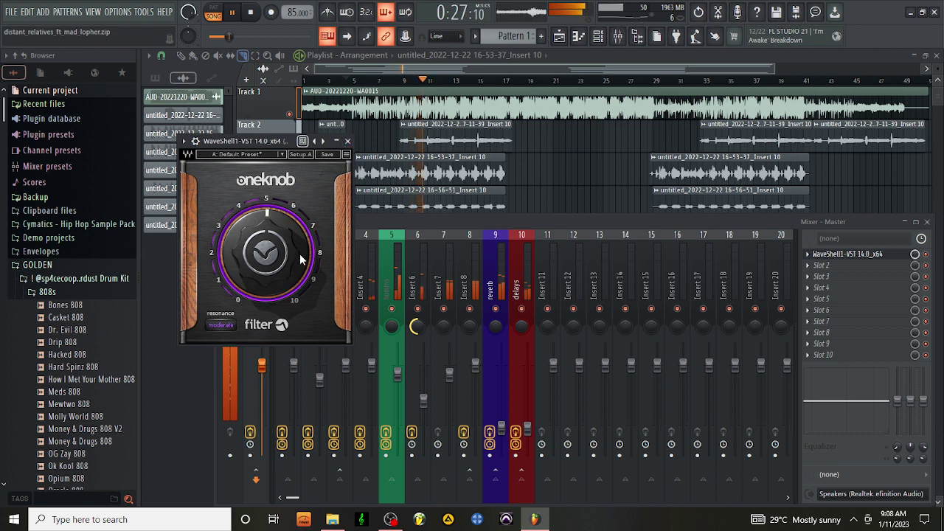
drag(300, 258, 301, 262)
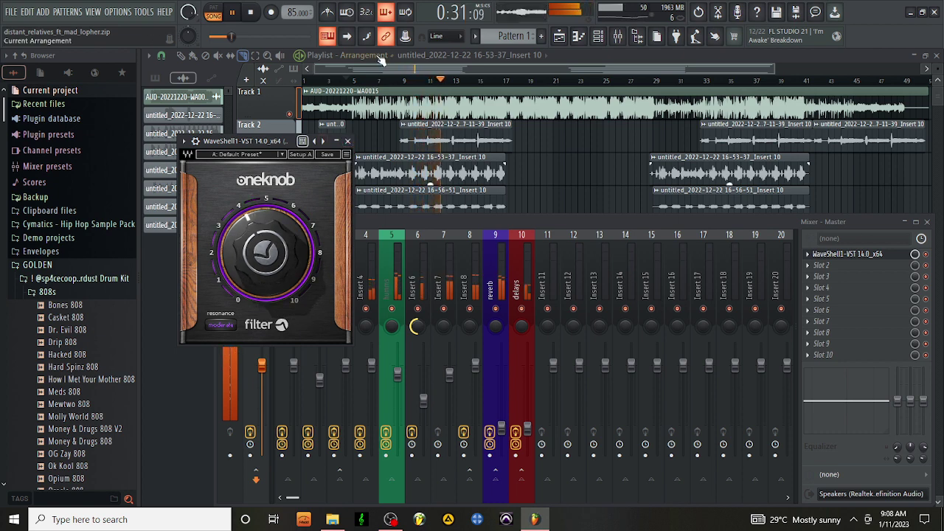
click(617, 36)
click(614, 37)
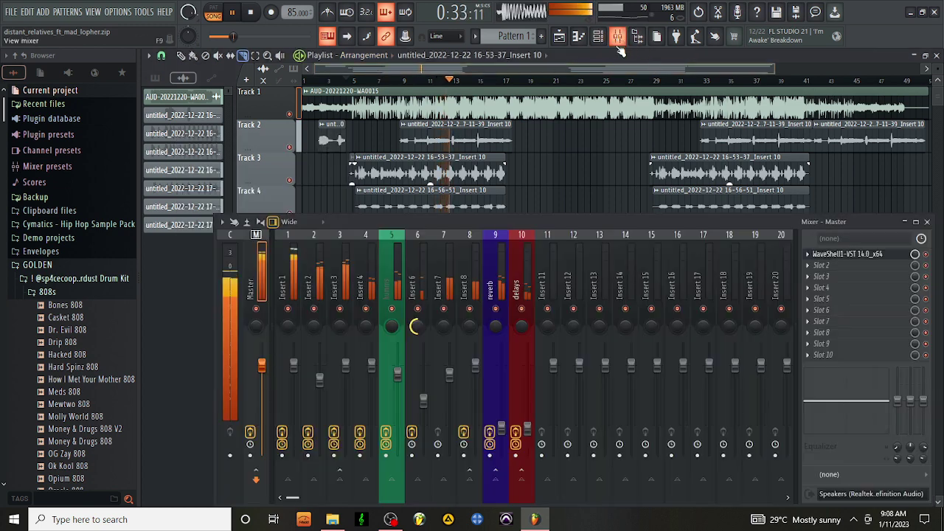
Create an automation clip for the mix level of the Master's OneKnob Filter slot and bring the playlist forward
right_click(847, 255)
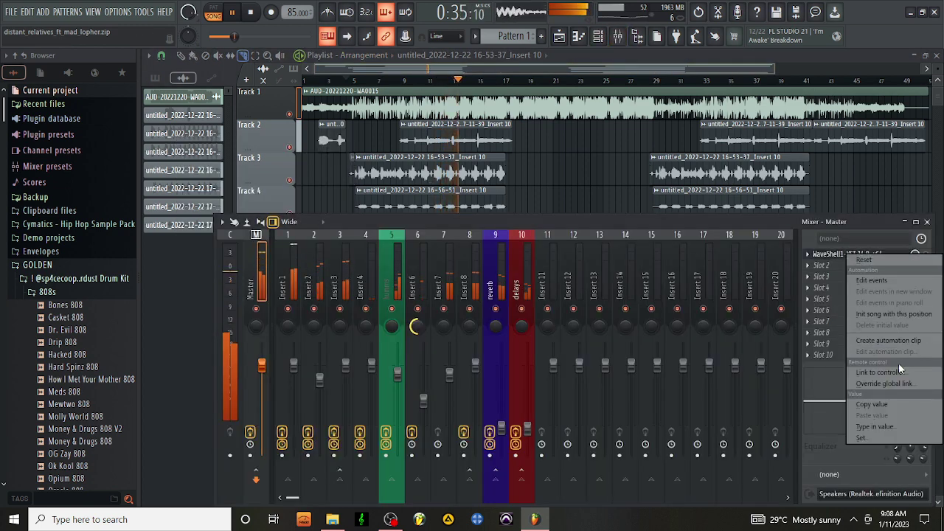
click(896, 341)
click(522, 67)
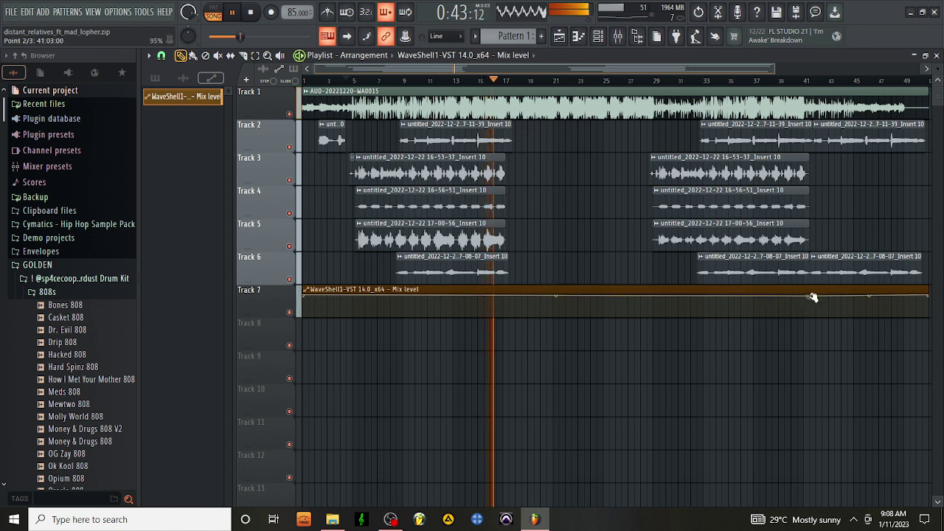
Shape the filter's mix level automation to stay at 0% until about bar 41, then rise to the song's end in an upward-bowed curve
drag(812, 298, 811, 319)
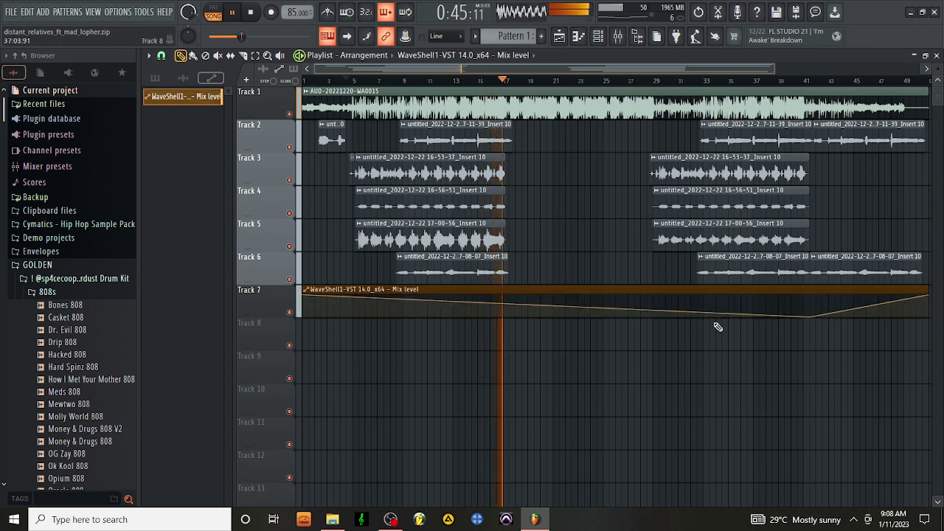
drag(305, 294, 292, 381)
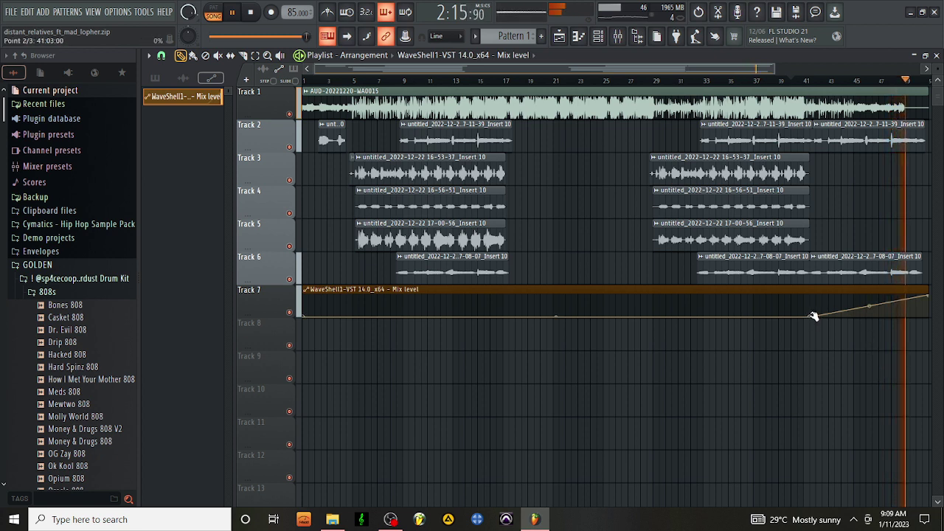
drag(813, 316, 803, 322)
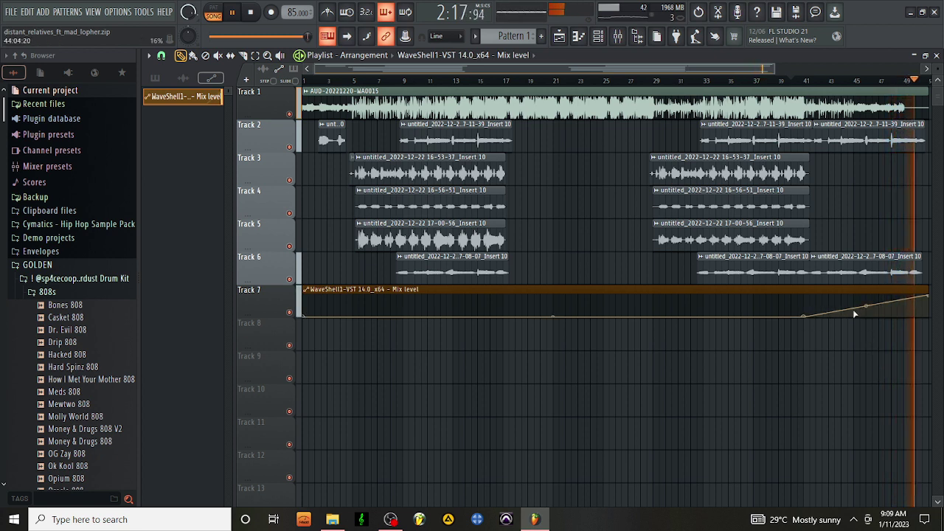
drag(865, 305, 866, 293)
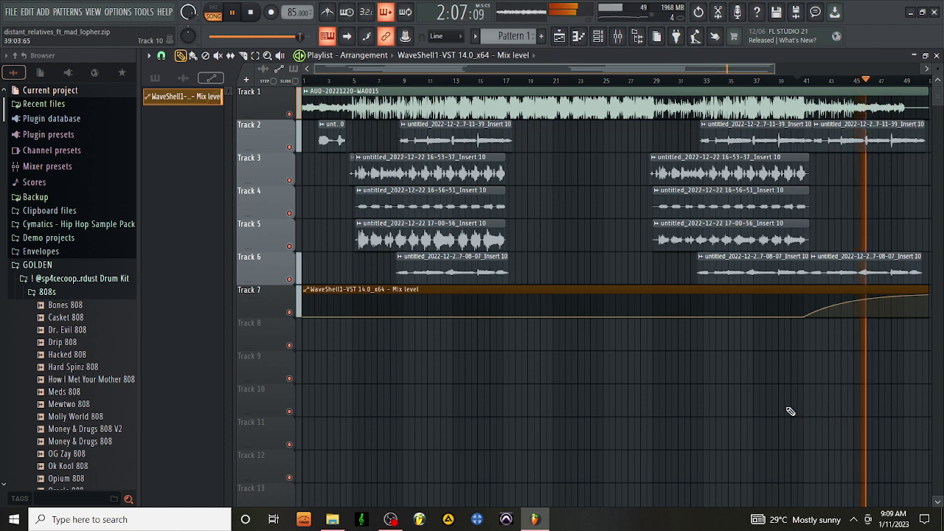
right_click(188, 12)
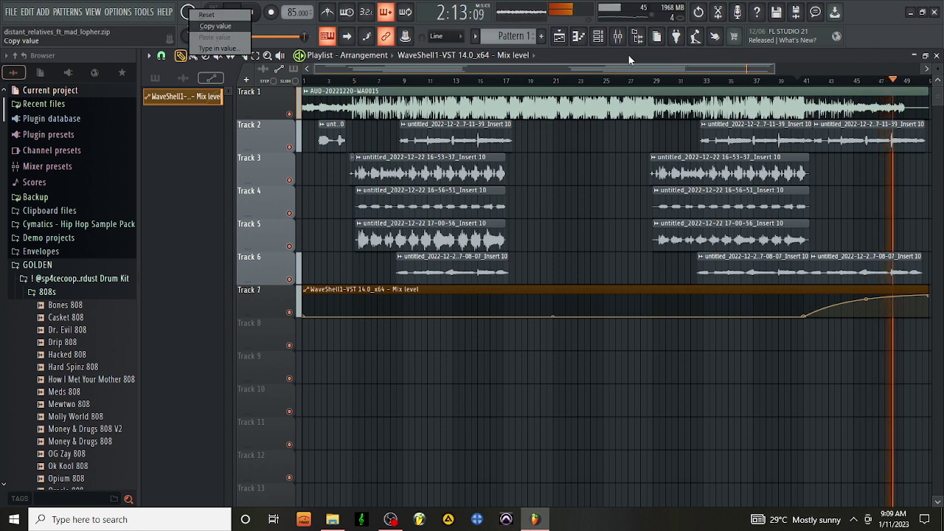
click(617, 36)
click(617, 36)
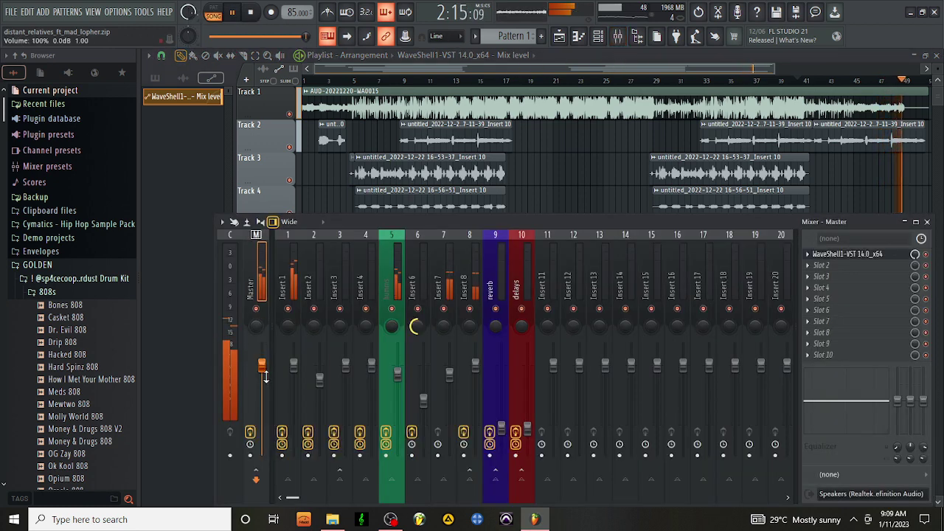
right_click(264, 373)
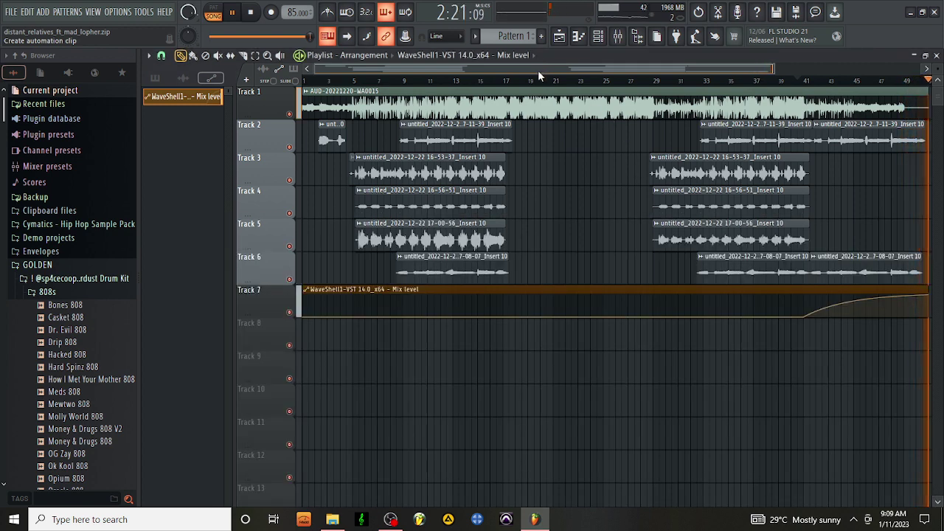
Save the project as distant_relatives_ft_mad_lopher.zip in the solly folder, replacing the existing file
click(11, 12)
click(38, 64)
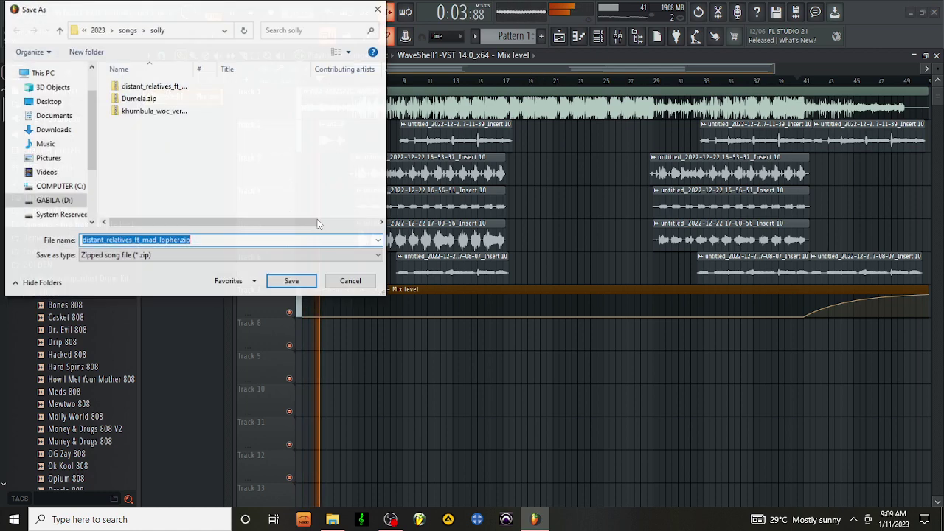
click(292, 281)
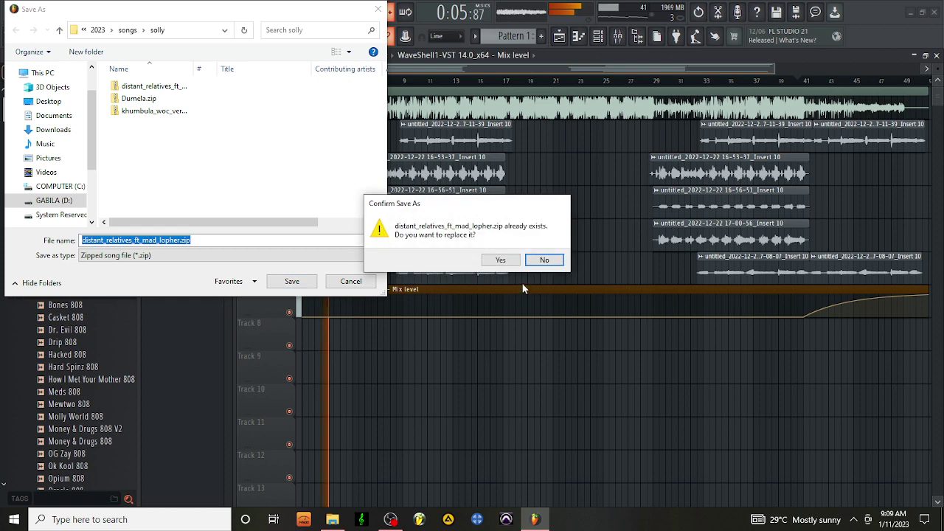
click(502, 260)
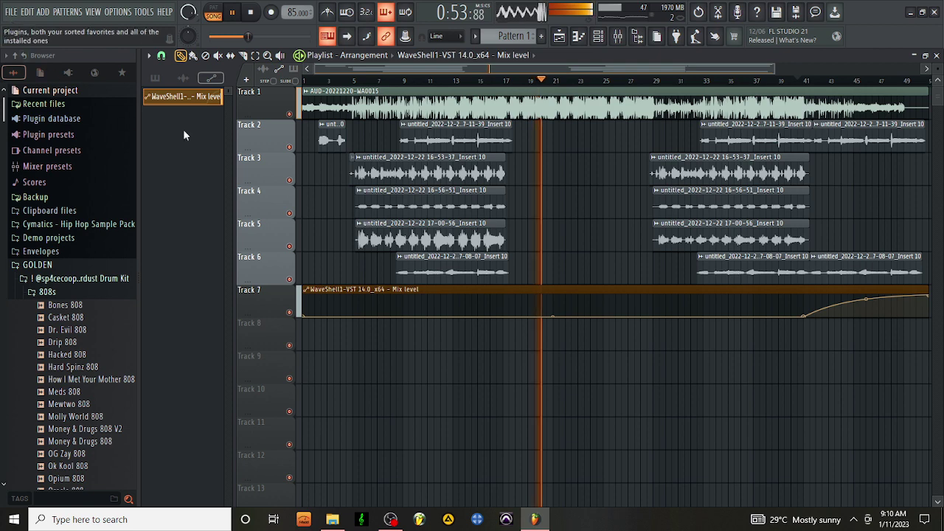
Play from just before bar 5, check the reverb track's effects, and lower the delays track's volume to 24%
click(348, 81)
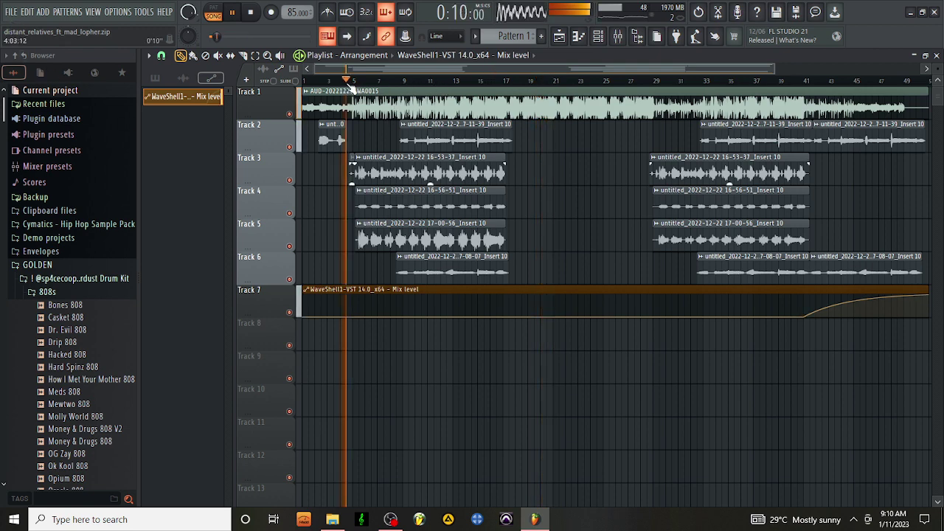
click(618, 36)
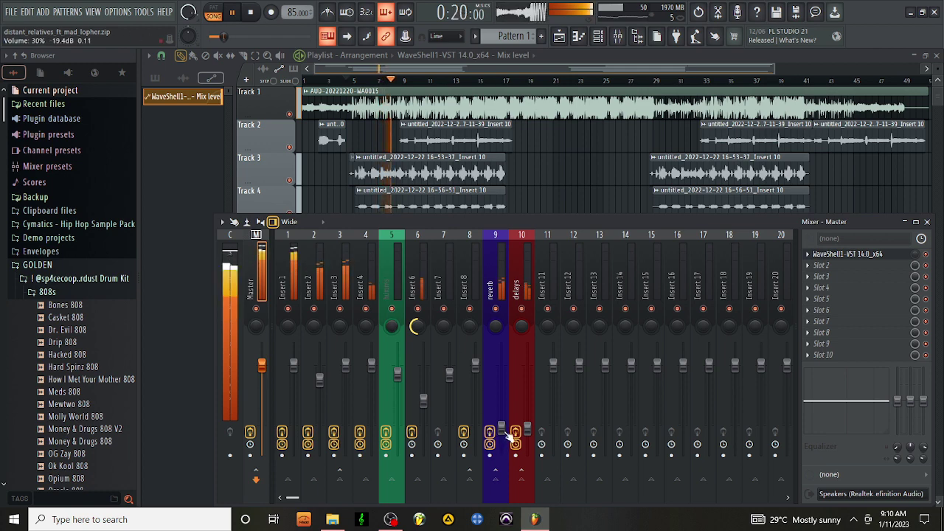
click(507, 303)
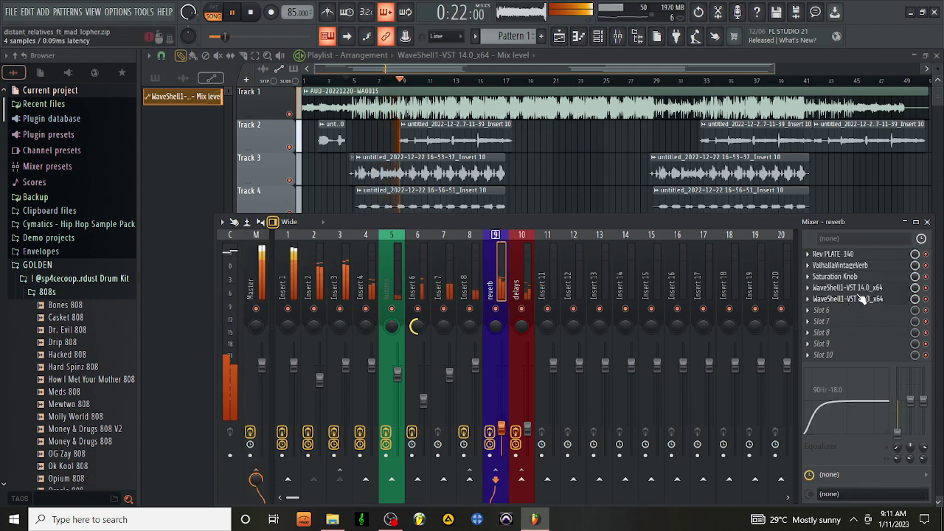
click(527, 436)
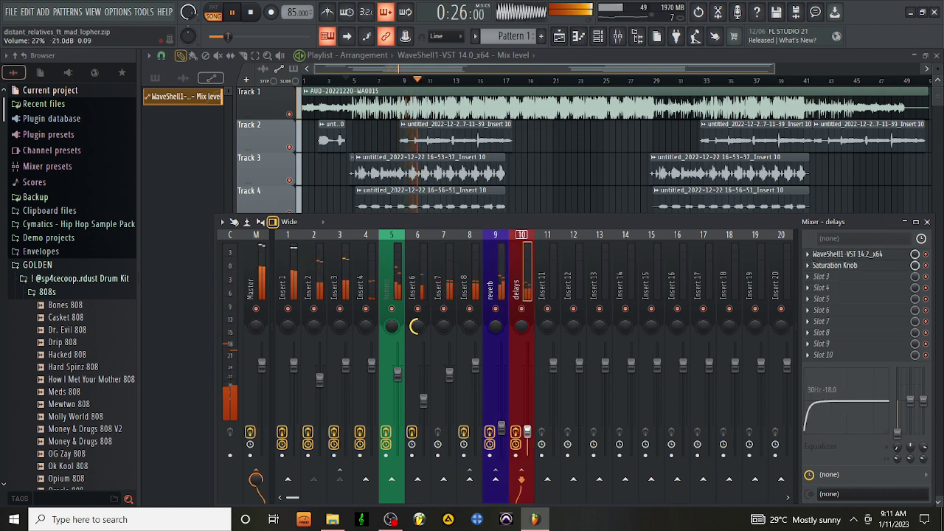
scroll(527, 431, down, 1)
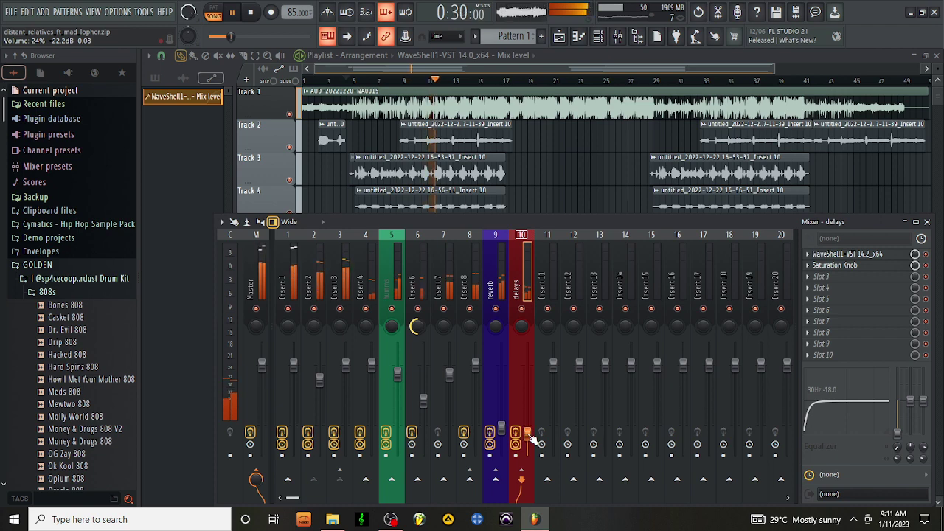
Save the project again over distant_relatives_ft_mad_lopher.zip
key(ctrl+shift+s)
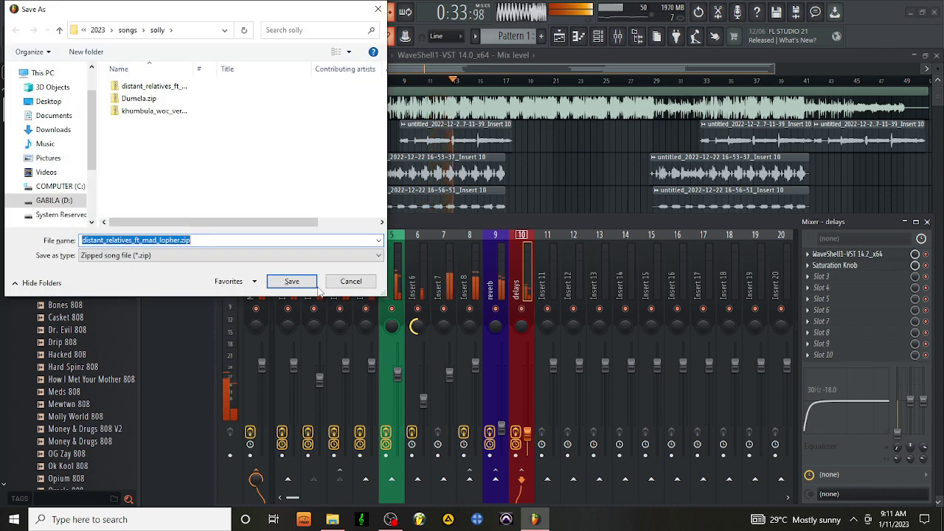
click(292, 281)
click(498, 260)
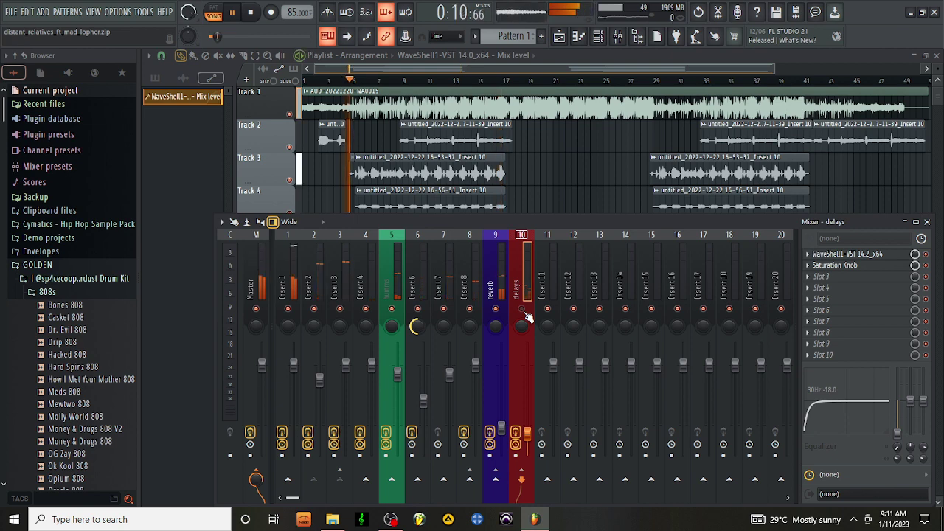
Load the Default mixer state onto the delays track (Insert 10) and remove Insert 3's send to it
right_click(526, 266)
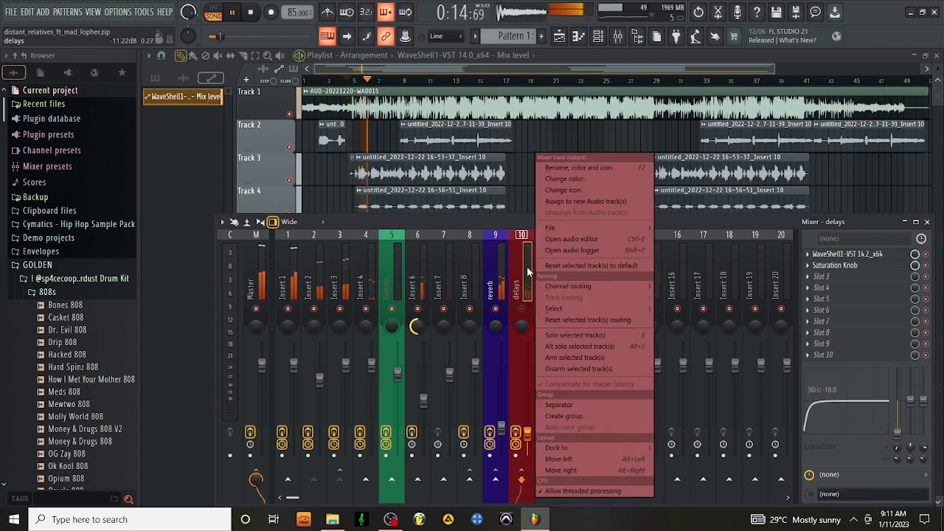
mouse_move(552, 228)
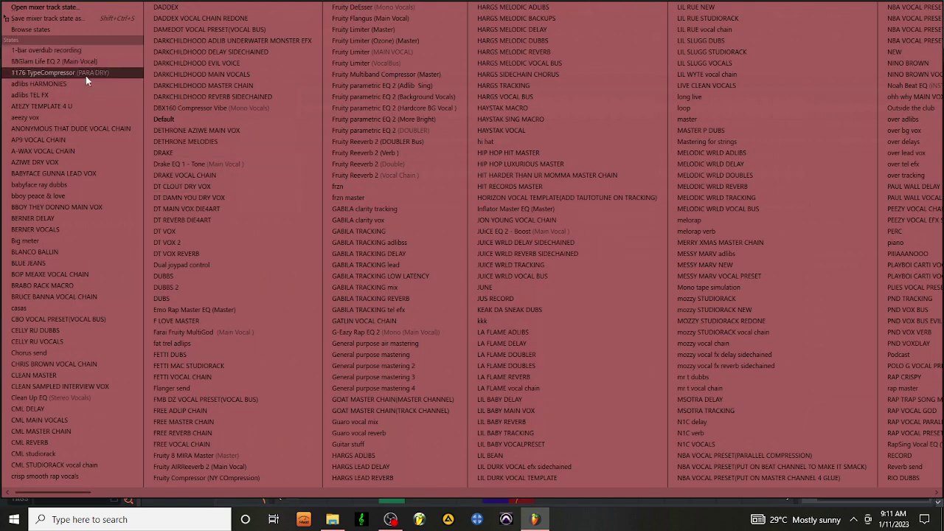
click(196, 121)
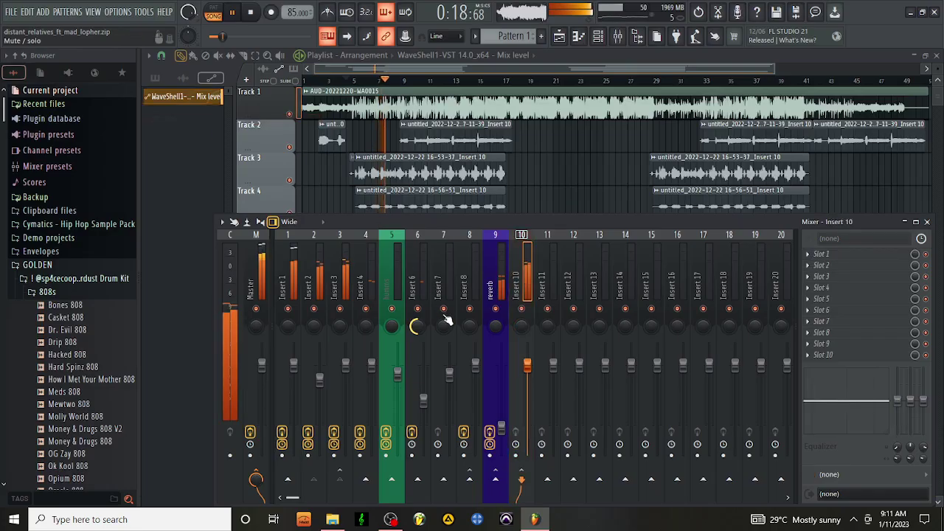
click(339, 287)
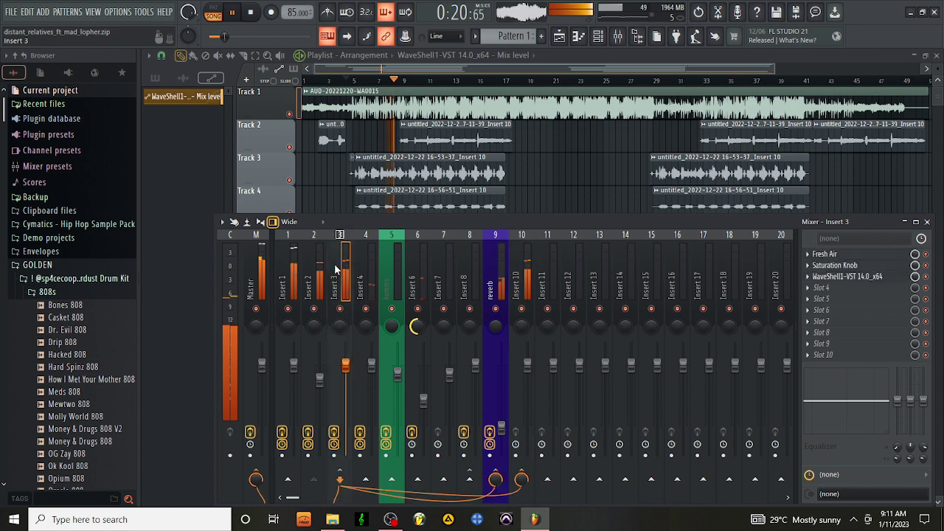
click(525, 476)
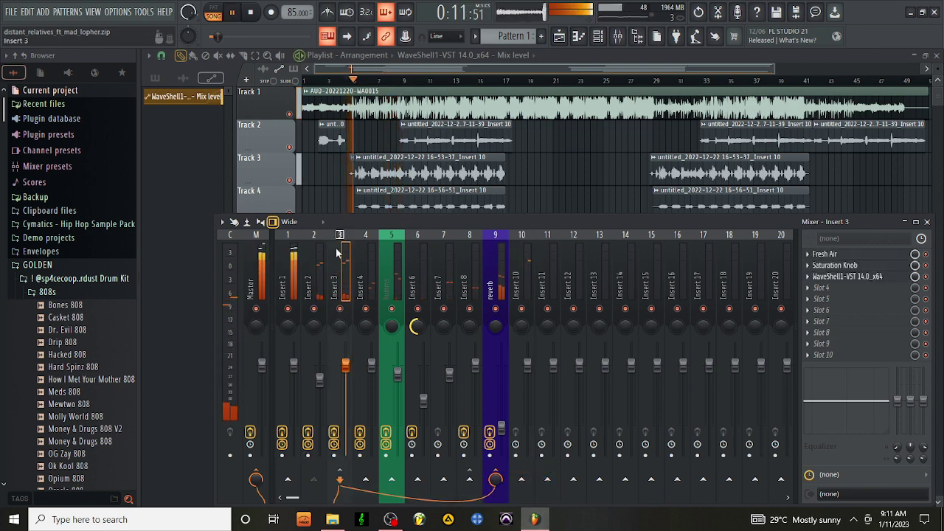
Return to the playlist and save the updated project as distant_relatives_ft_mad_lopher.zip, overwriting the previous version
click(550, 66)
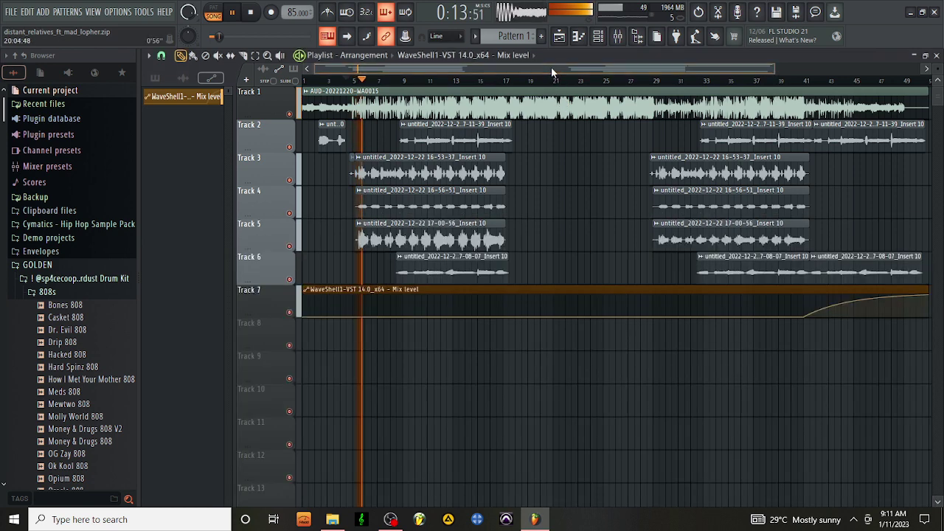
click(11, 12)
click(30, 76)
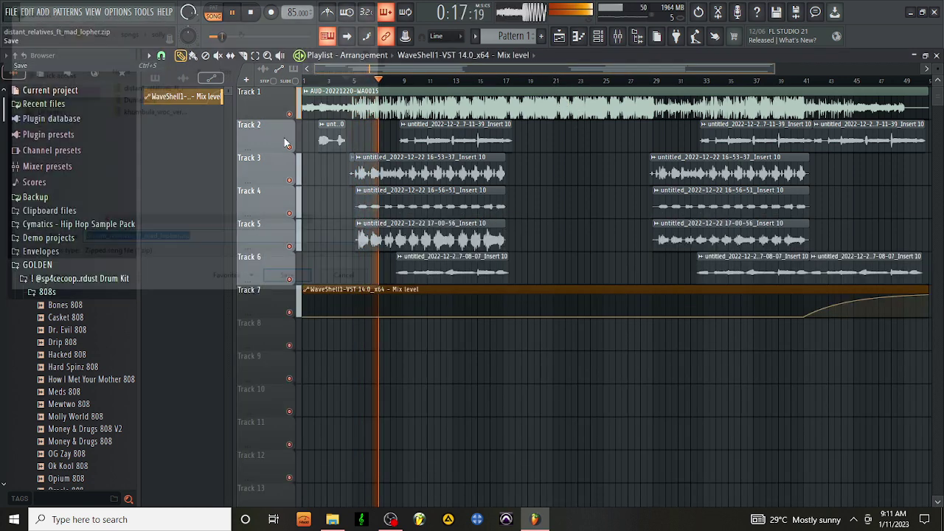
click(303, 283)
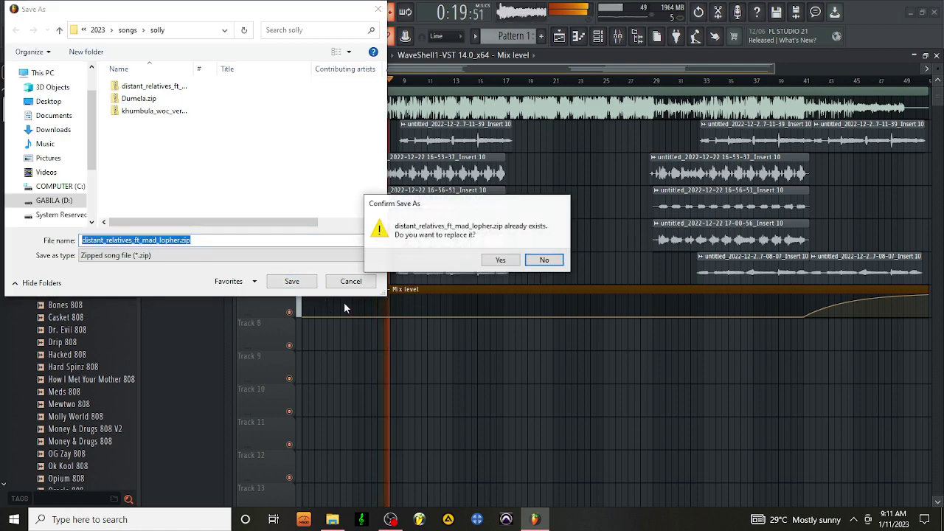
click(503, 260)
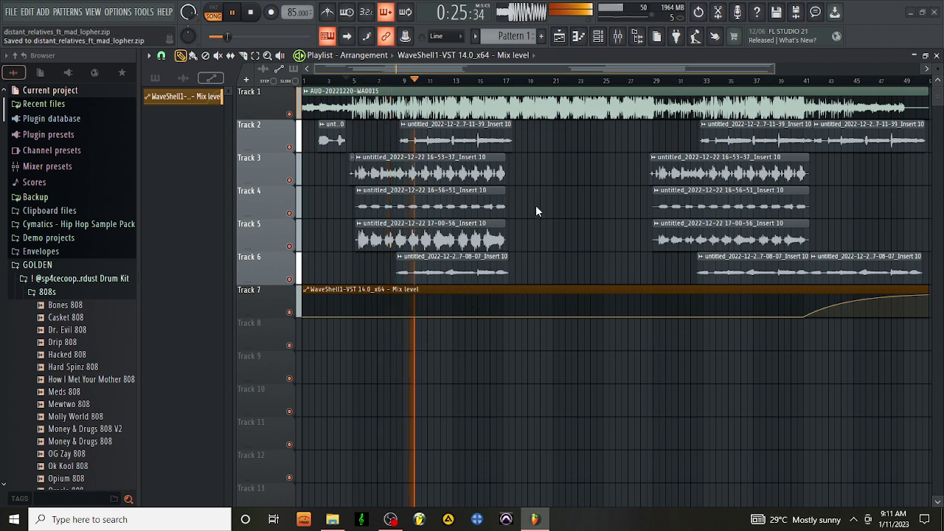
Inspect the Saturation Knob effect on mixer track Insert 3 during playback
click(617, 38)
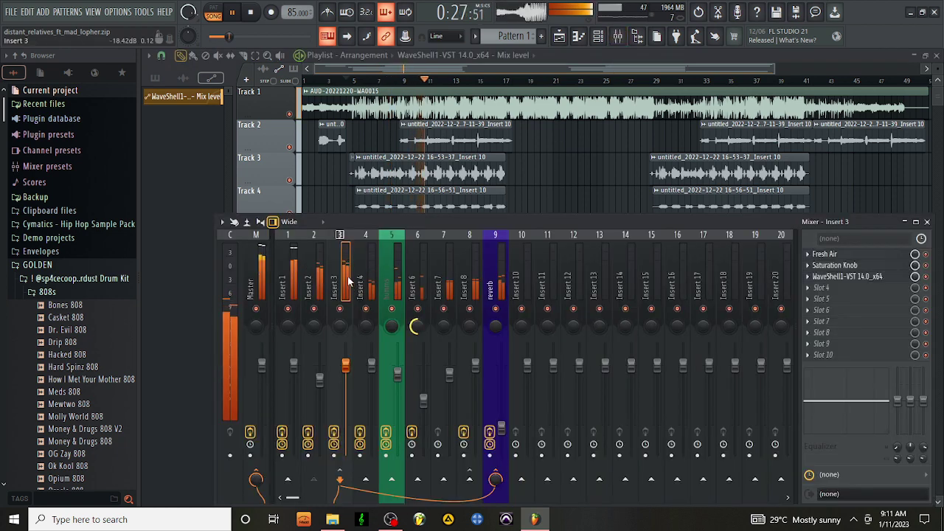
click(847, 265)
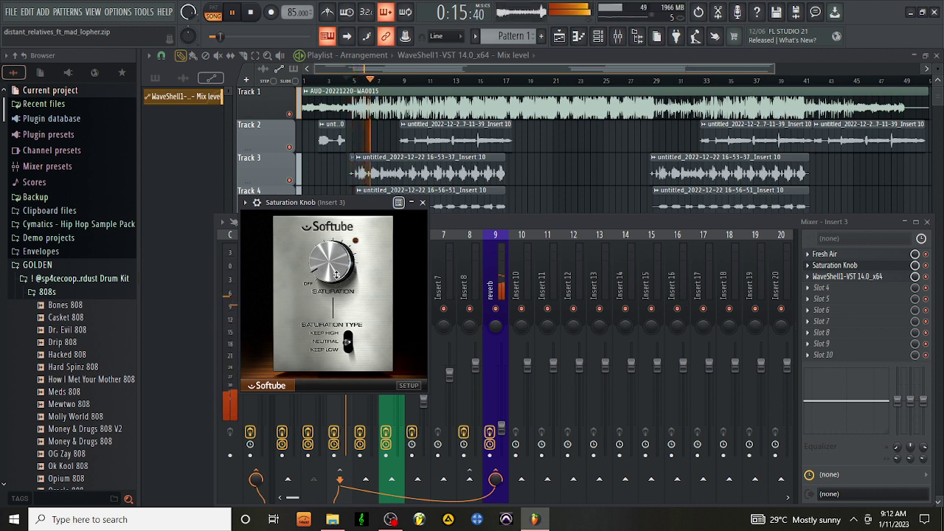
click(423, 205)
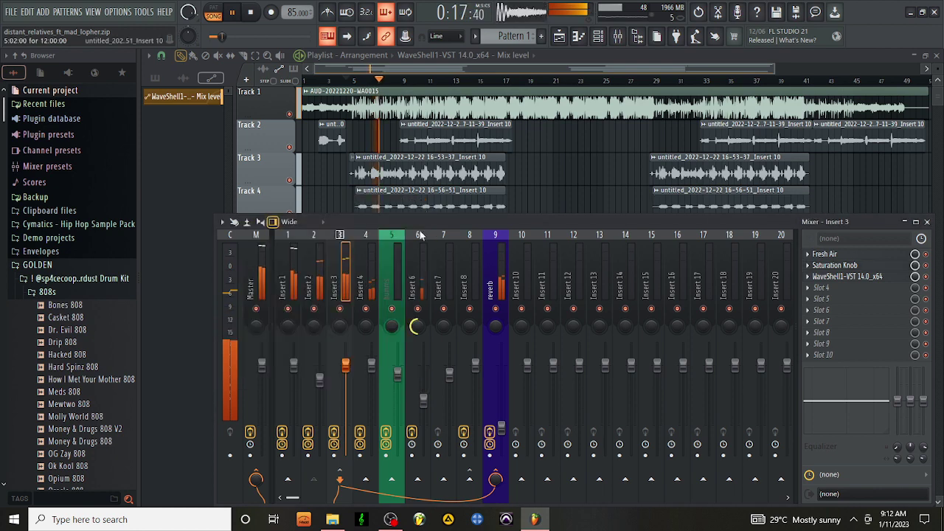
Inspect the RVox compression inside Insert 2's WaveShell1-VST 14.2_x64 StudioRack during playback
click(318, 263)
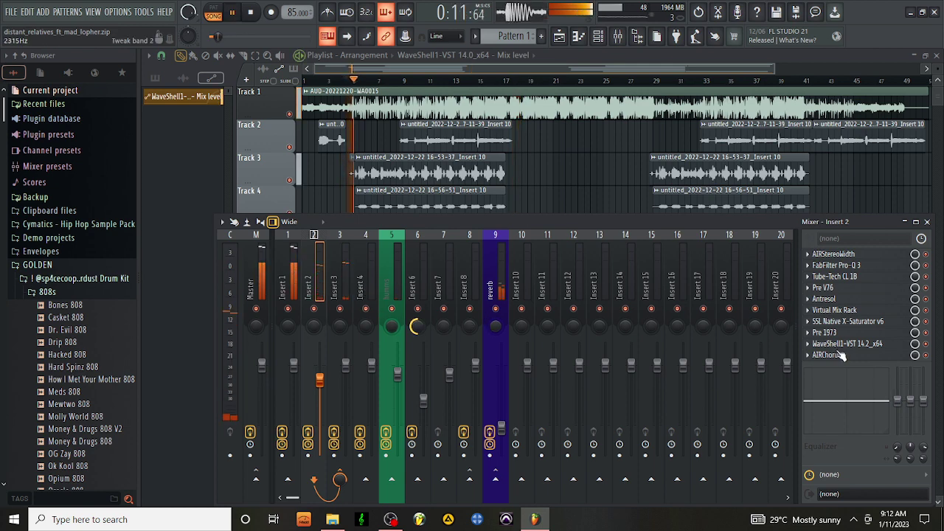
click(845, 344)
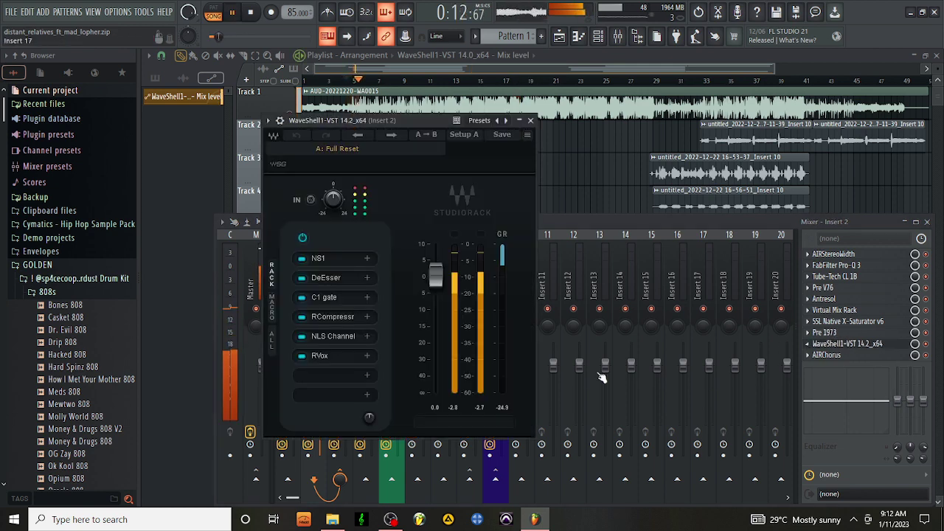
click(335, 356)
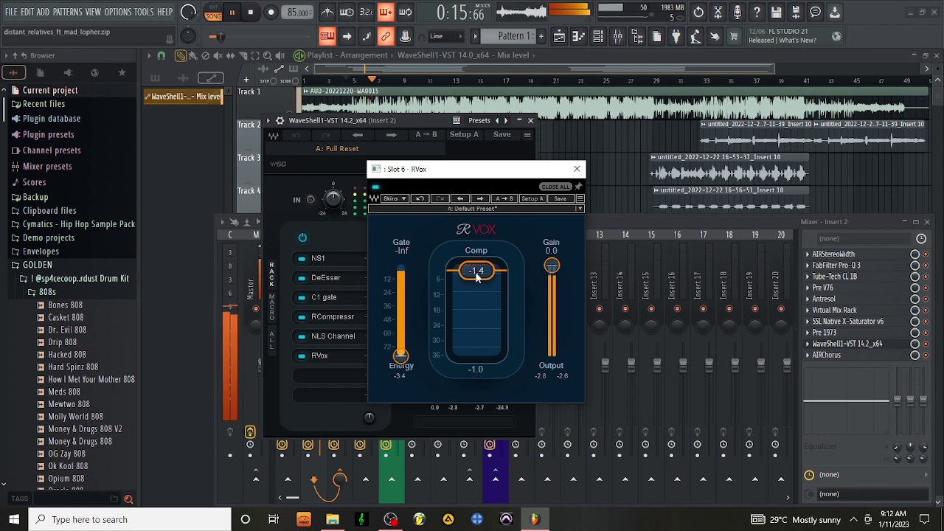
click(575, 169)
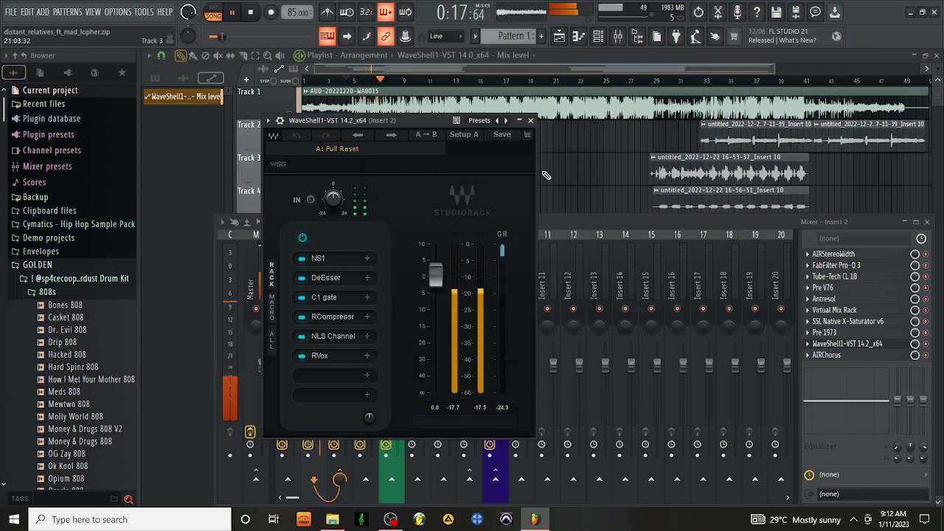
click(531, 121)
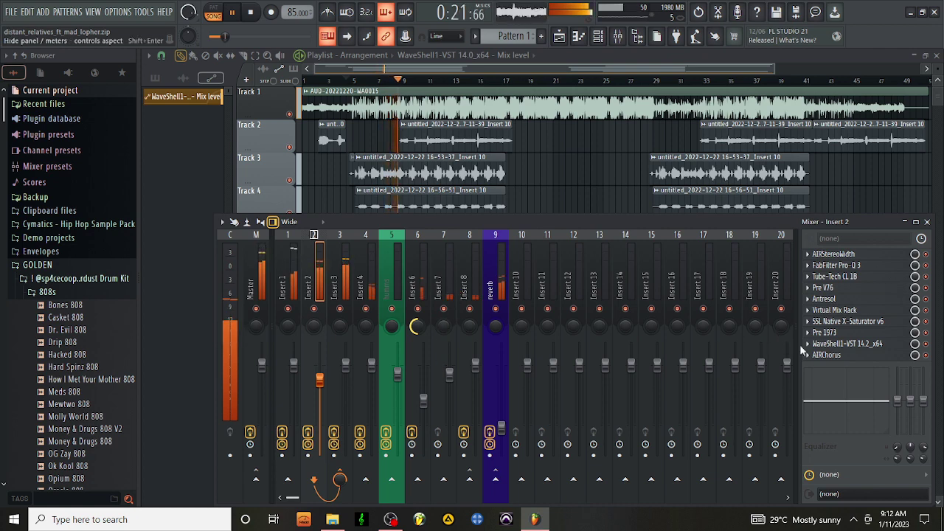
Review the RCompressor threshold and recheck the RVox compression in Insert 2's StudioRack
click(888, 345)
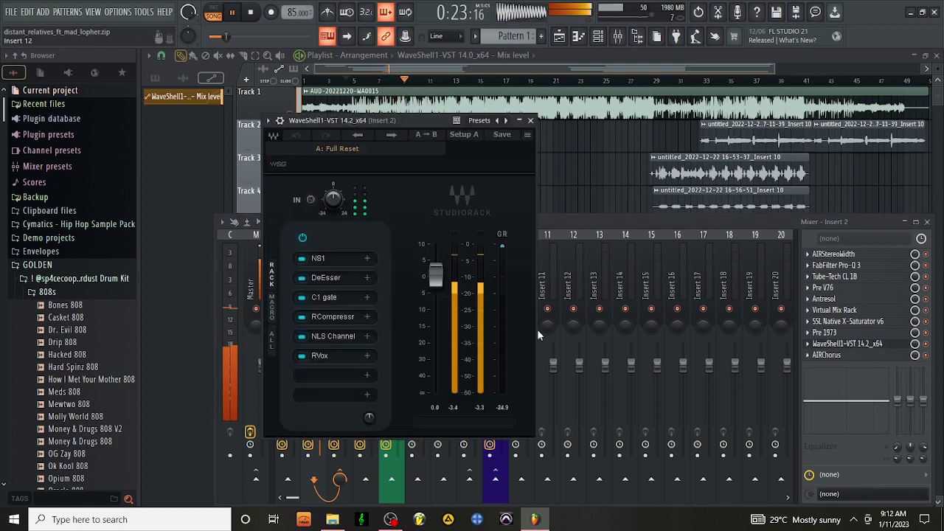
click(331, 319)
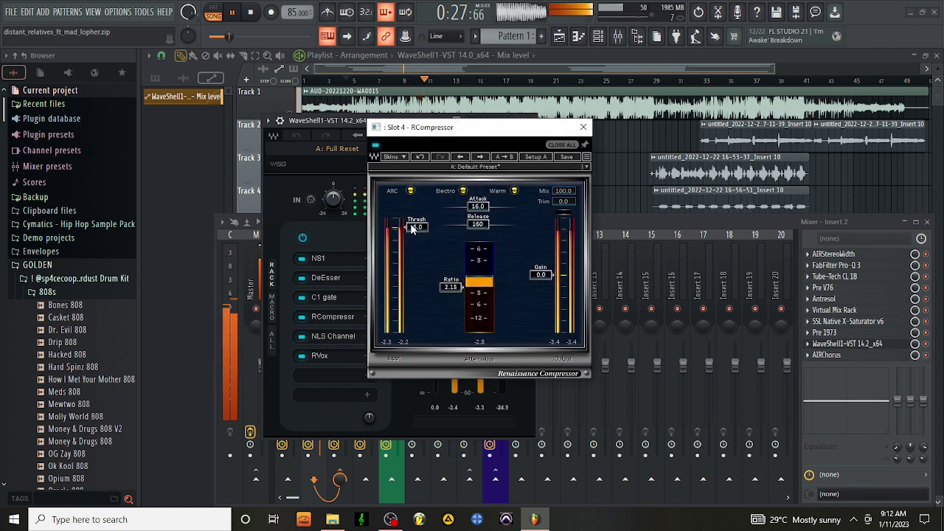
click(583, 127)
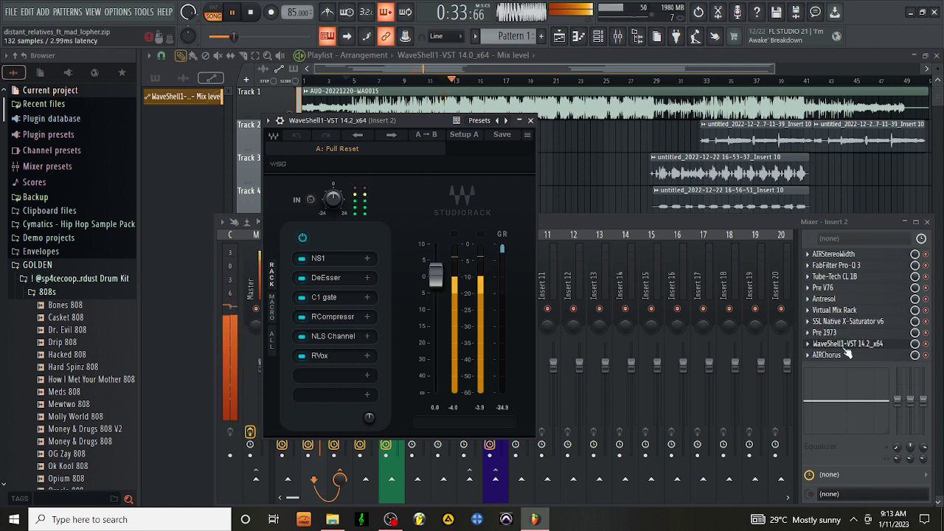
click(338, 357)
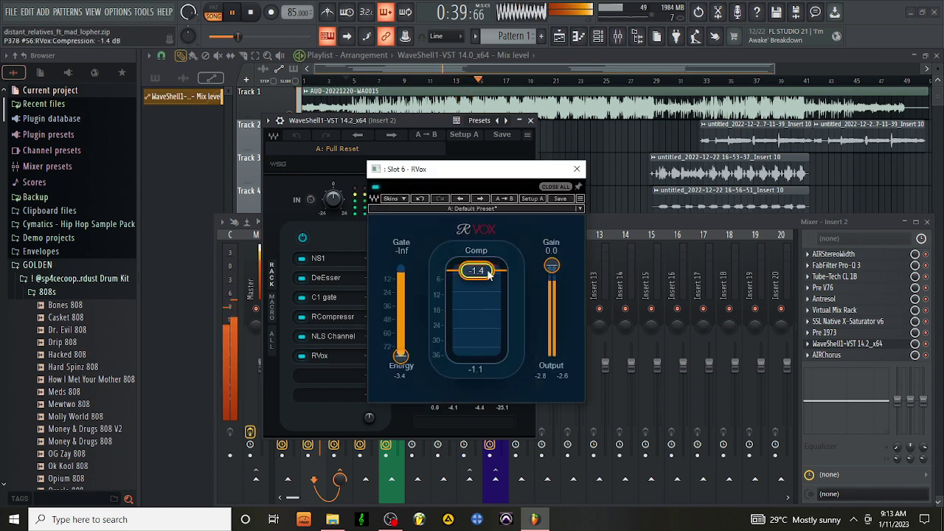
click(577, 169)
click(529, 120)
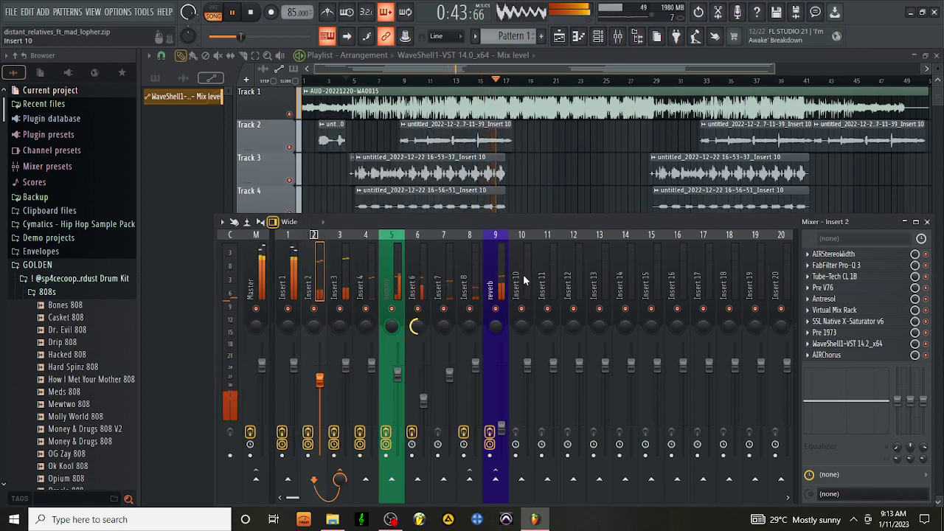
Close the mixer and save the project over the existing distant_relatives_ft_mad_lopher.zip in the solly folder
click(927, 221)
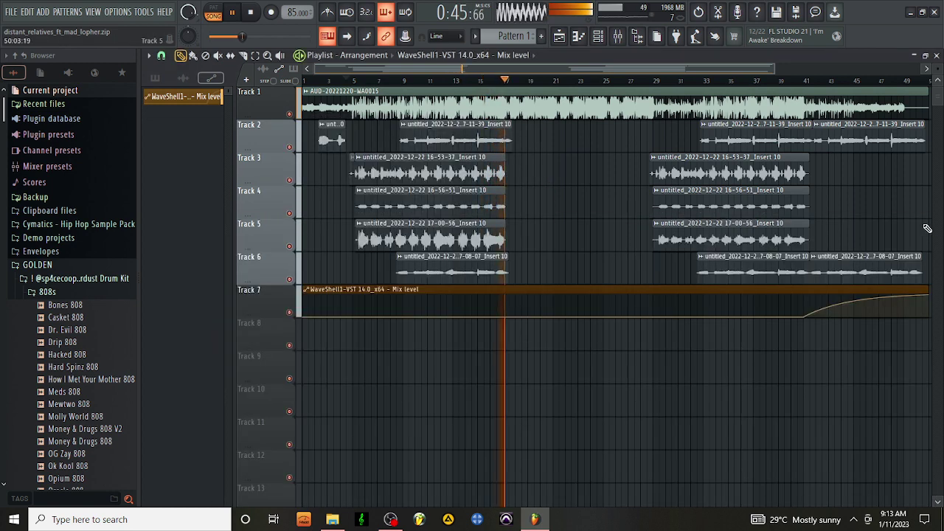
key(ctrl+shift+s)
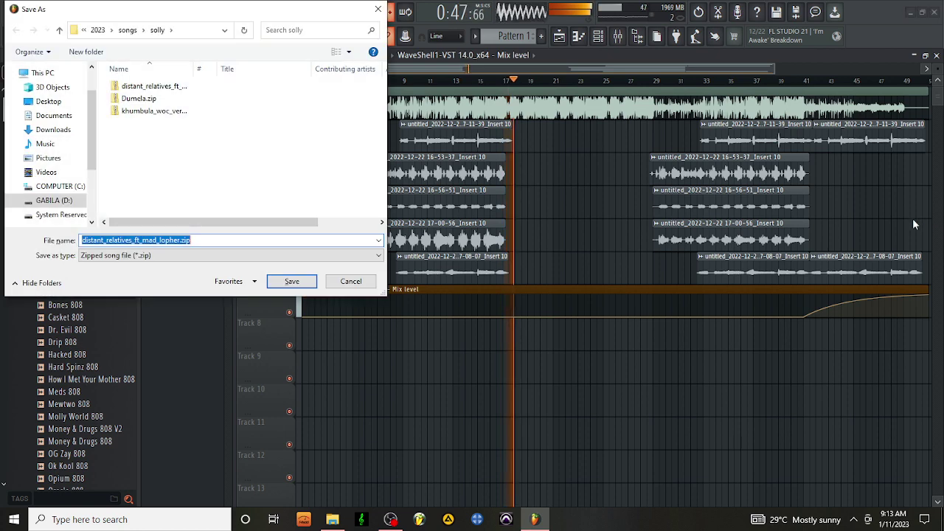
click(295, 283)
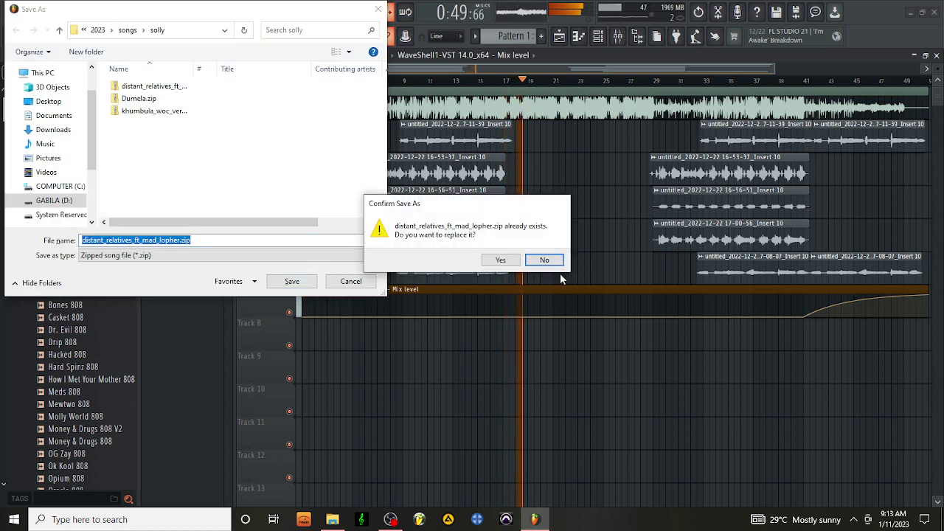
click(501, 261)
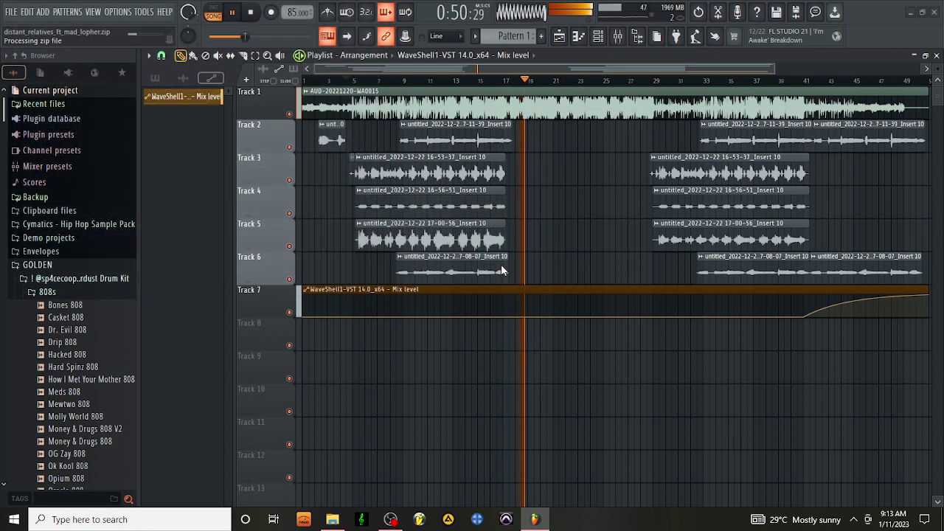